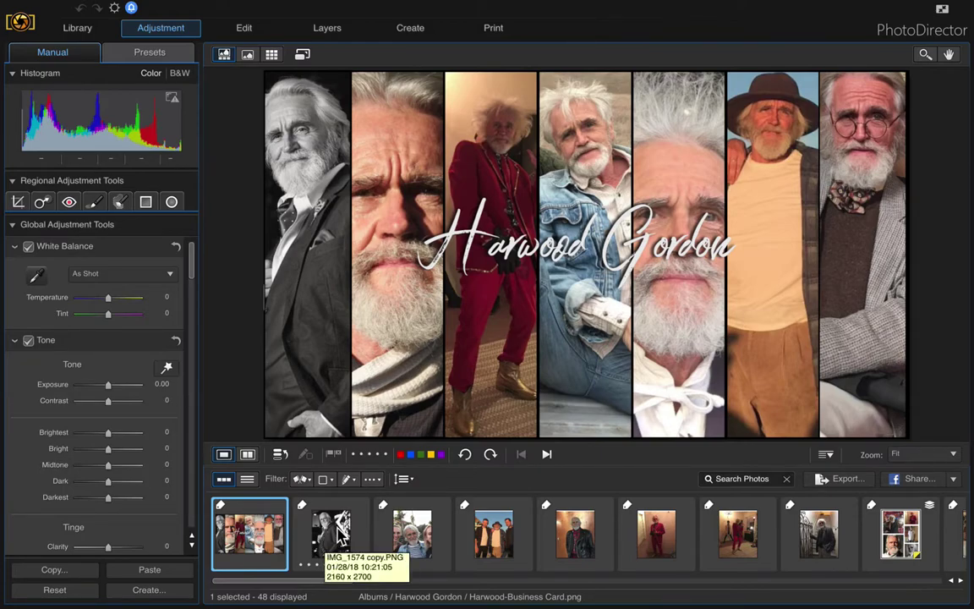
Create a virtual copy of the black-and-white IMG_1574 portrait and open Virtual Copy 1
click(339, 532)
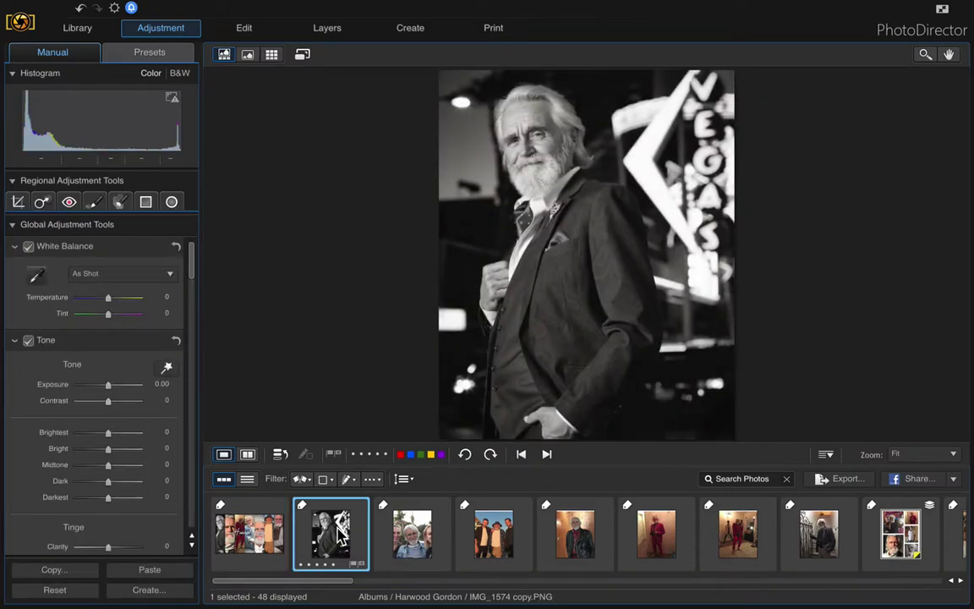
right_click(341, 533)
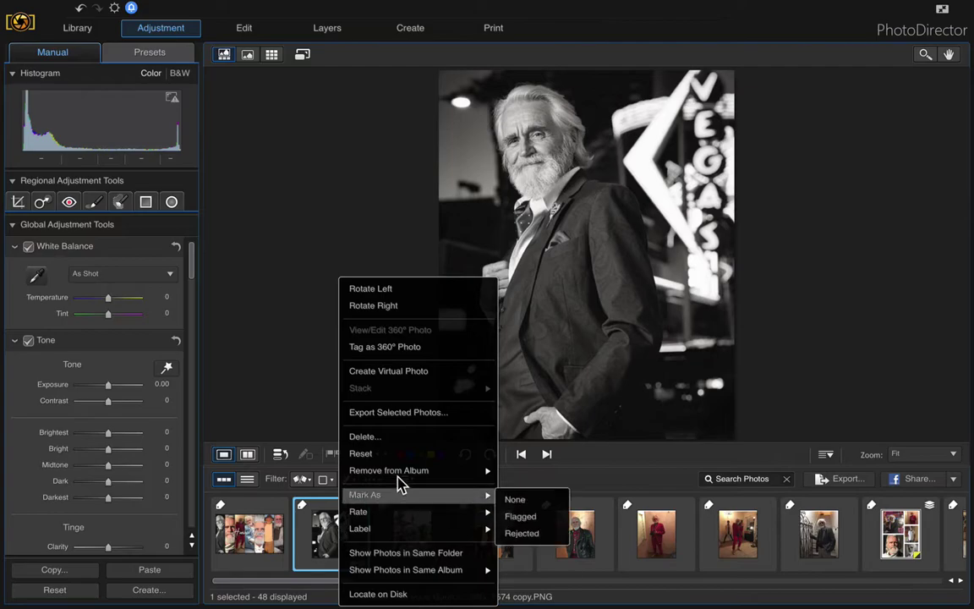
click(438, 376)
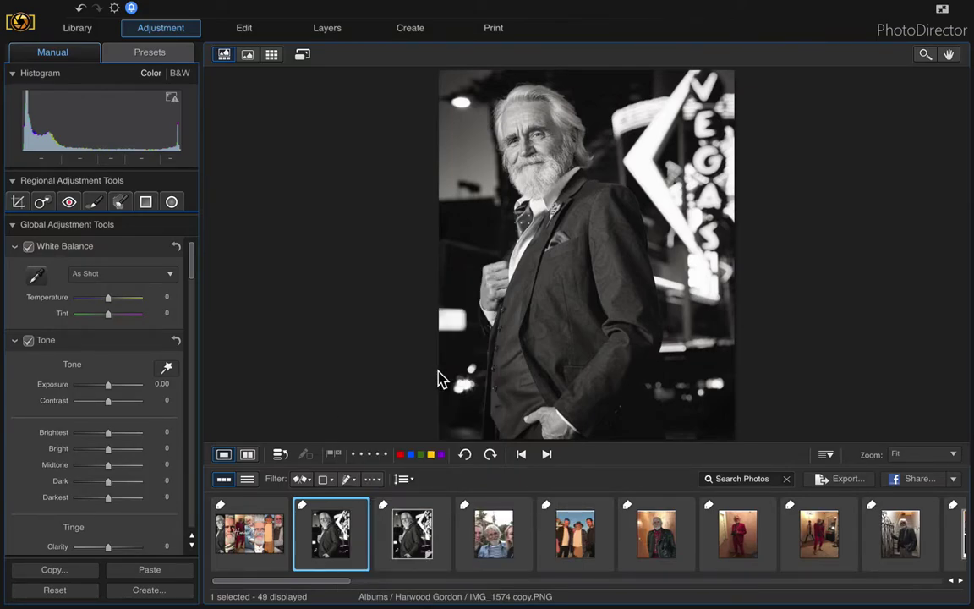
click(409, 539)
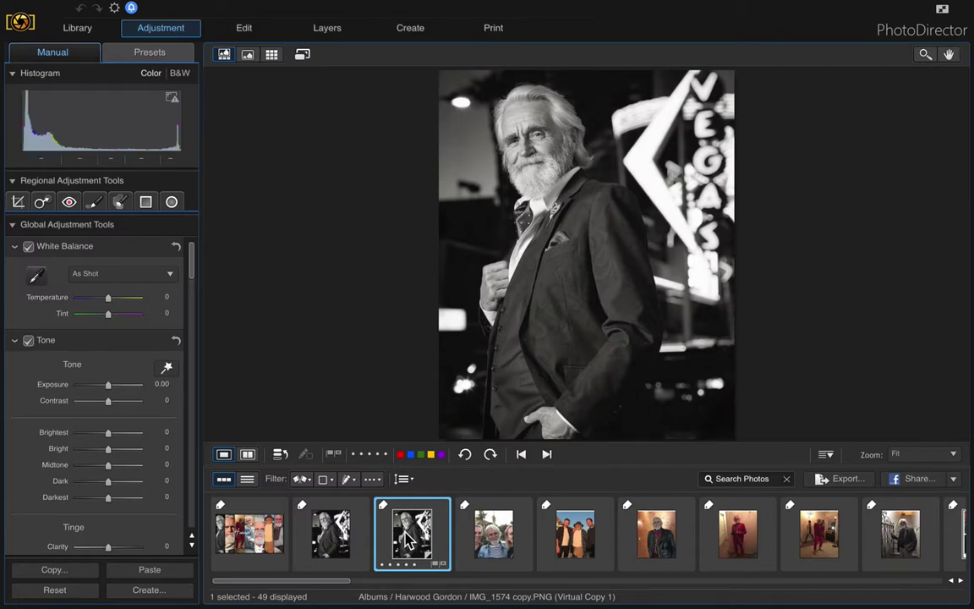
Crop the virtual copy to an unlocked 16x9 ratio, shifting the crop box slightly upward
click(19, 203)
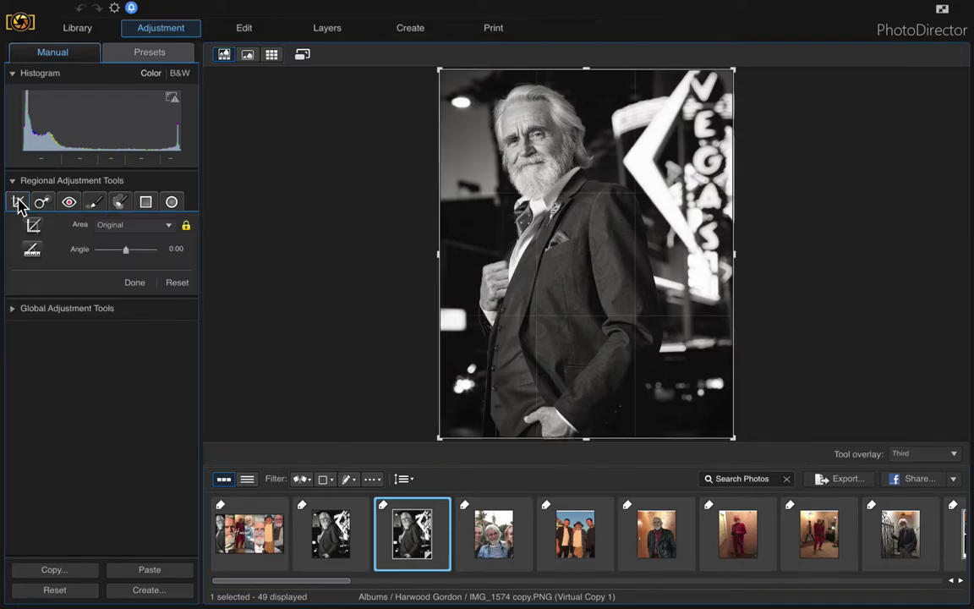
click(186, 225)
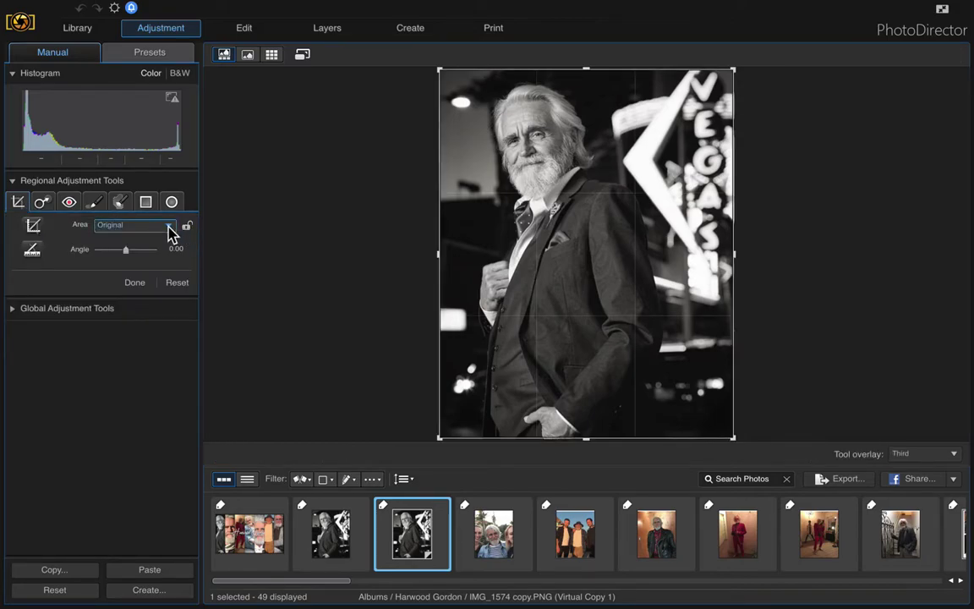
click(171, 229)
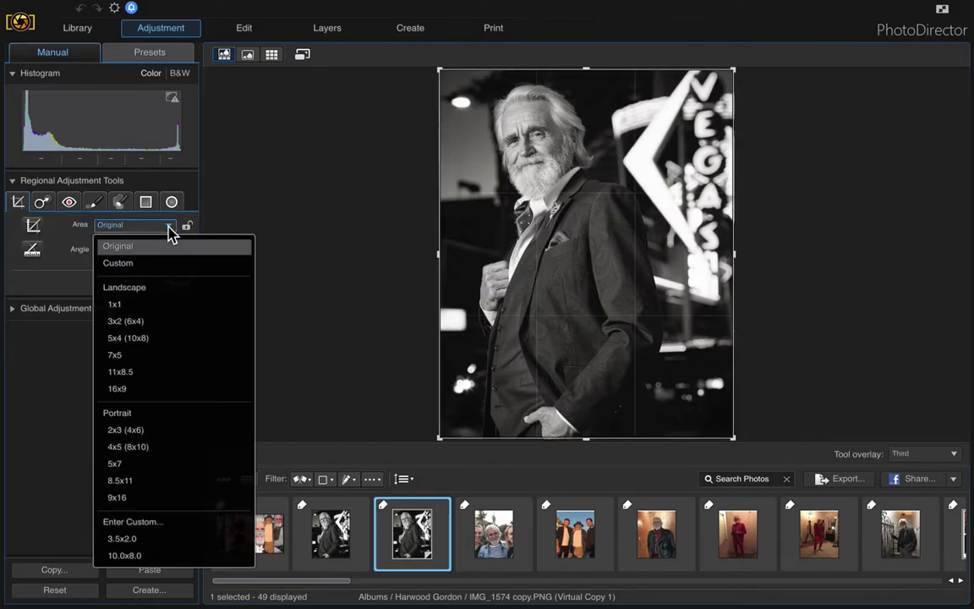
click(151, 545)
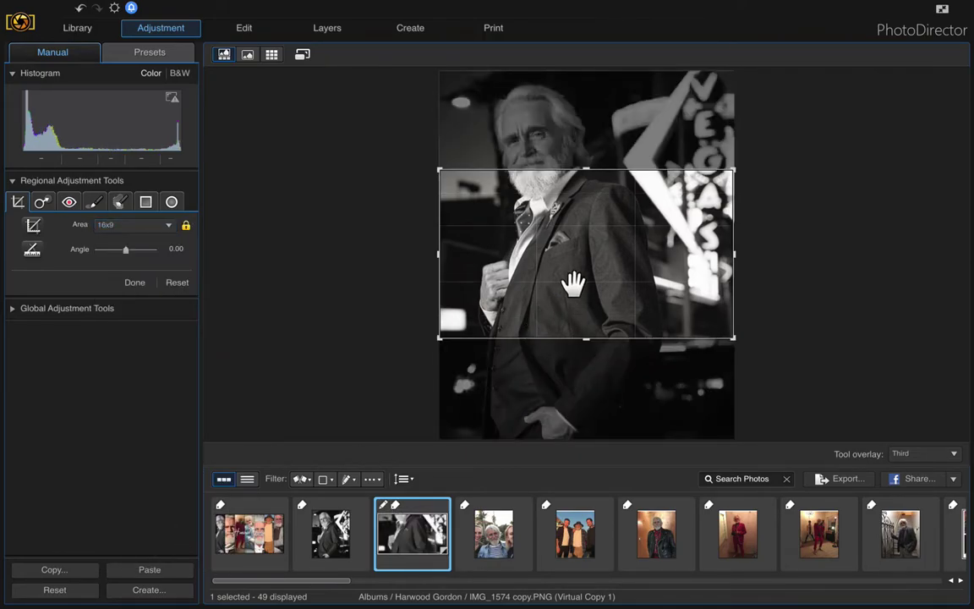
mouse_move(579, 256)
mouse_down()
mouse_move(576, 238)
mouse_move(570, 281)
mouse_move(570, 248)
mouse_up()
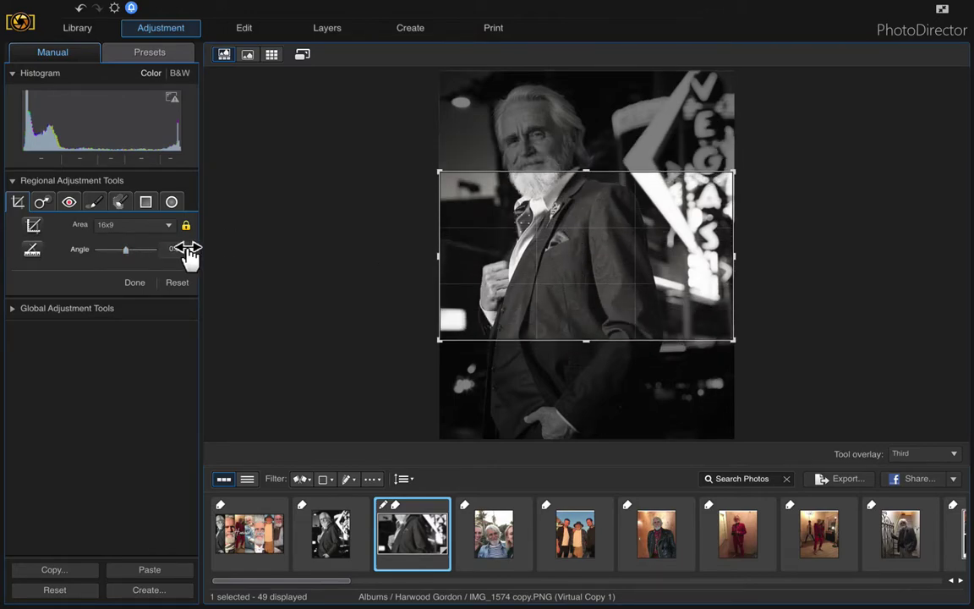
click(144, 285)
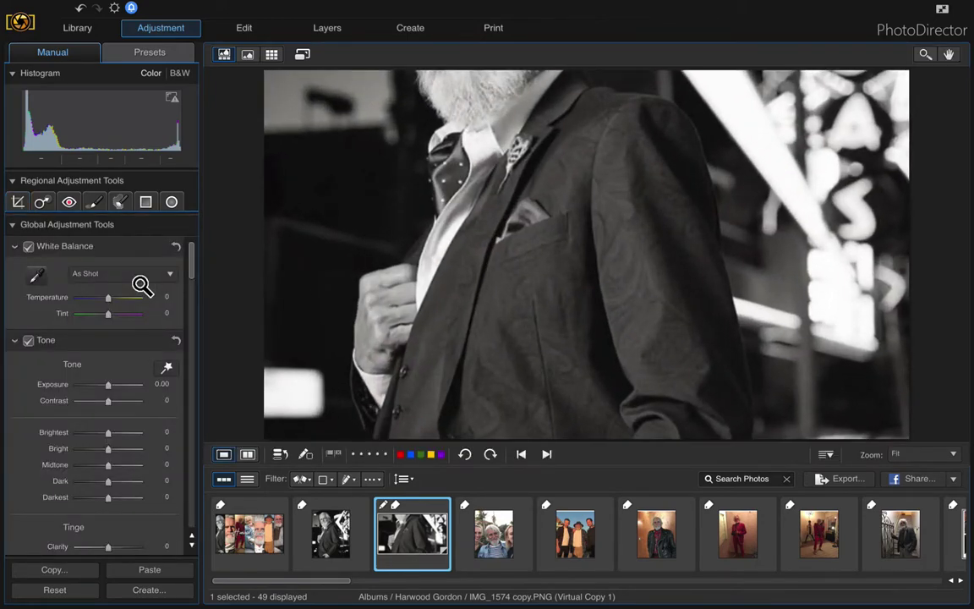
In Layers, select the Background layer and delete its contents with the Select area tool
click(342, 31)
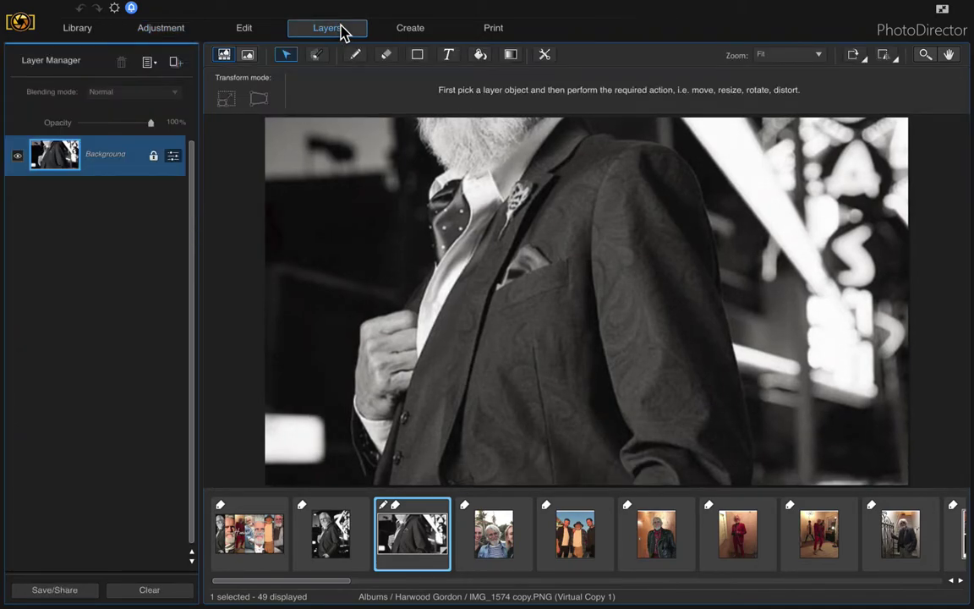
click(107, 162)
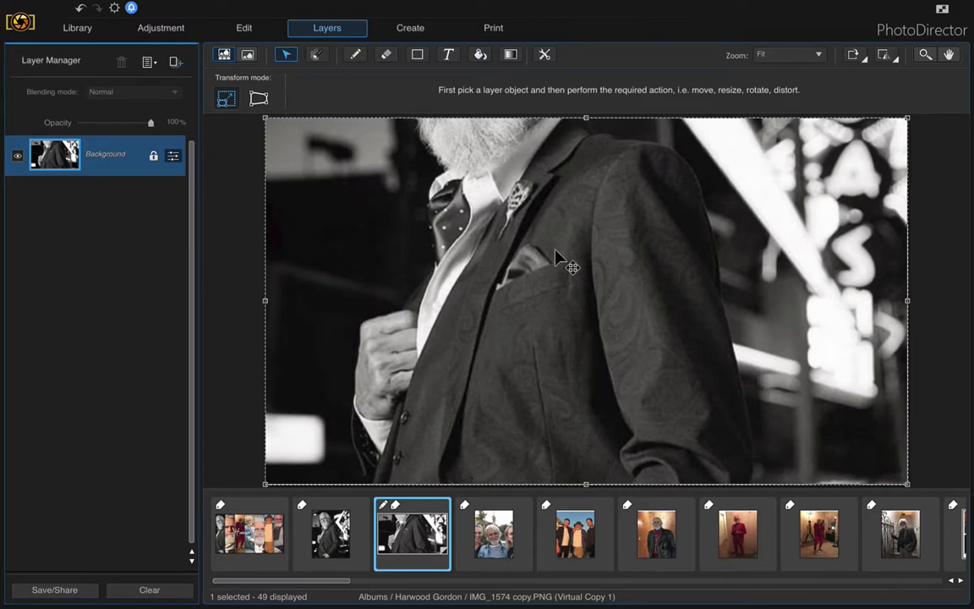
click(318, 56)
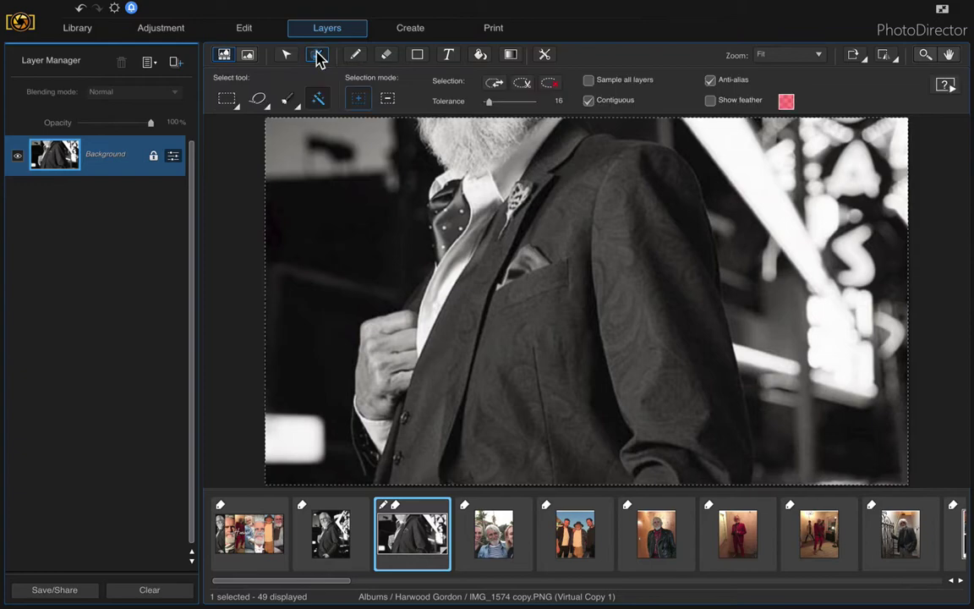
click(521, 85)
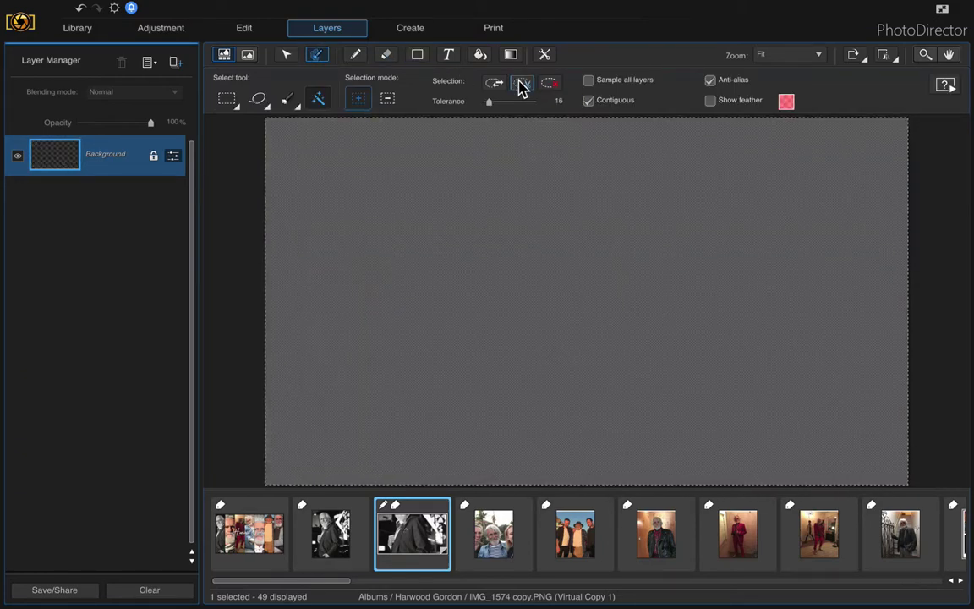
Fill the transparent Background layer with solid black using the Fill tool
click(480, 56)
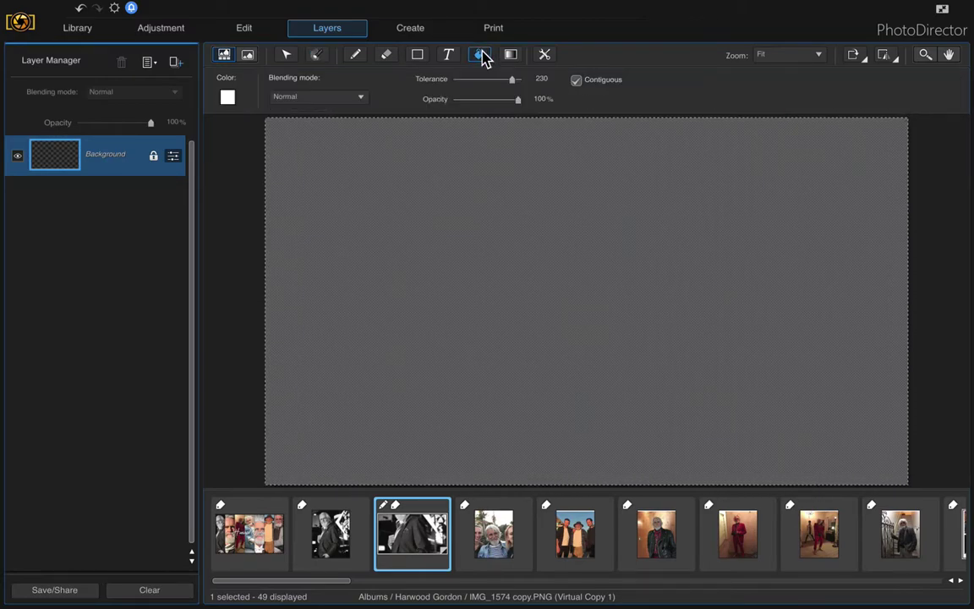
click(227, 98)
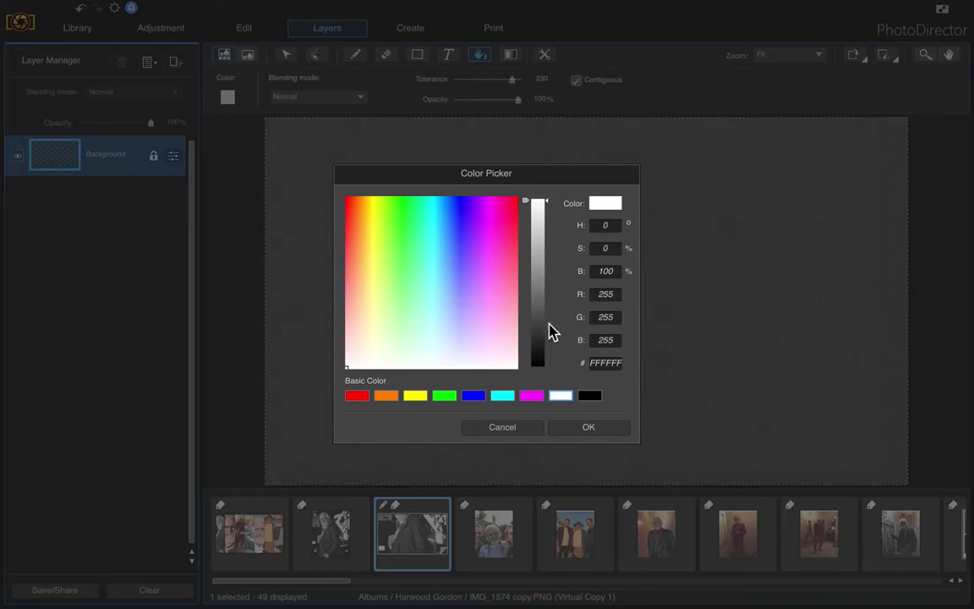
click(592, 396)
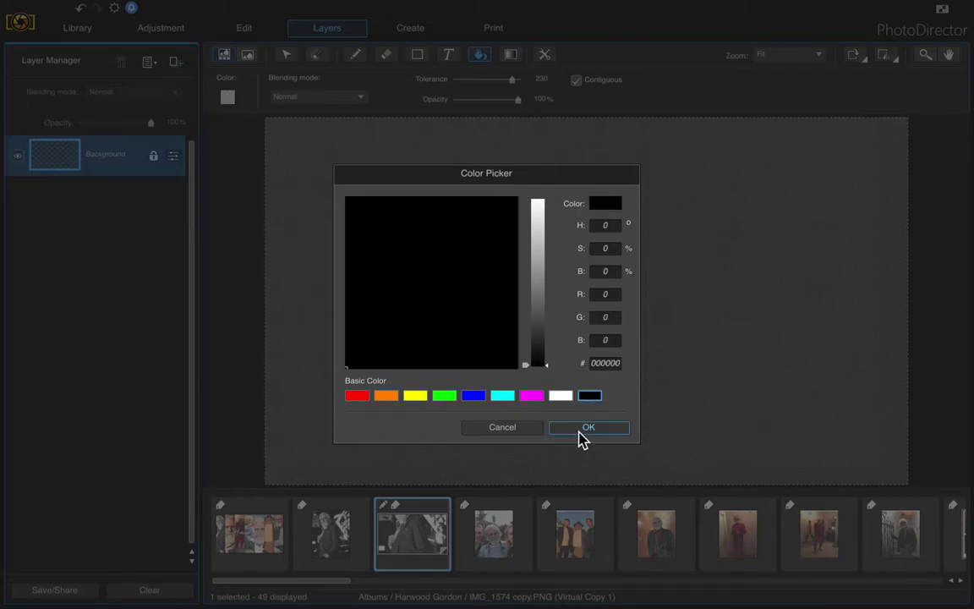
click(583, 428)
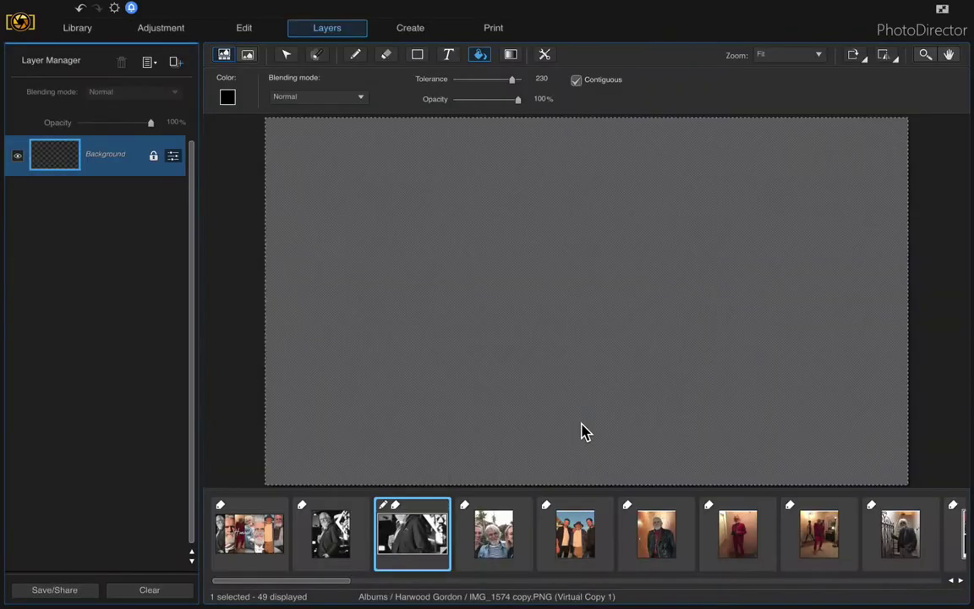
click(417, 276)
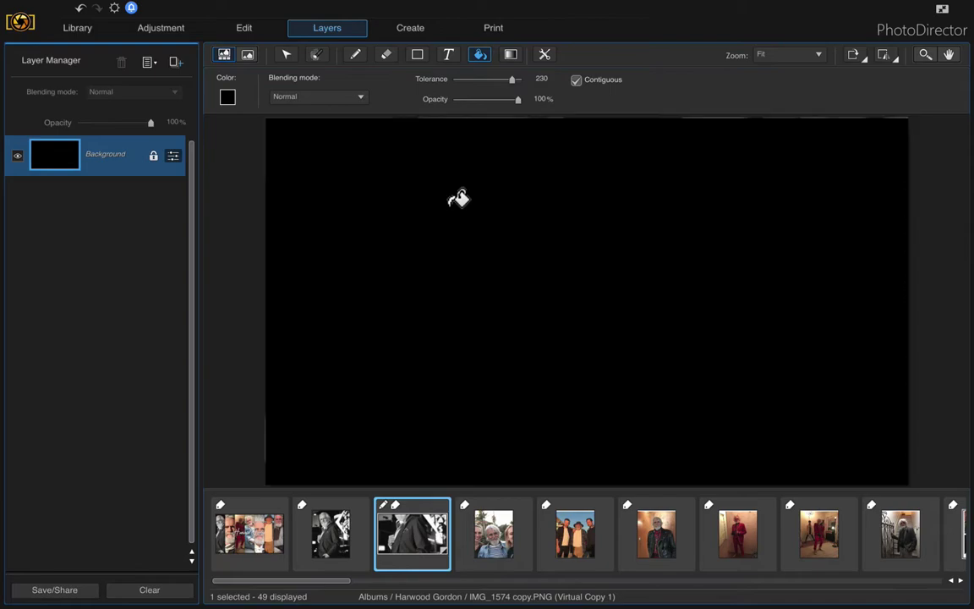
key(v)
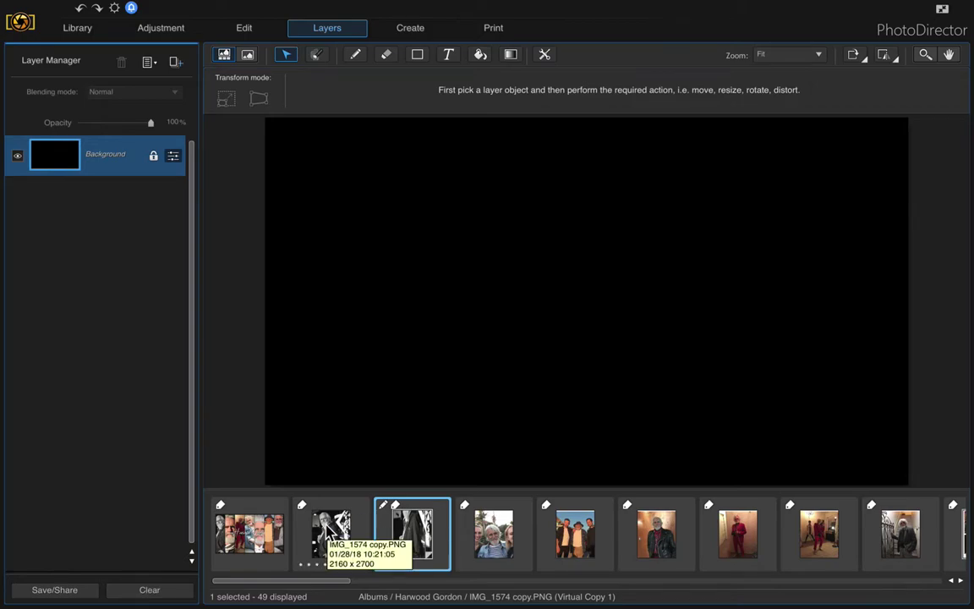
Drag the black-and-white portrait and the red-suit photo into the Layer Manager as layers
drag(330, 535, 107, 144)
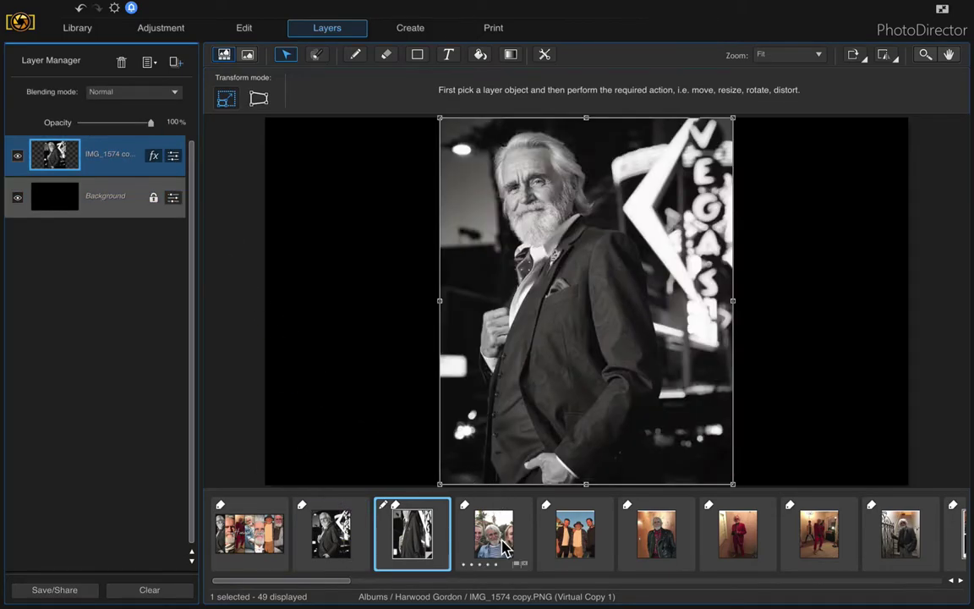
drag(813, 531, 119, 145)
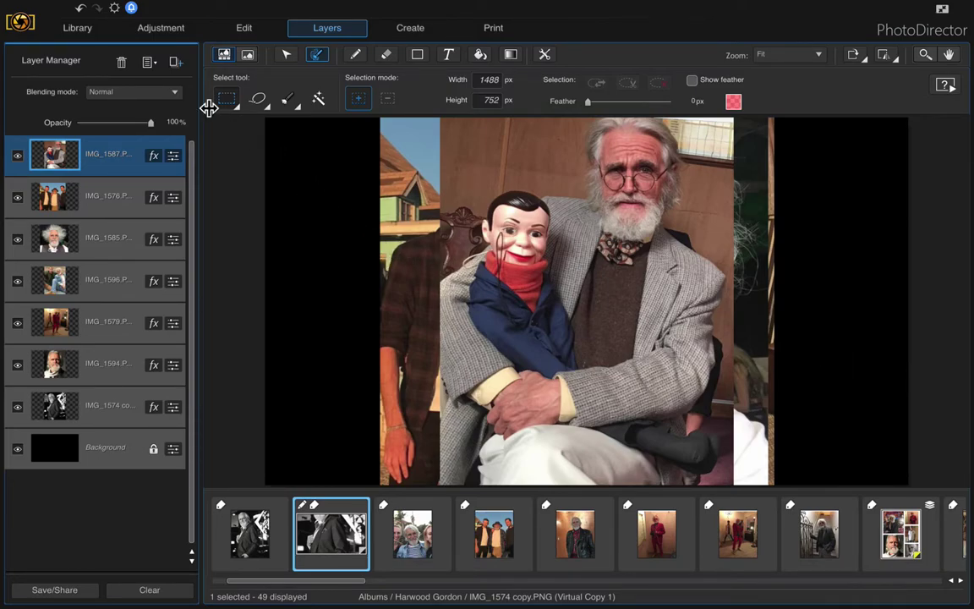
Insert a new empty Layer 2 at the top of the layer stack
click(175, 65)
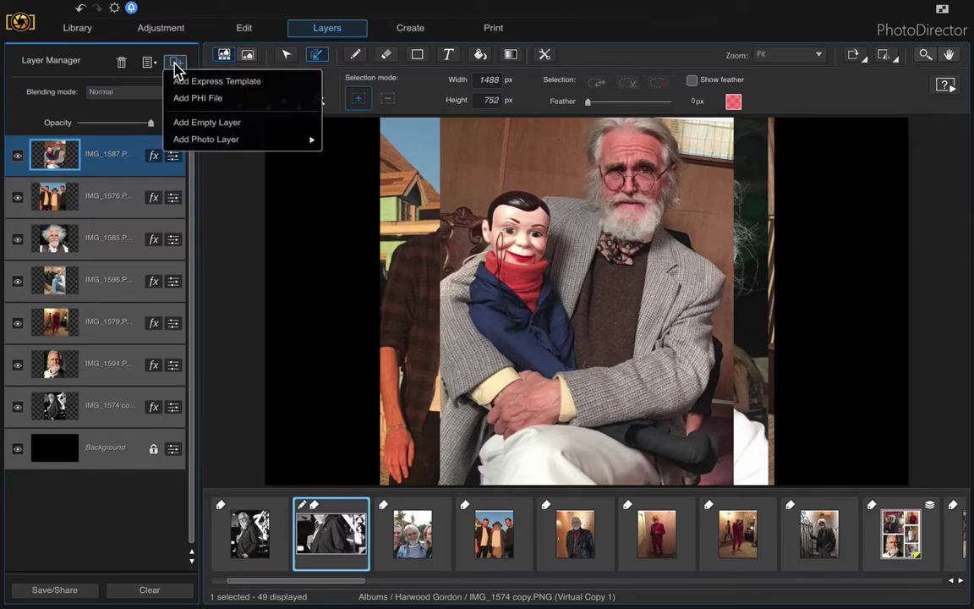
click(217, 127)
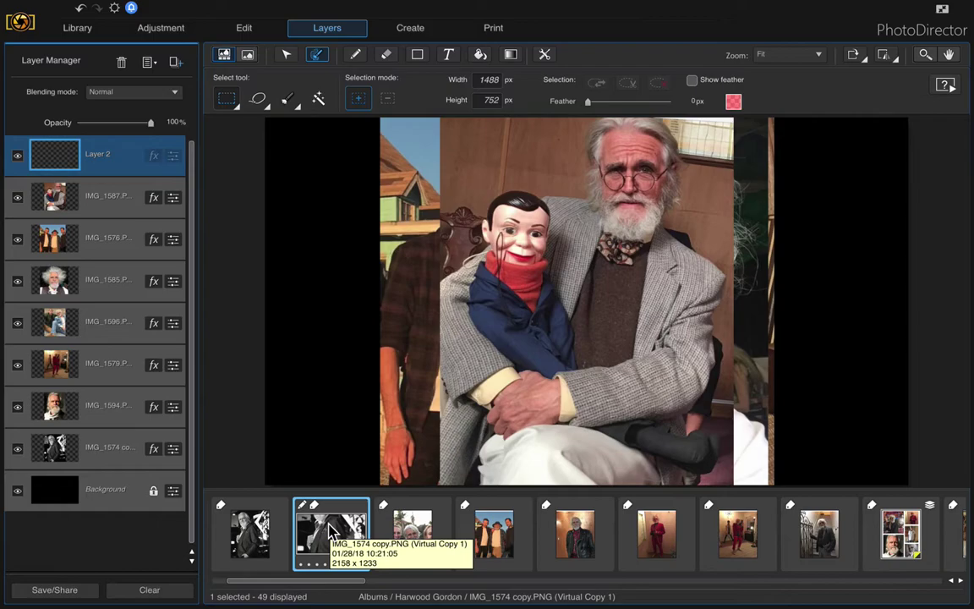
Enter 308 px width and 1233 px height for the rectangular selection
click(487, 79)
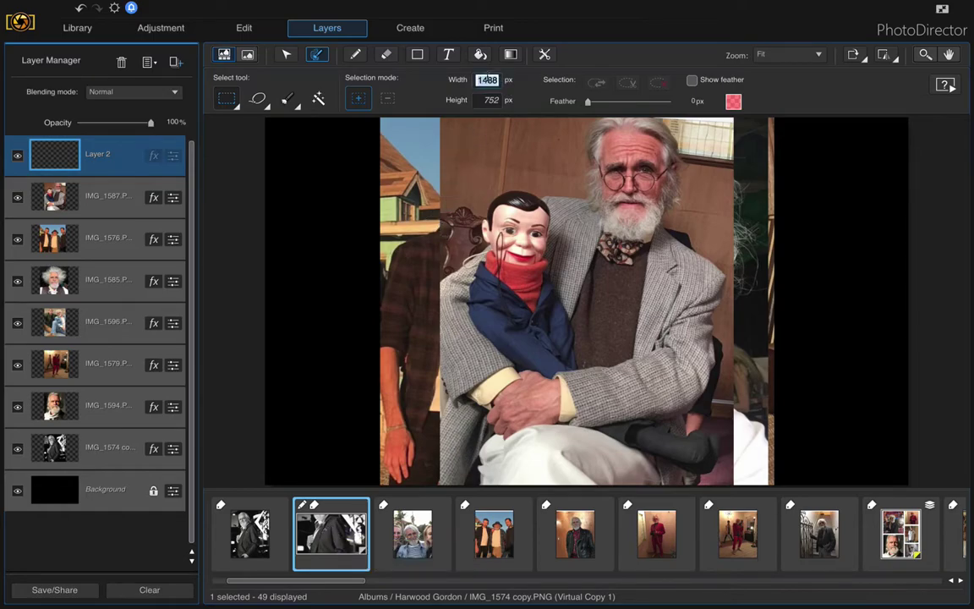
text(308)
key(Return)
click(490, 106)
click(487, 99)
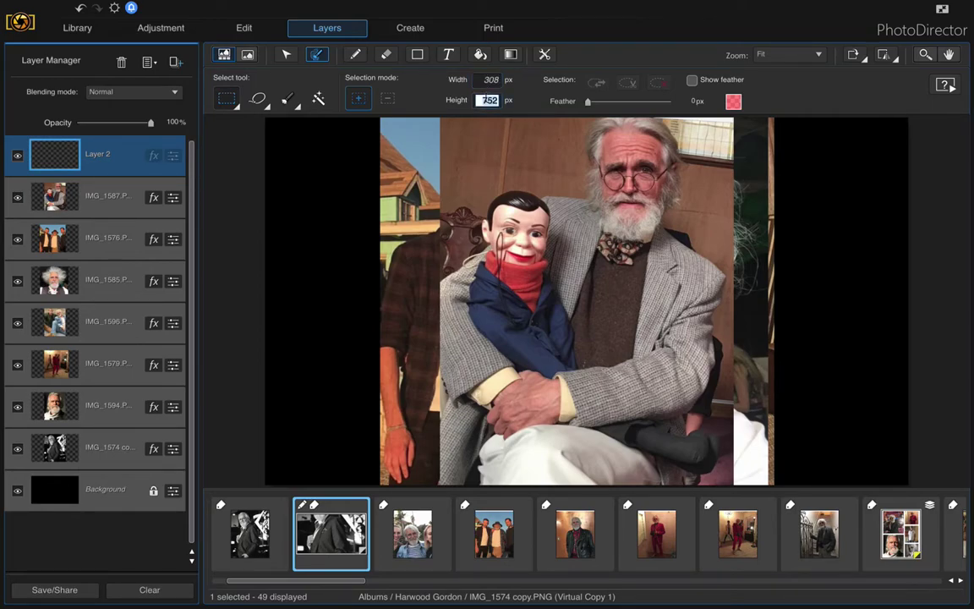
text(1233)
key(Return)
Place the 308×1233 px strip at the left edge, hide all layers except IMG_1574, and select it
click(247, 57)
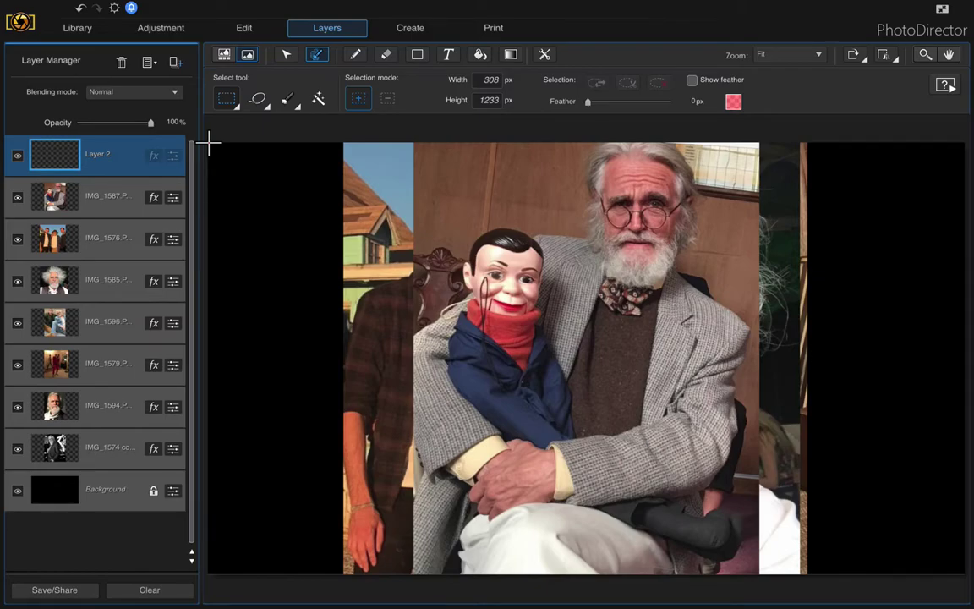
click(209, 145)
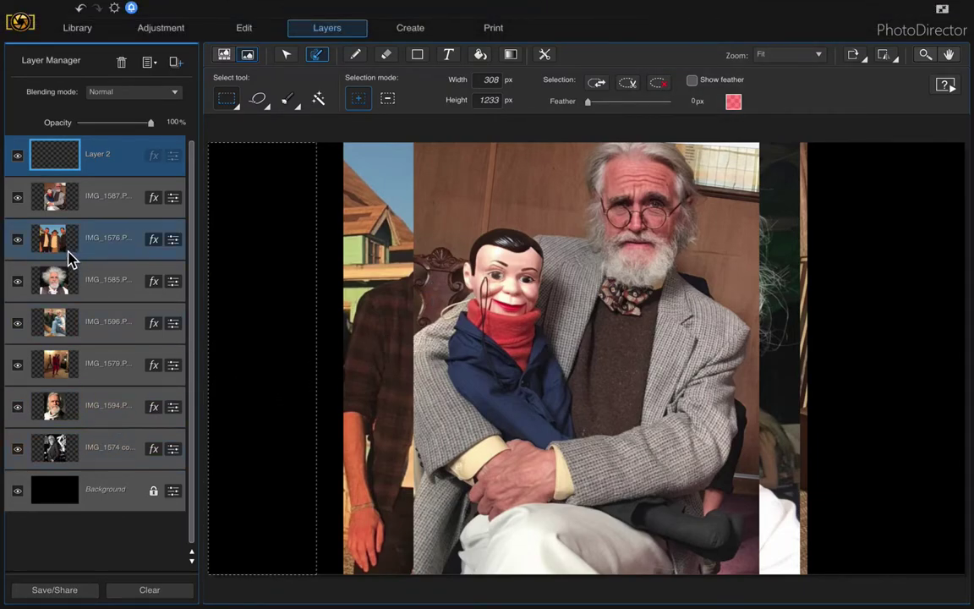
click(17, 197)
click(17, 239)
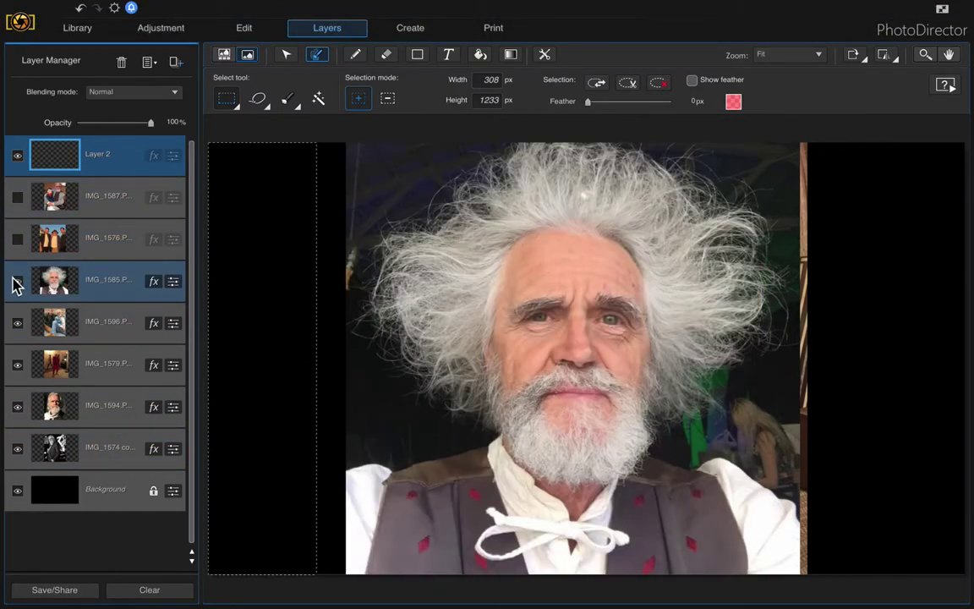
click(17, 280)
click(17, 322)
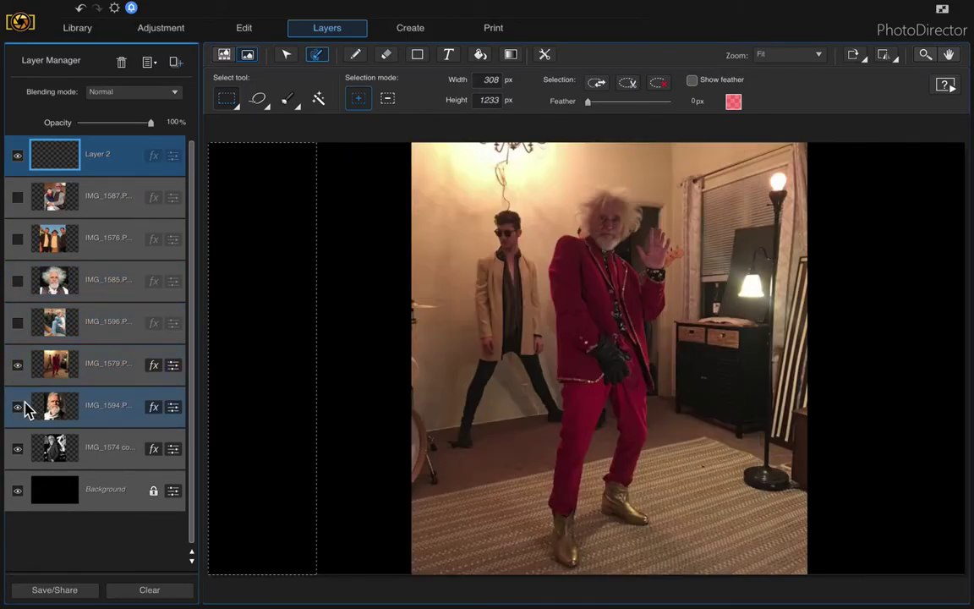
click(17, 364)
click(17, 407)
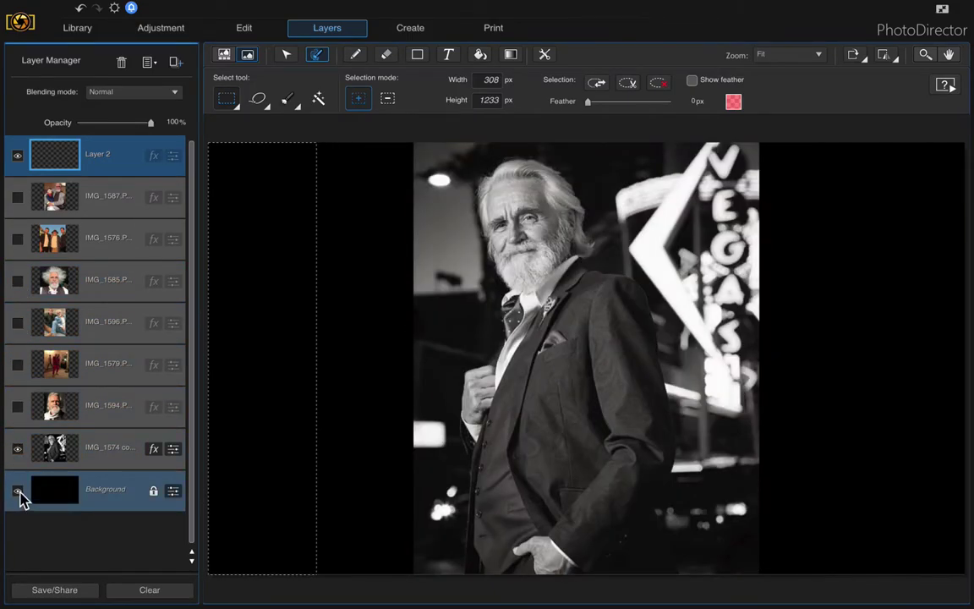
click(17, 491)
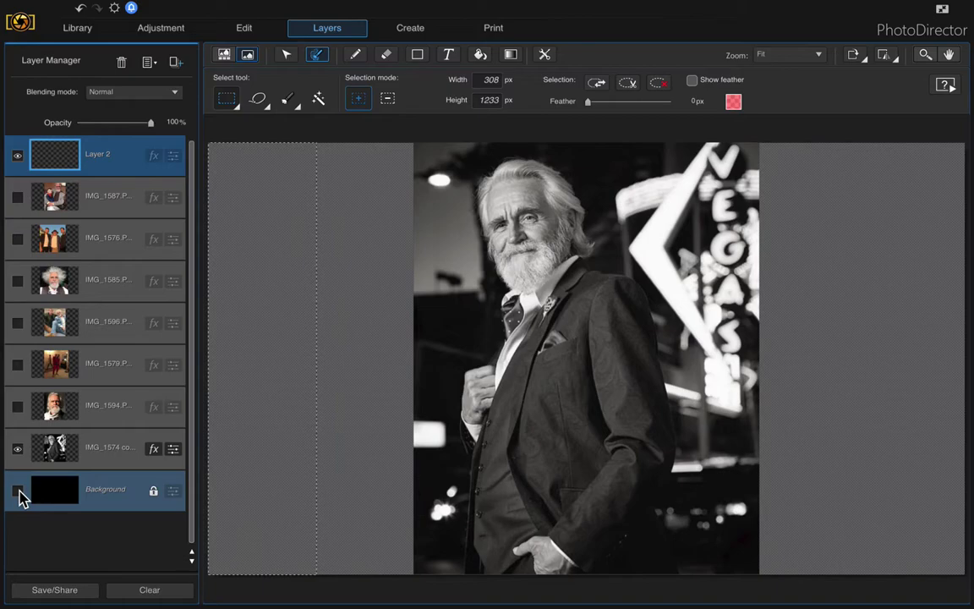
click(100, 449)
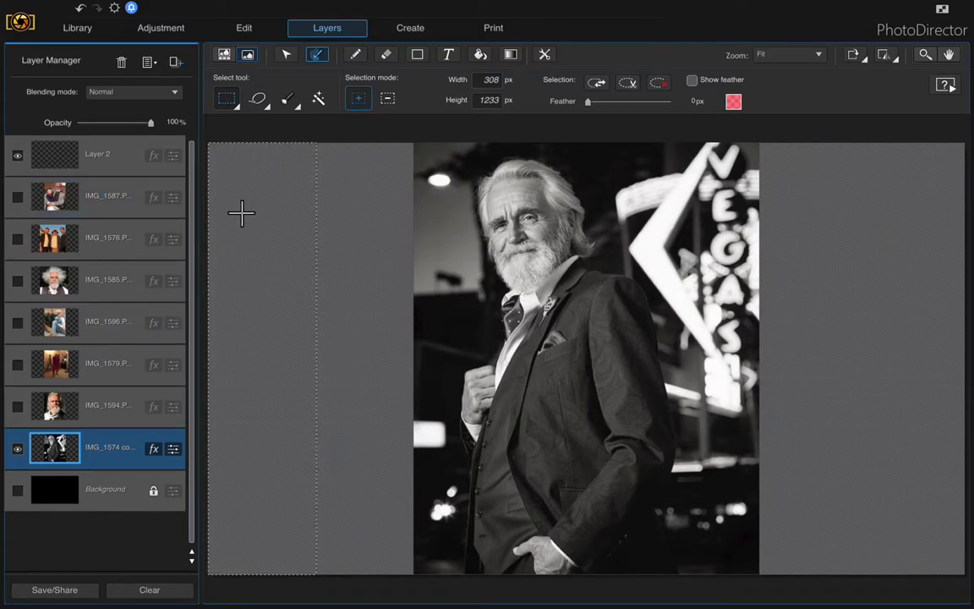
With Layer 2 active, nudge the strip right with arrow keys until it covers the bearded man
click(108, 162)
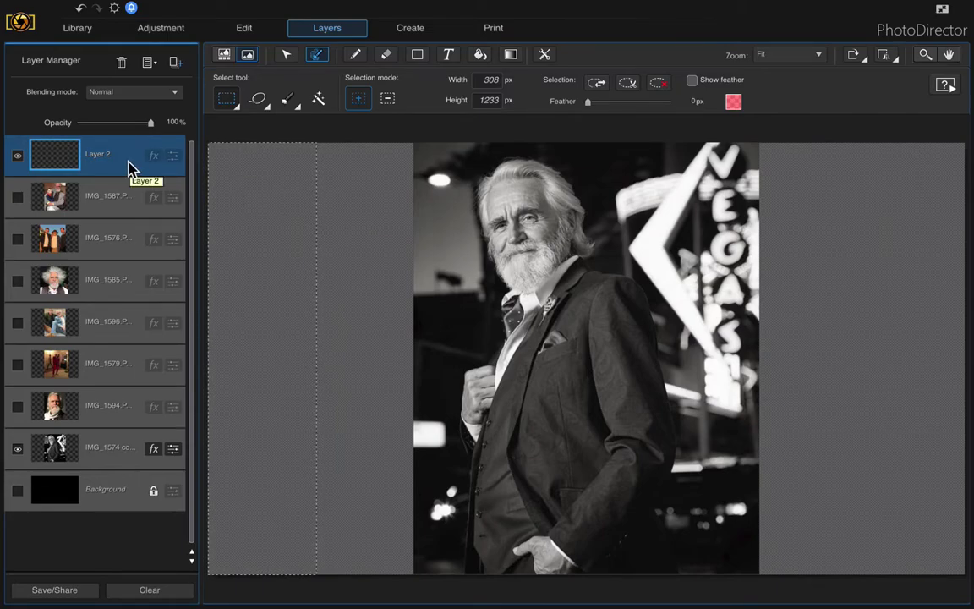
click(287, 56)
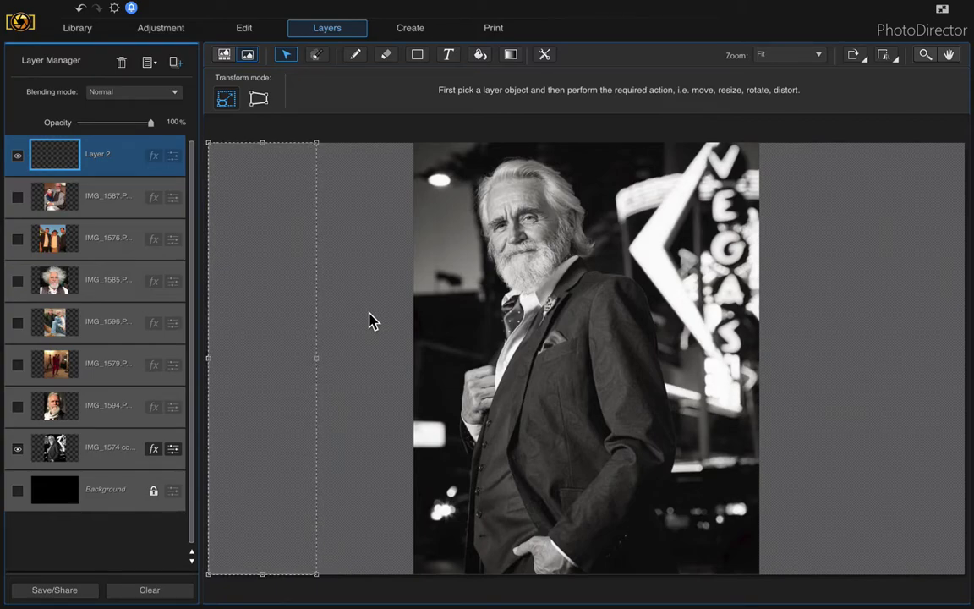
key(Right)
key(Right)
key(Right)
key(Right)
key(Right)
key(Right)
key(Right)
key(Right)
key(Right)
key(Right)
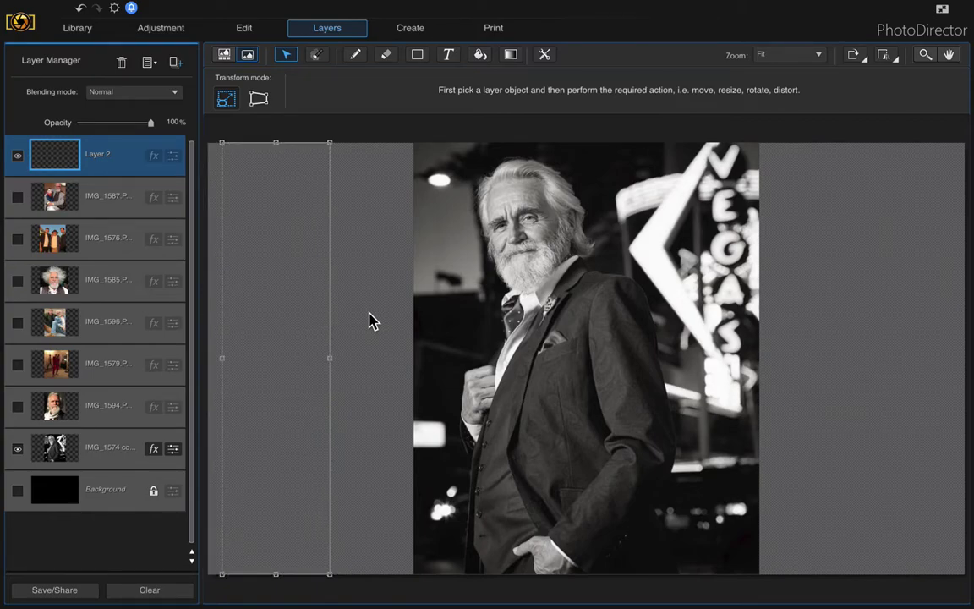
key(Right)
key(Right)
key(Right)
key(Right)
key(Right)
key(Right)
key(Right)
key(Right)
key(Right)
key(Right)
key(Right)
key(Right)
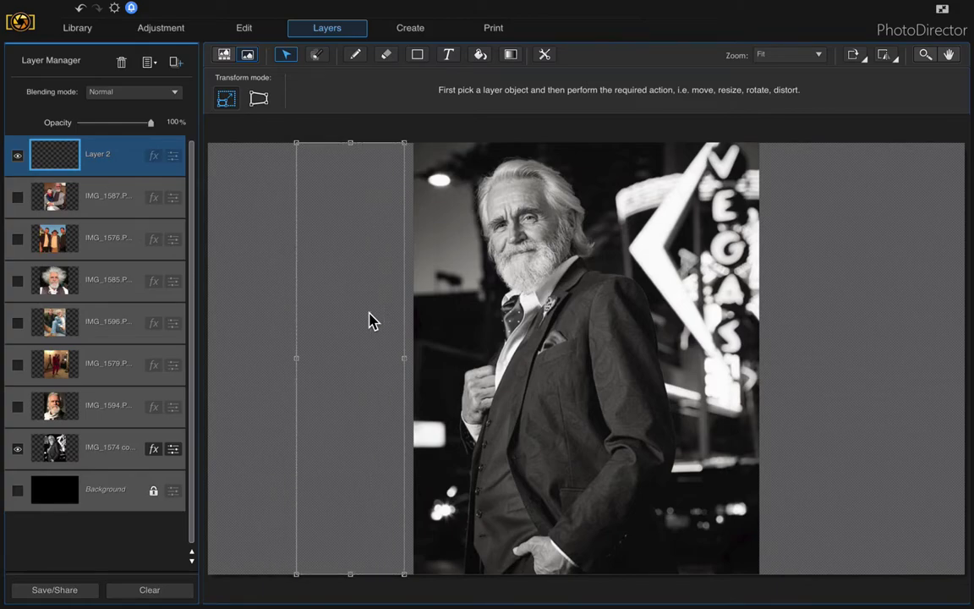
key(Right)
key(Right)
key(Right)
key(Right)
key(Right)
key(Right)
key(Right)
key(Right)
key(Right)
key(Right)
key(Right)
key(Right)
key(Right)
key(Right)
key(Right)
key(Right)
key(Right)
key(Right)
key(Right)
key(Right)
key(Right)
key(Right)
key(Right)
key(Right)
key(Right)
key(Right)
key(Right)
key(Right)
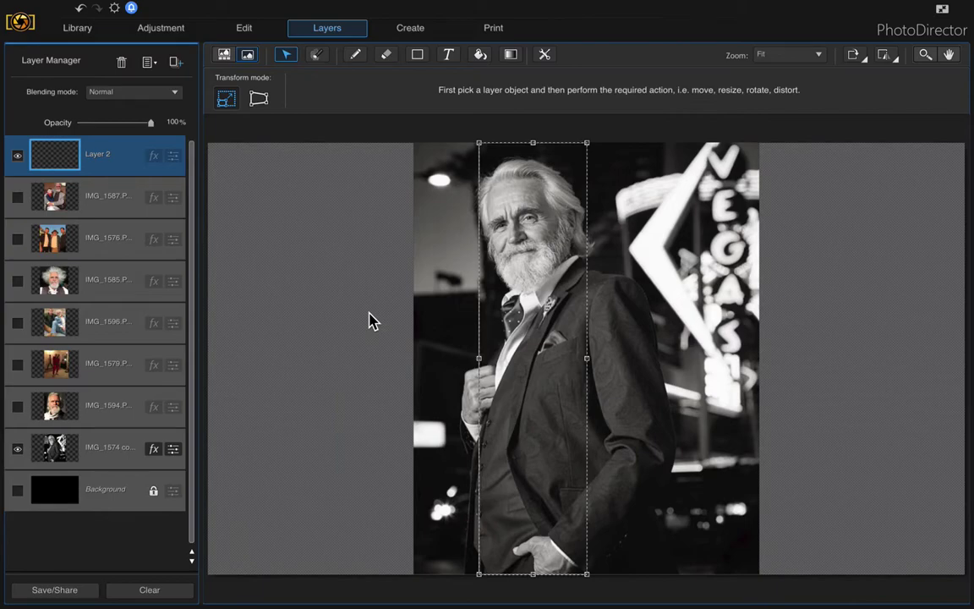
key(Down)
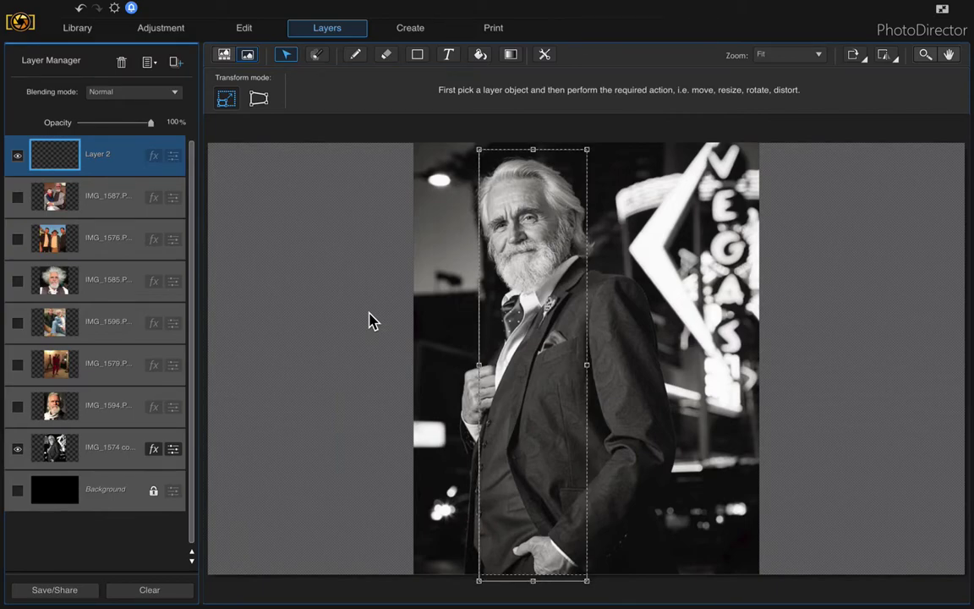
key(Up)
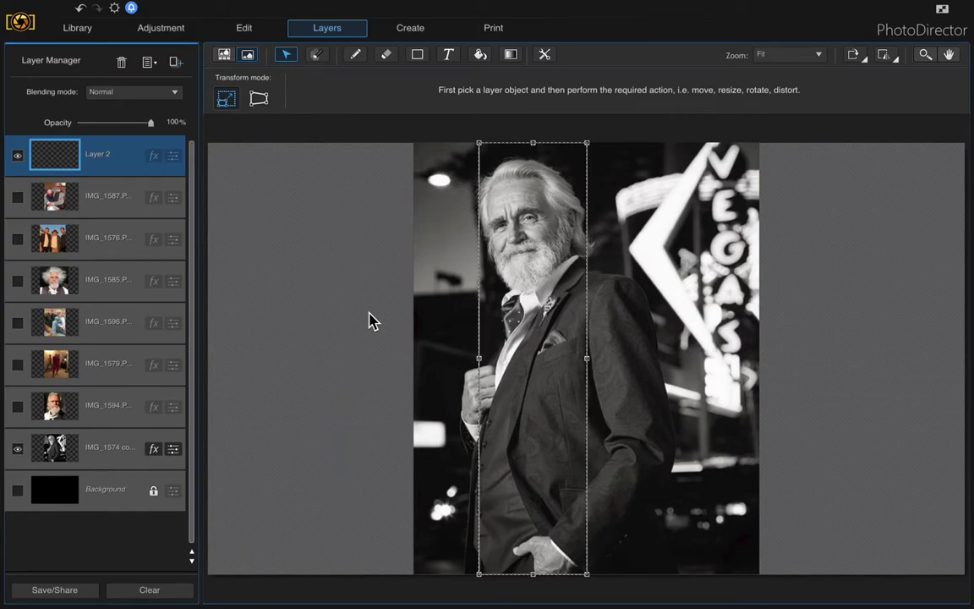
Fine-tune the strip, delete IMG_1574 copy outside it, restore the selection and reselect Layer 2
key(Left)
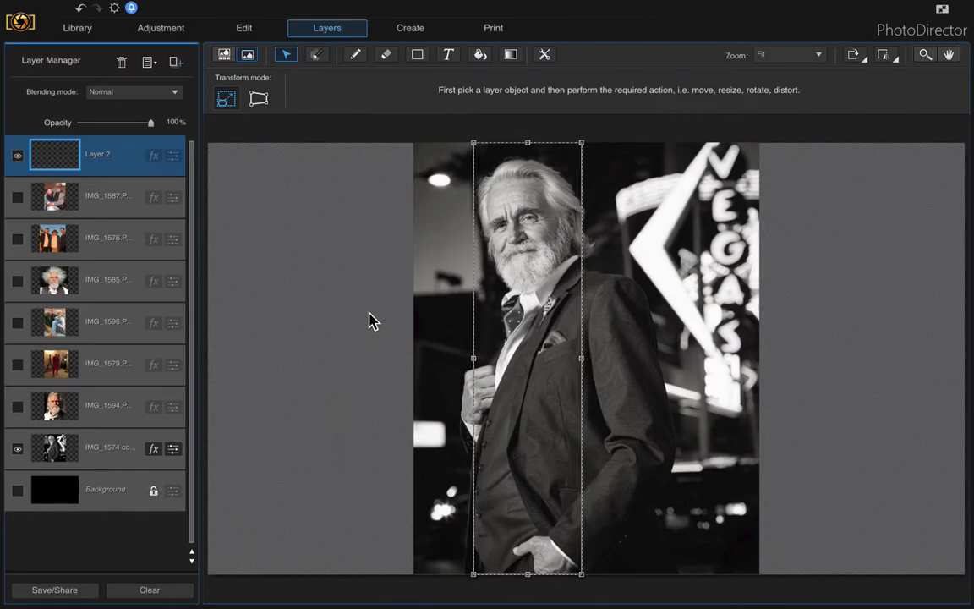
key(Right)
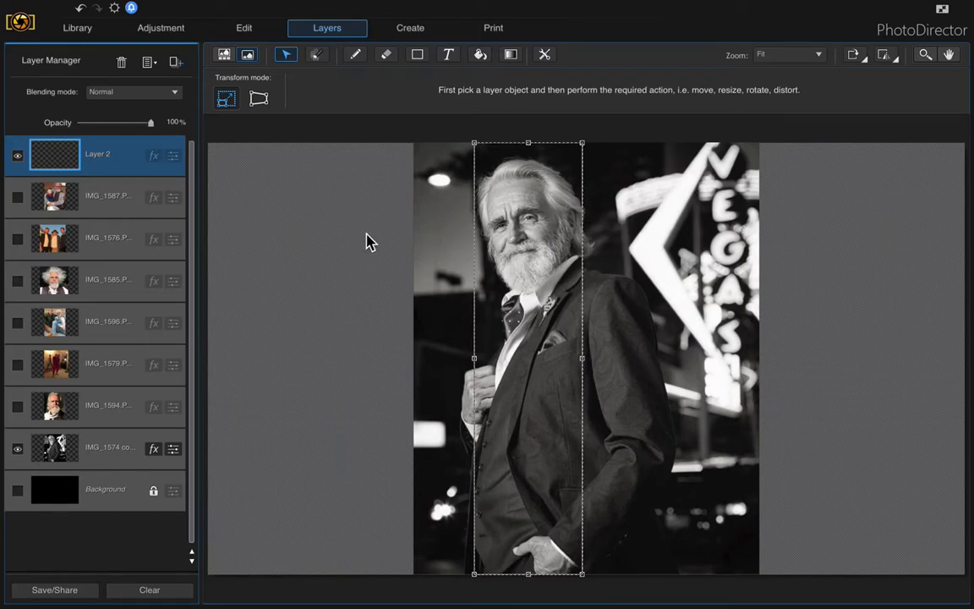
click(317, 57)
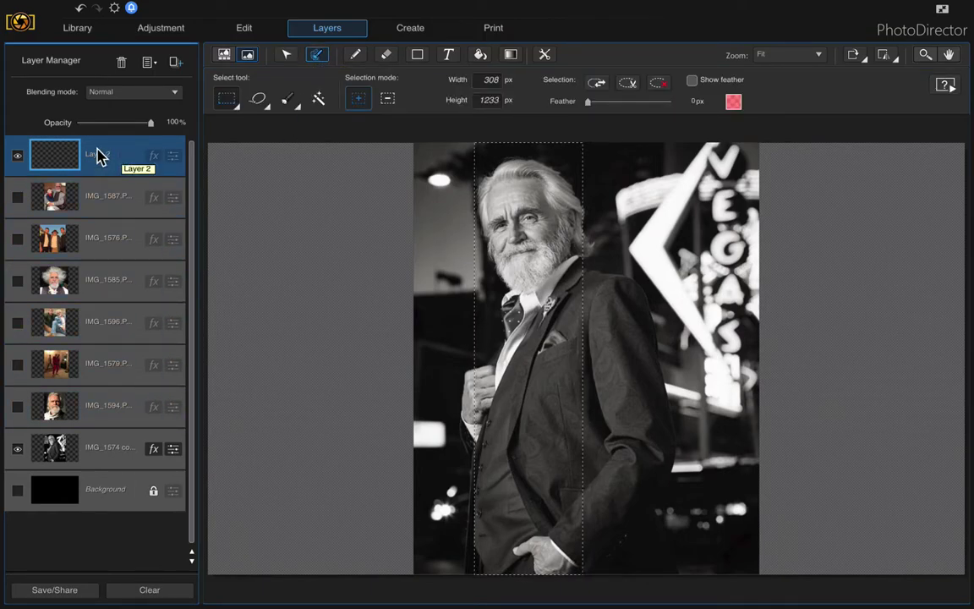
click(112, 453)
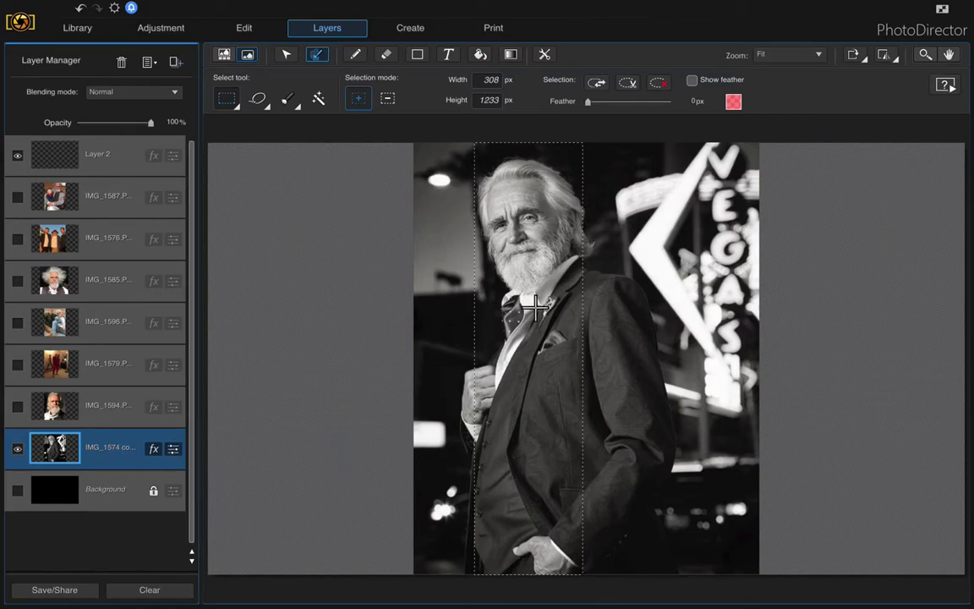
click(596, 83)
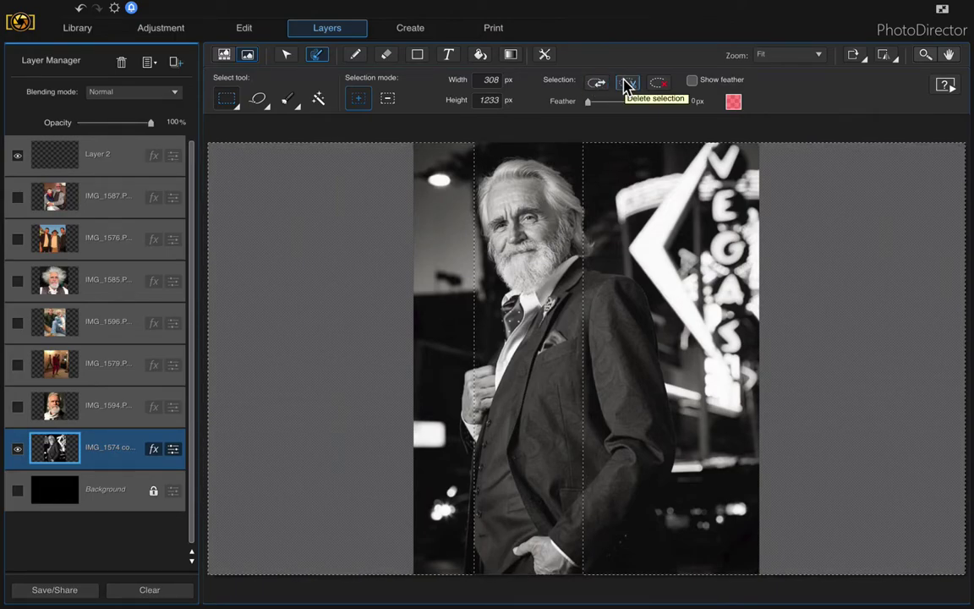
click(627, 84)
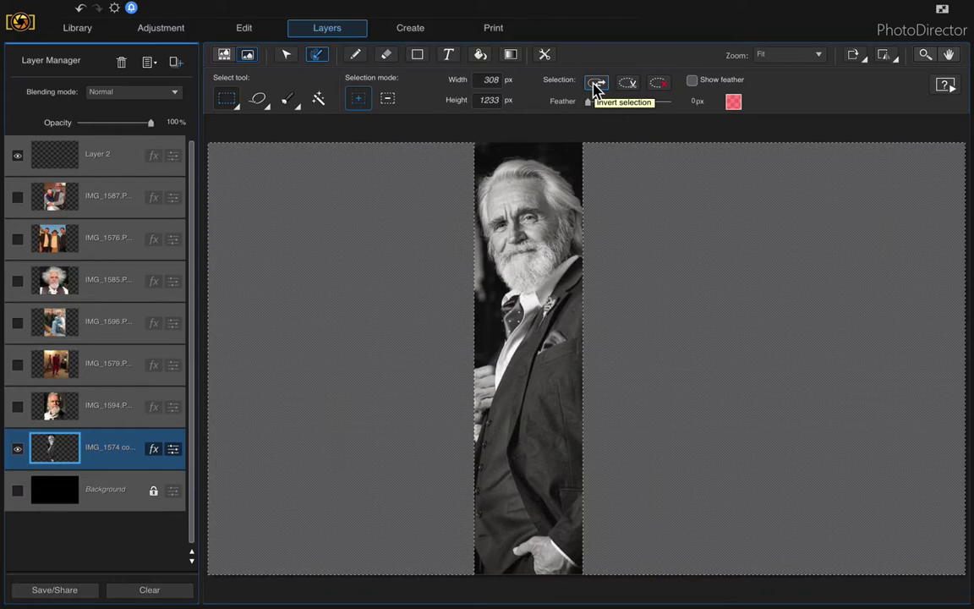
click(595, 85)
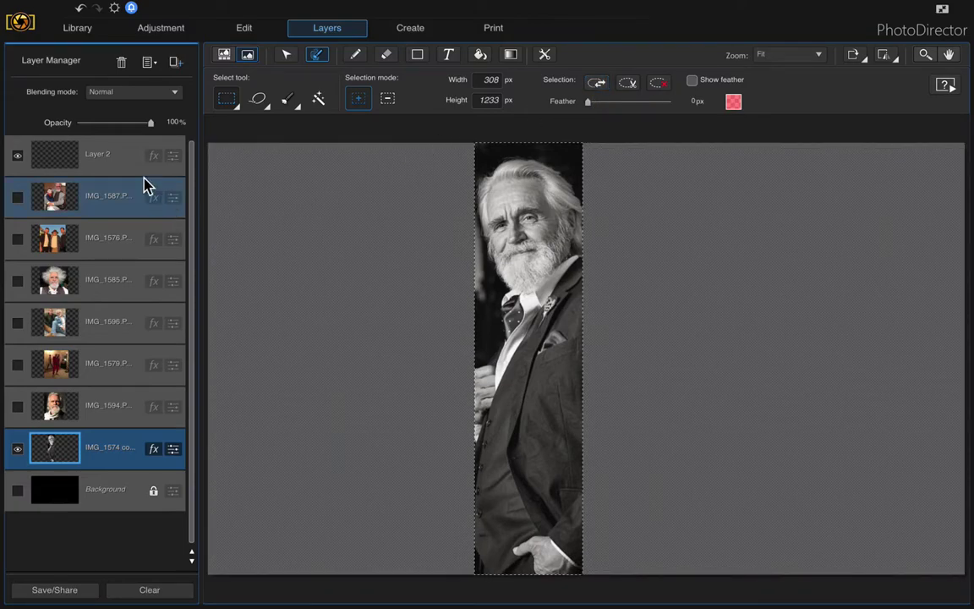
click(118, 161)
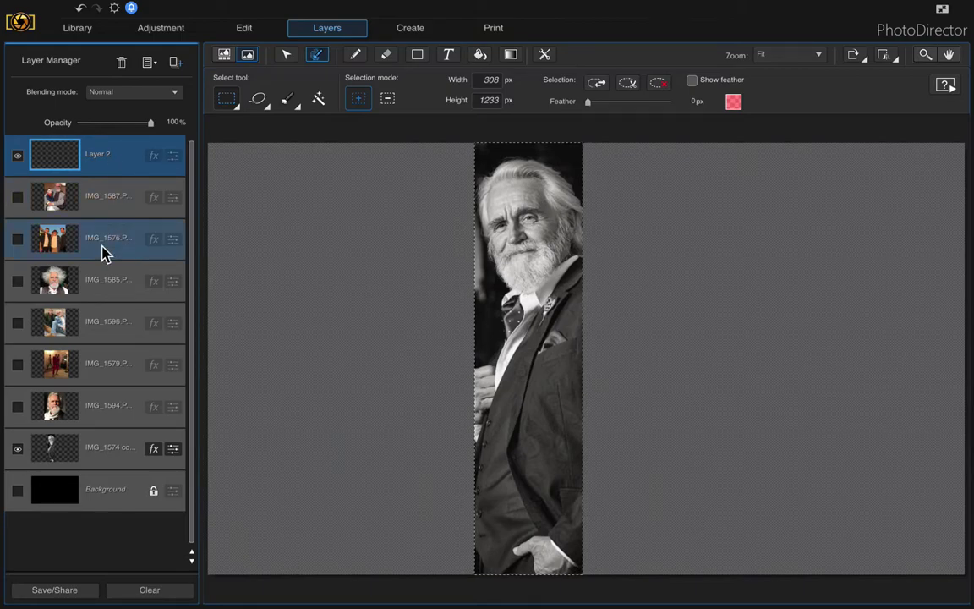
Show the IMG_1594 portrait and nudge the strip selection right over its face
click(19, 411)
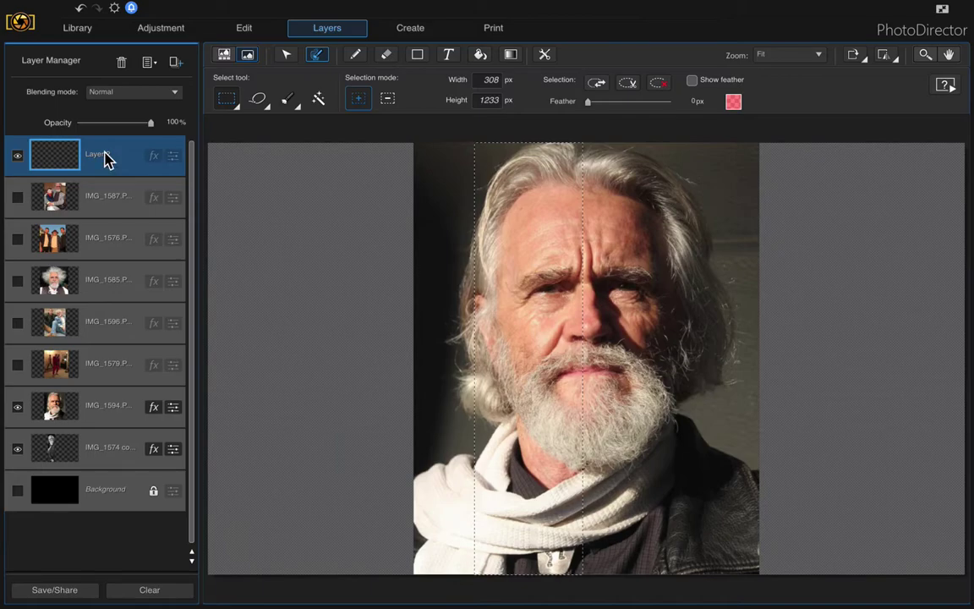
click(286, 56)
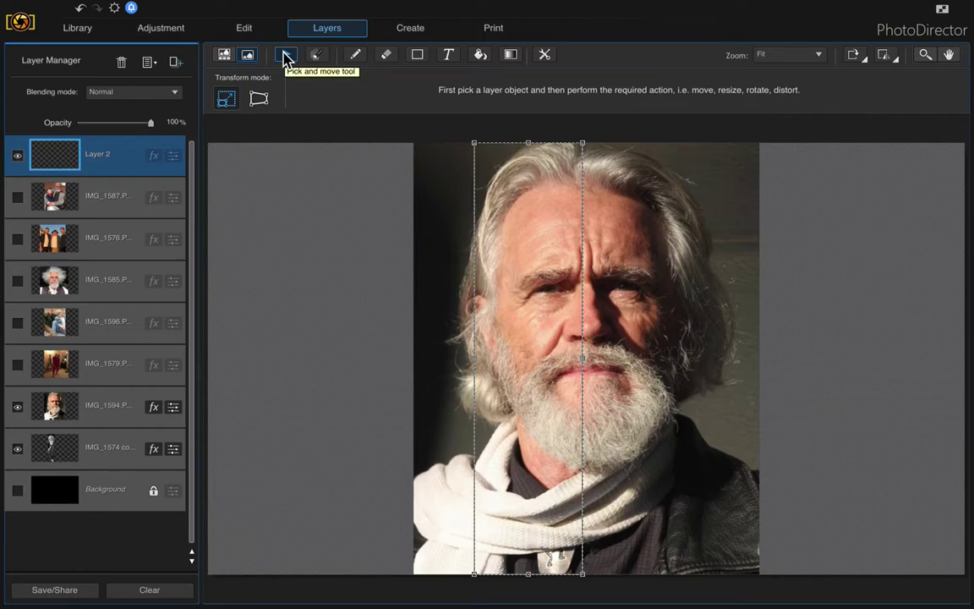
key(Right)
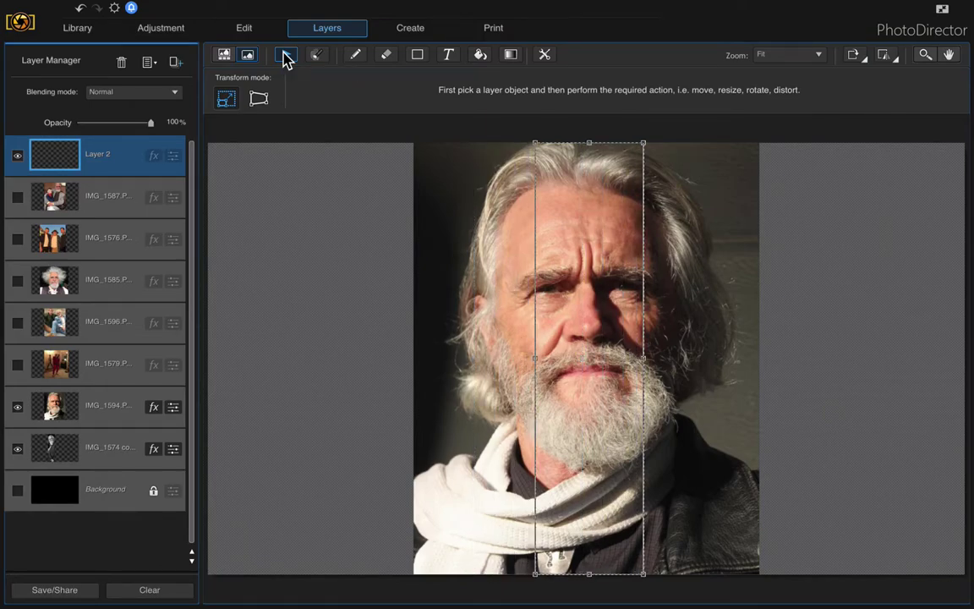
key(Left)
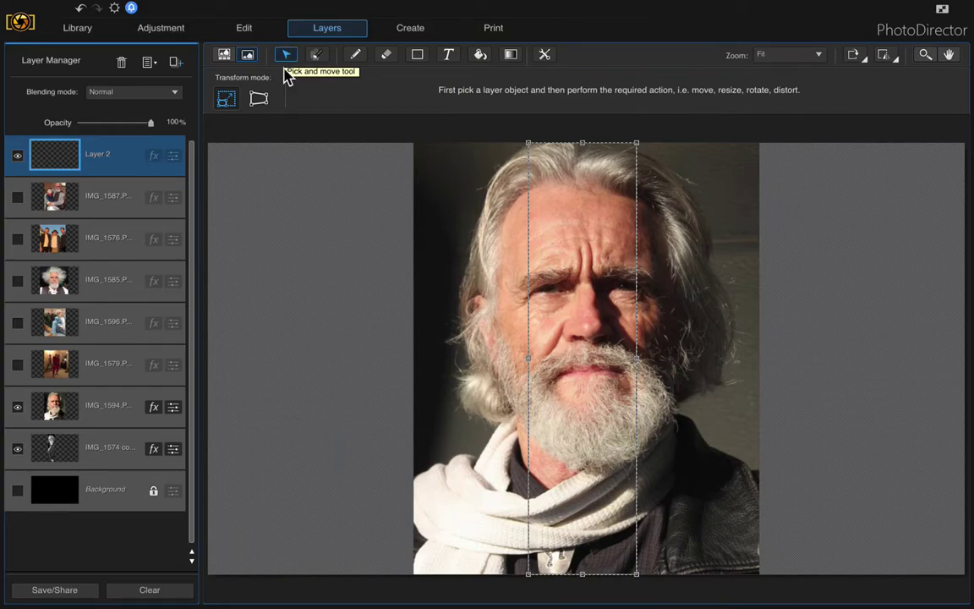
Delete IMG_1594 outside the strip, leaving a colour strip of the white-bearded man
click(108, 414)
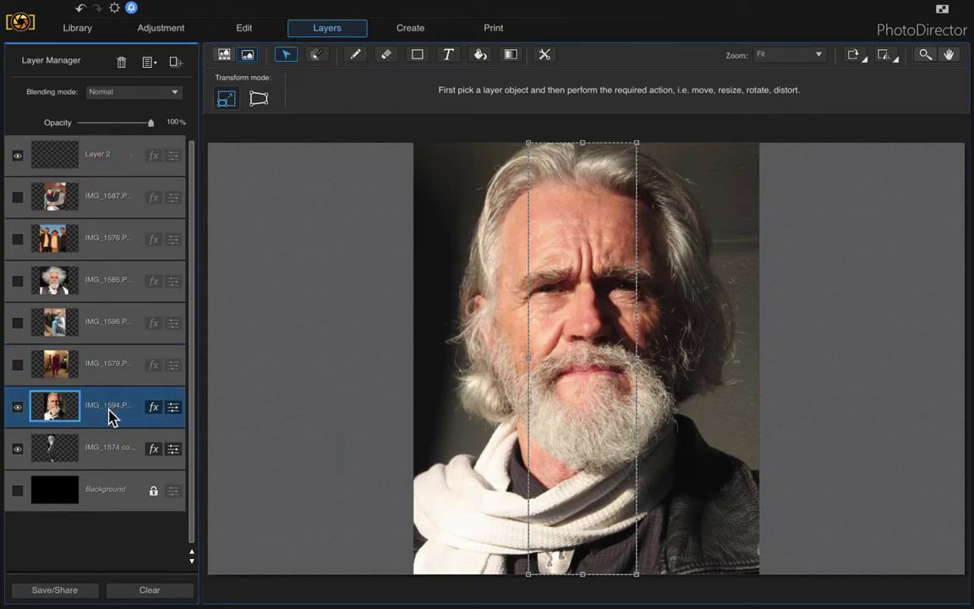
click(316, 56)
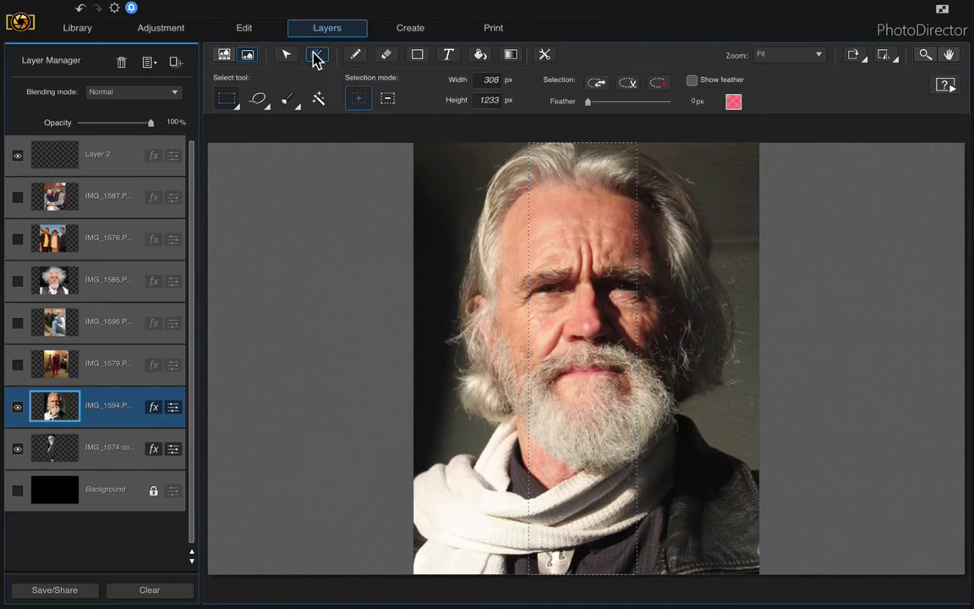
click(597, 82)
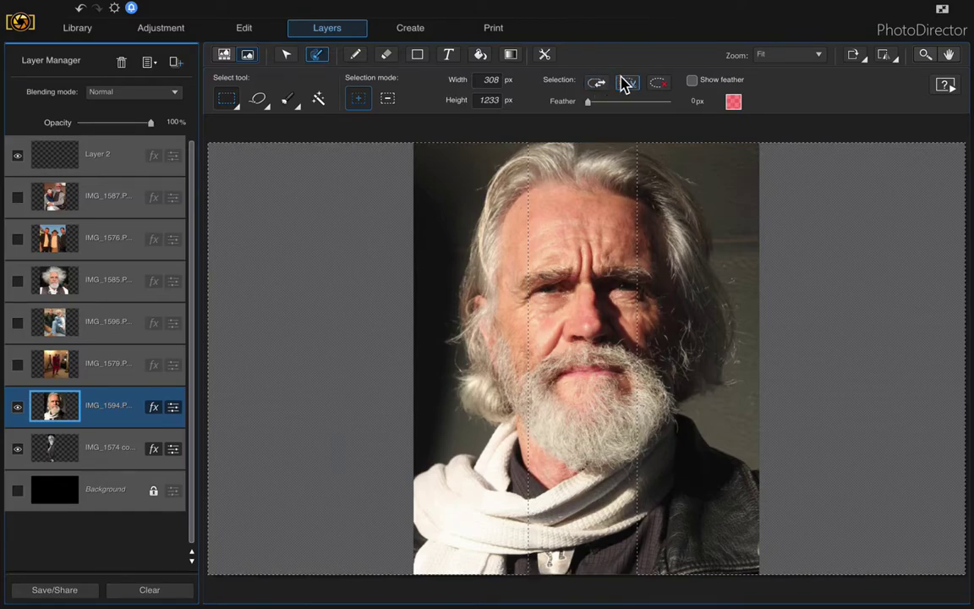
click(628, 83)
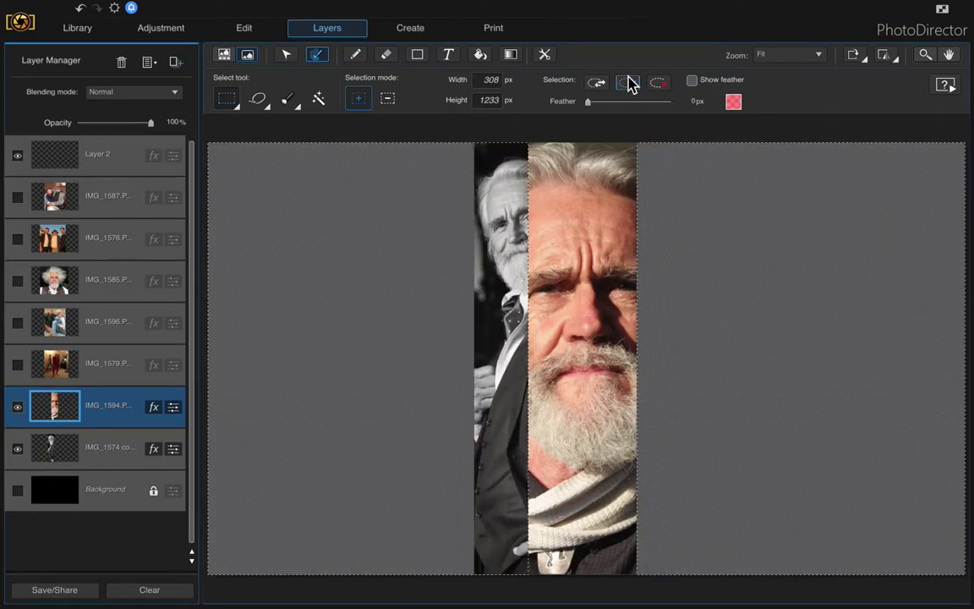
click(597, 83)
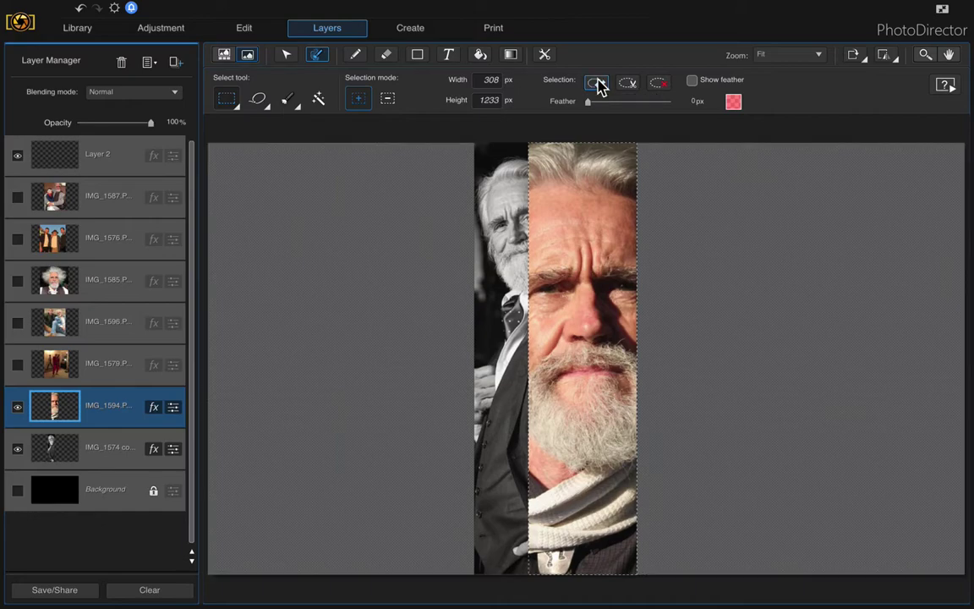
click(108, 162)
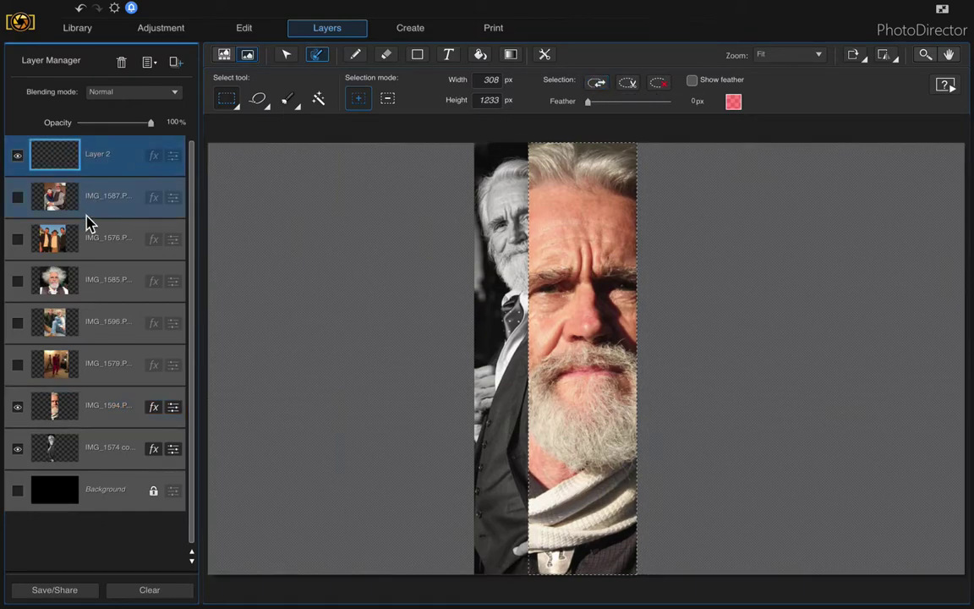
Show IMG_1579 and shift the strip selection right over the red-suited man
click(18, 367)
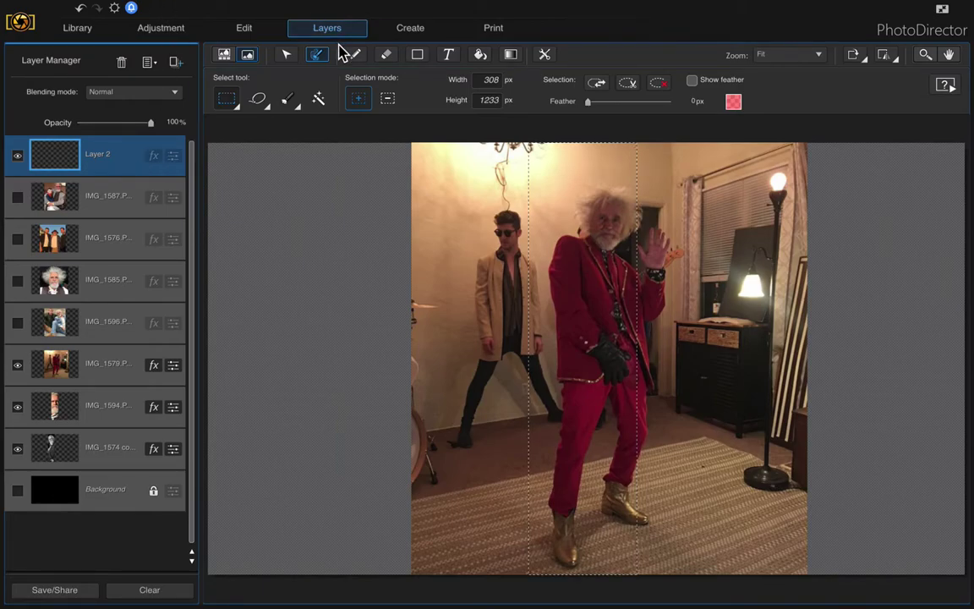
click(286, 56)
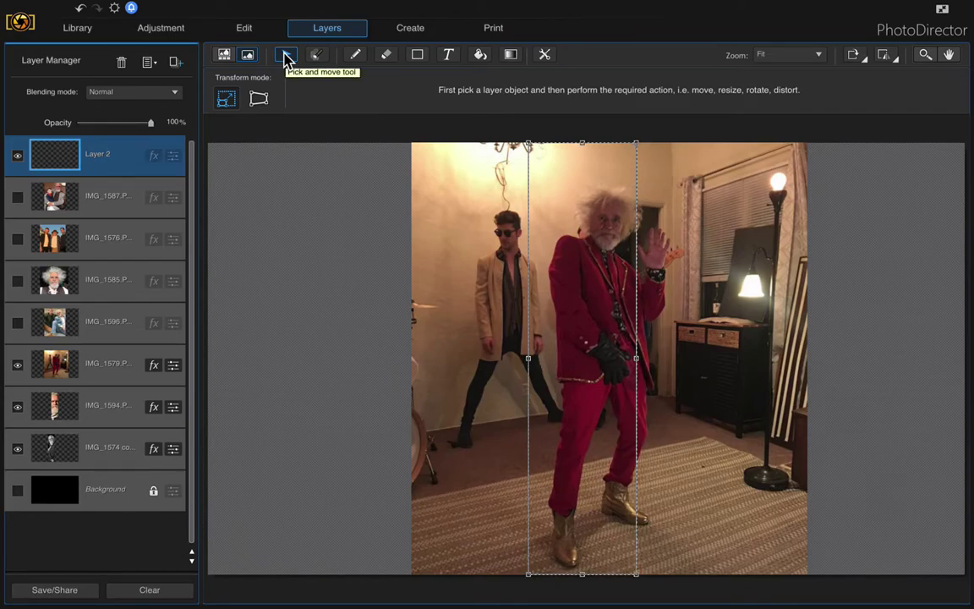
key(Right)
key(Right)
key(Right)
key(Right)
key(Right)
key(Right)
key(Right)
key(Right)
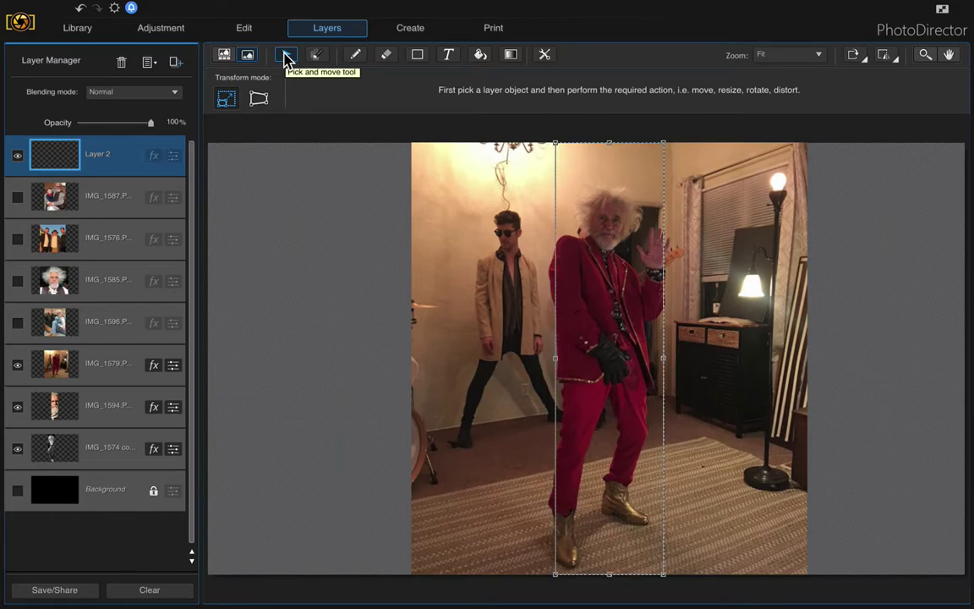
key(Left)
key(Left)
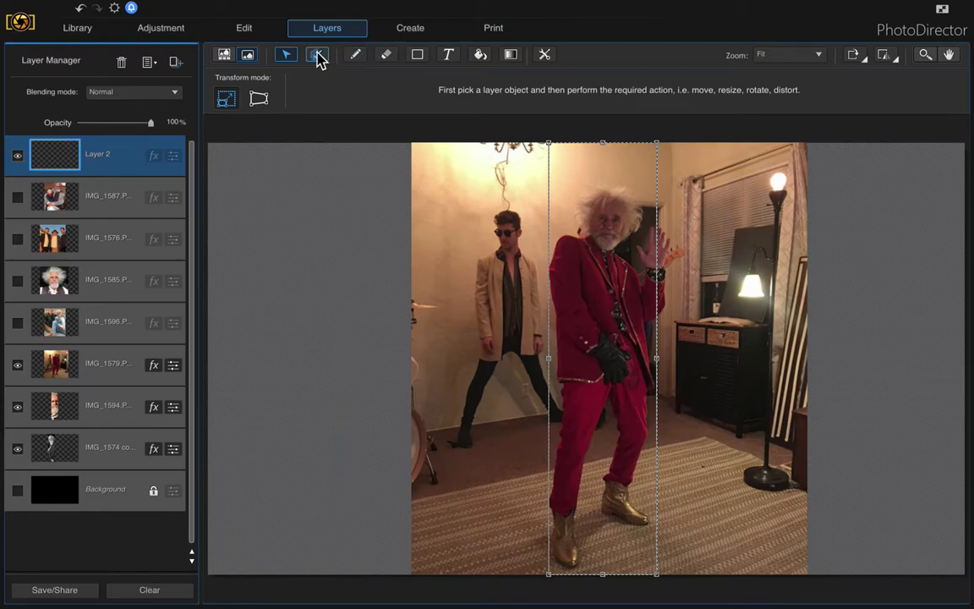
Delete IMG_1579 outside the strip, keeping only the man in the red suit
click(317, 56)
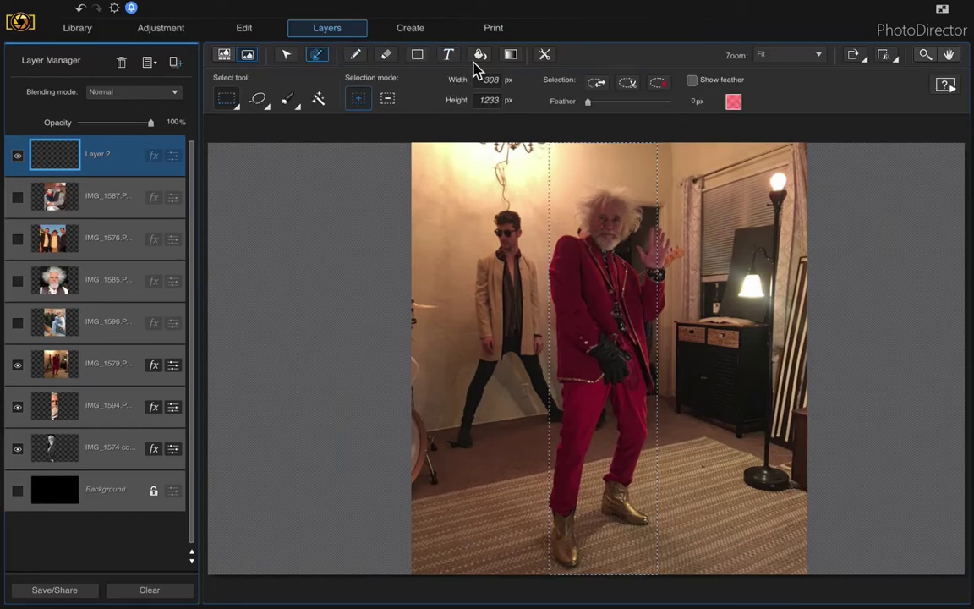
click(596, 83)
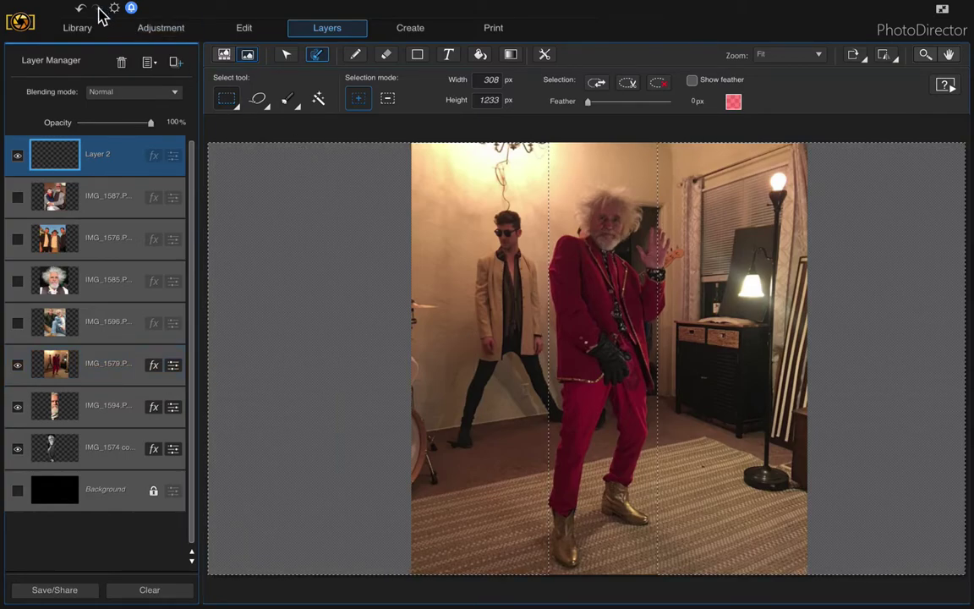
click(110, 371)
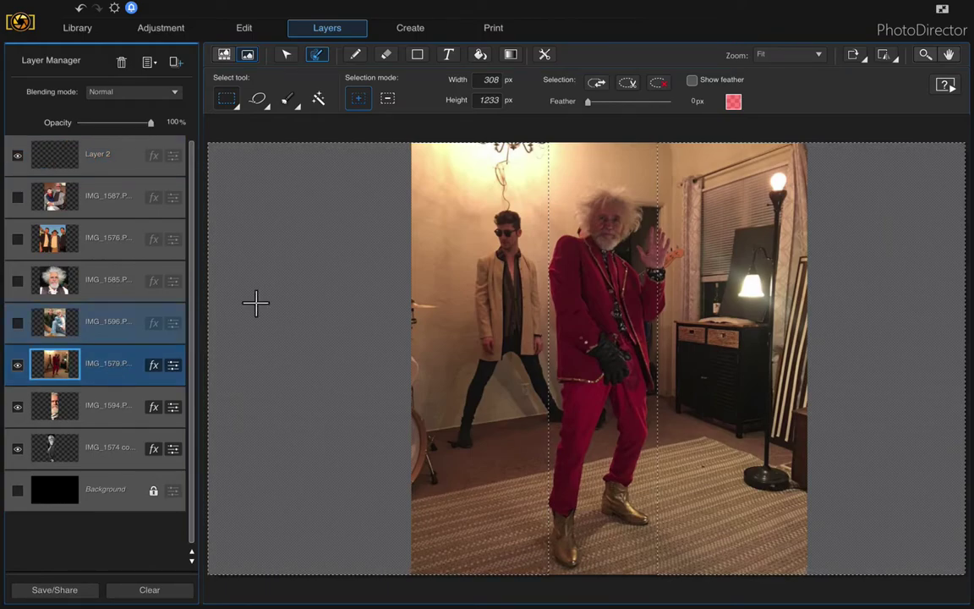
click(630, 84)
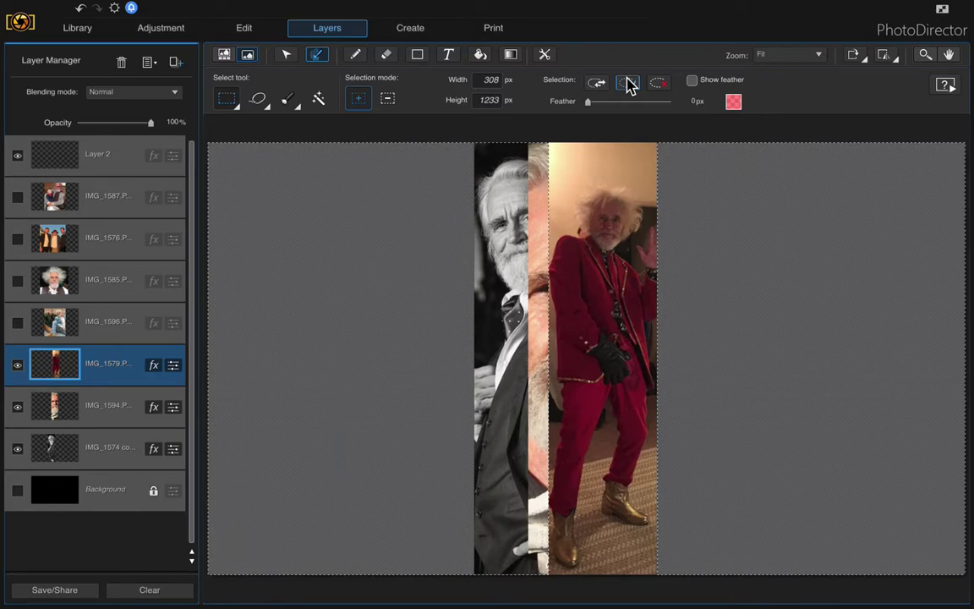
click(596, 84)
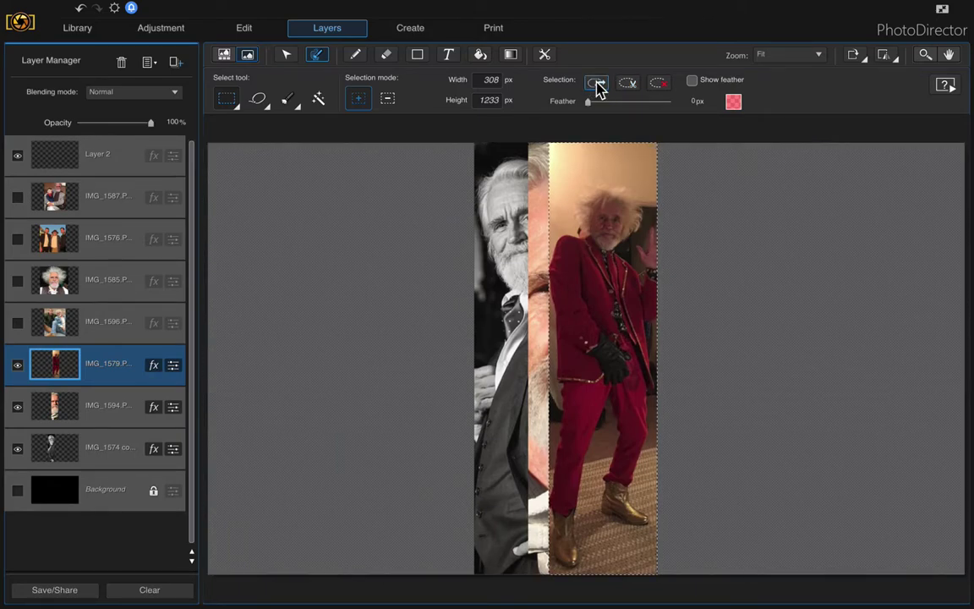
click(119, 161)
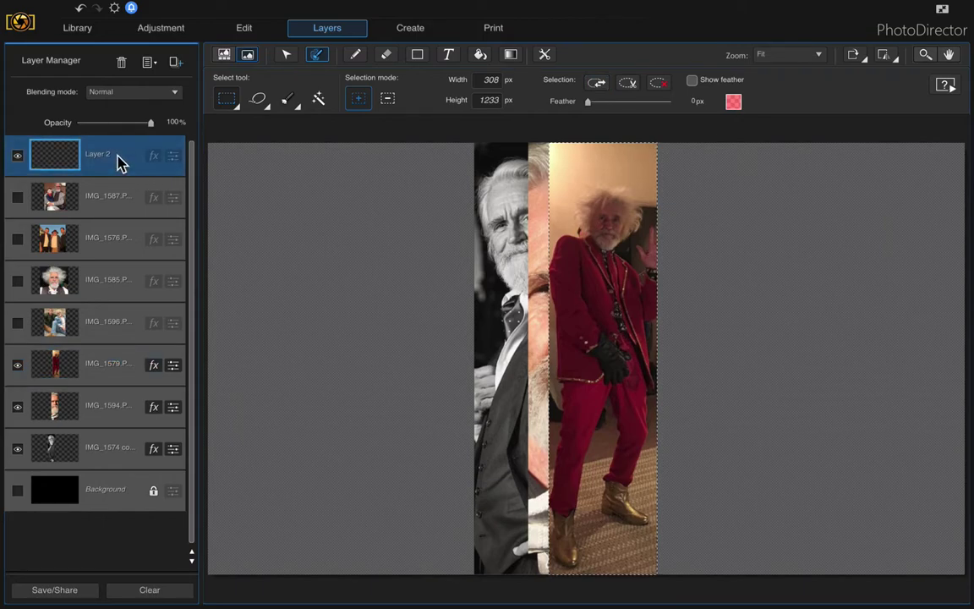
Show IMG_1596 and position the strip selection over the man in the denim jacket
click(19, 328)
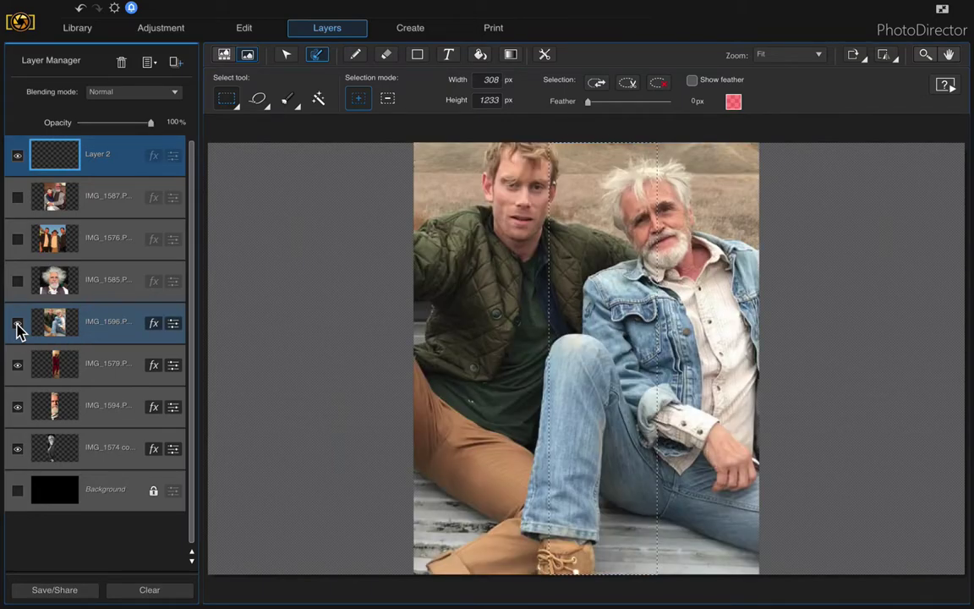
click(286, 56)
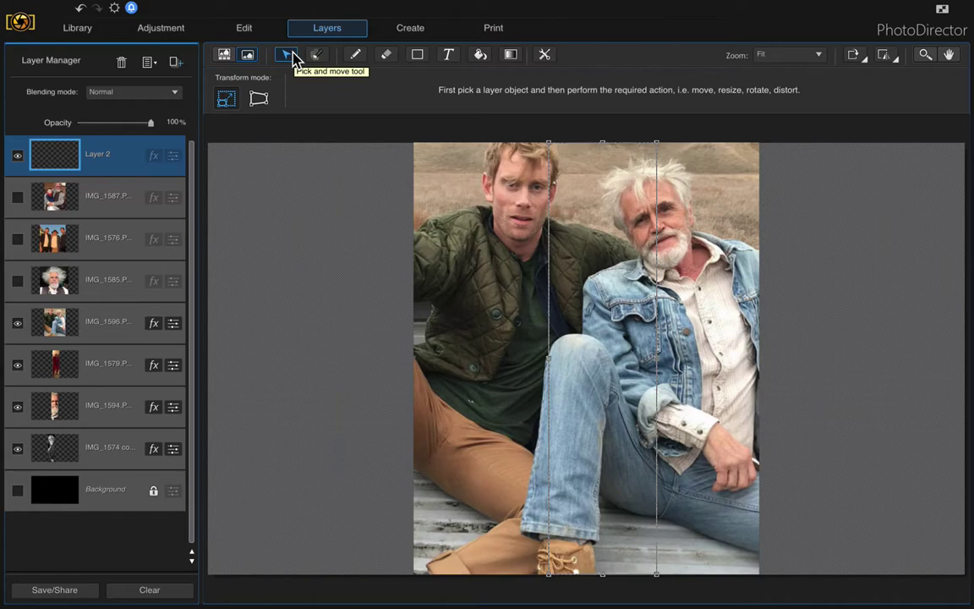
key(Right)
key(Right)
key(Right)
key(Right)
key(Right)
key(Right)
key(Right)
key(Right)
key(Right)
key(Right)
key(Right)
key(Right)
key(Right)
key(Right)
key(Right)
key(Right)
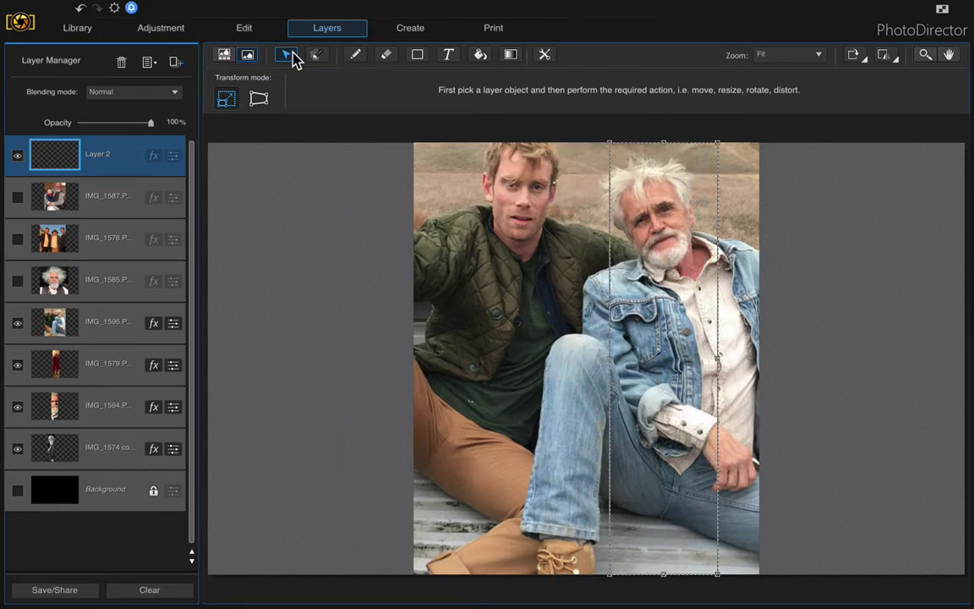
key(Left)
key(Left)
key(Left)
key(Left)
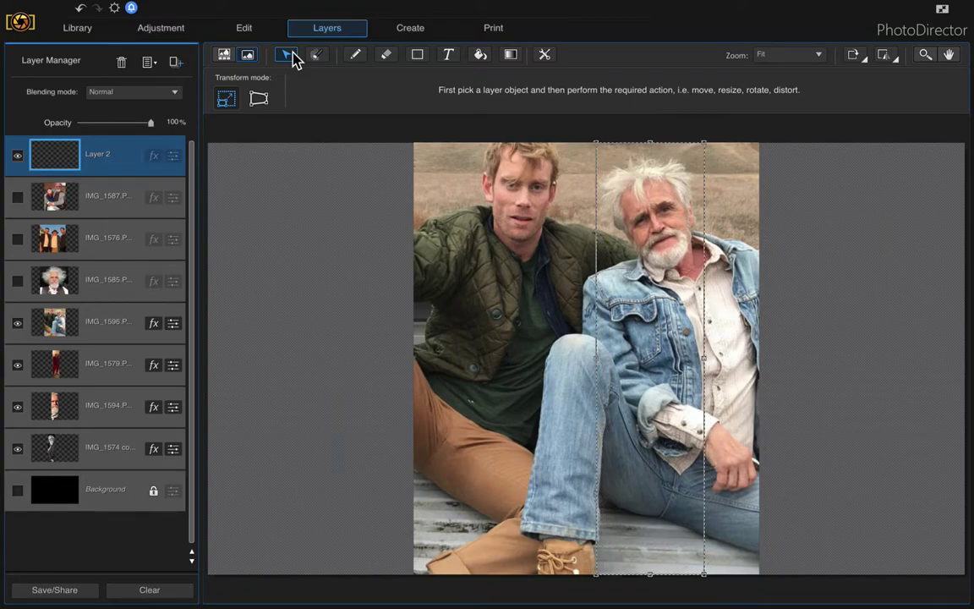
key(Right)
key(Right)
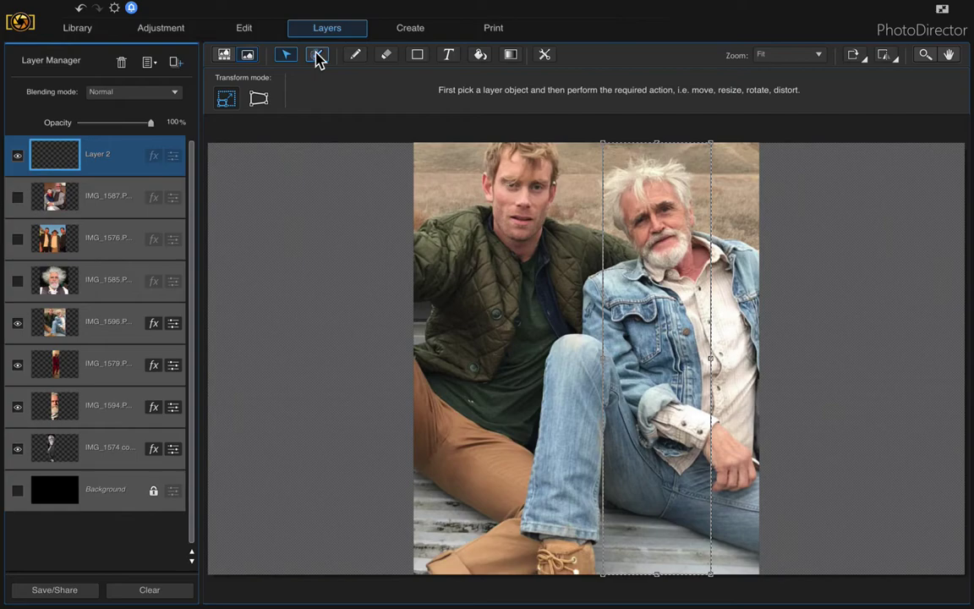
Delete IMG_1596 outside the strip, keeping the white-haired man in denim
click(317, 58)
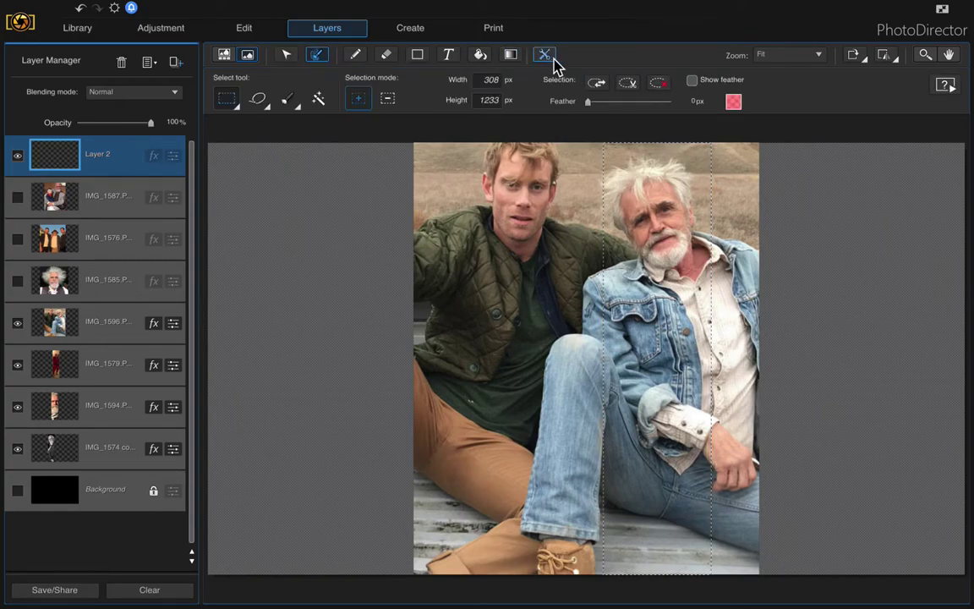
click(596, 83)
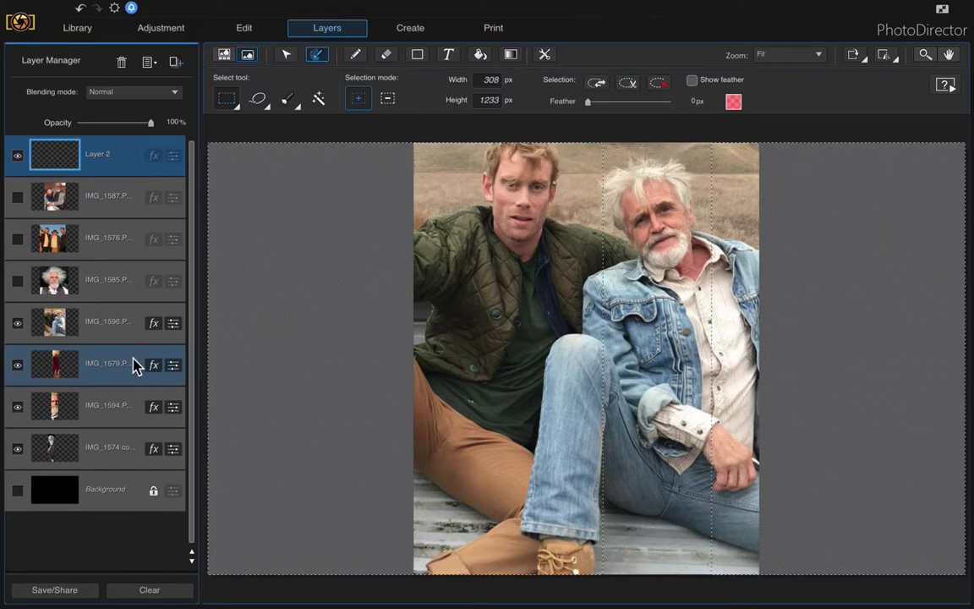
click(119, 332)
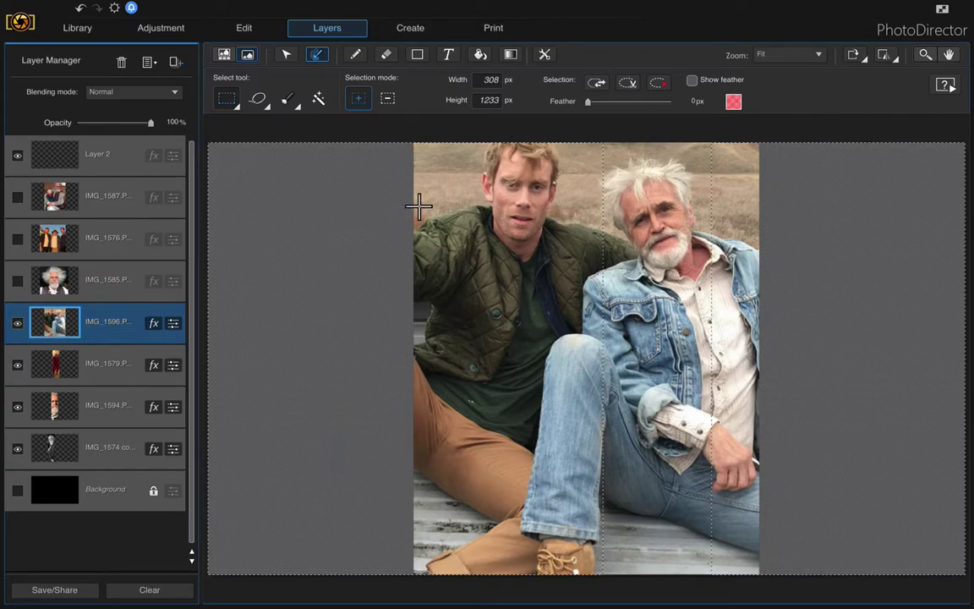
click(630, 82)
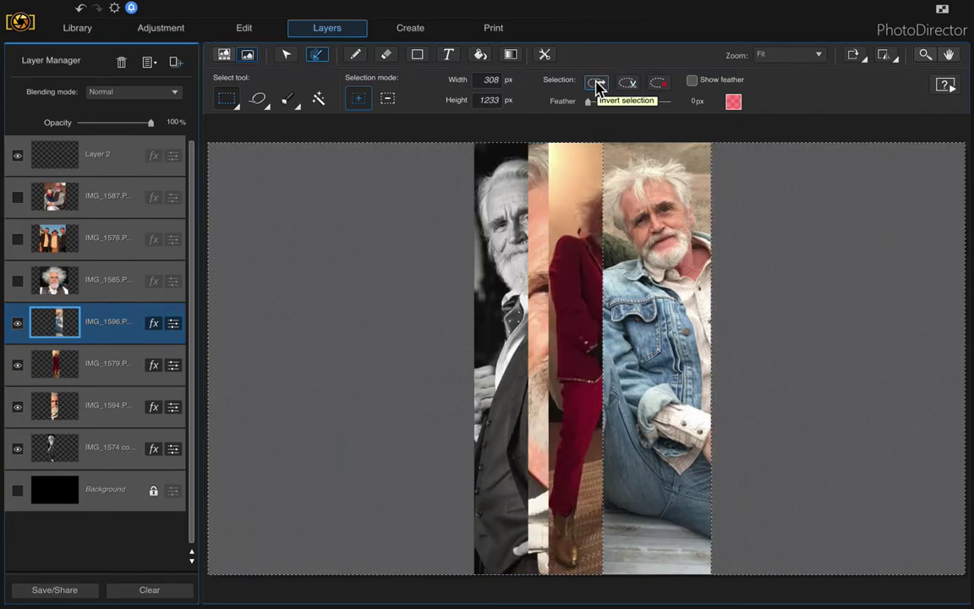
click(597, 85)
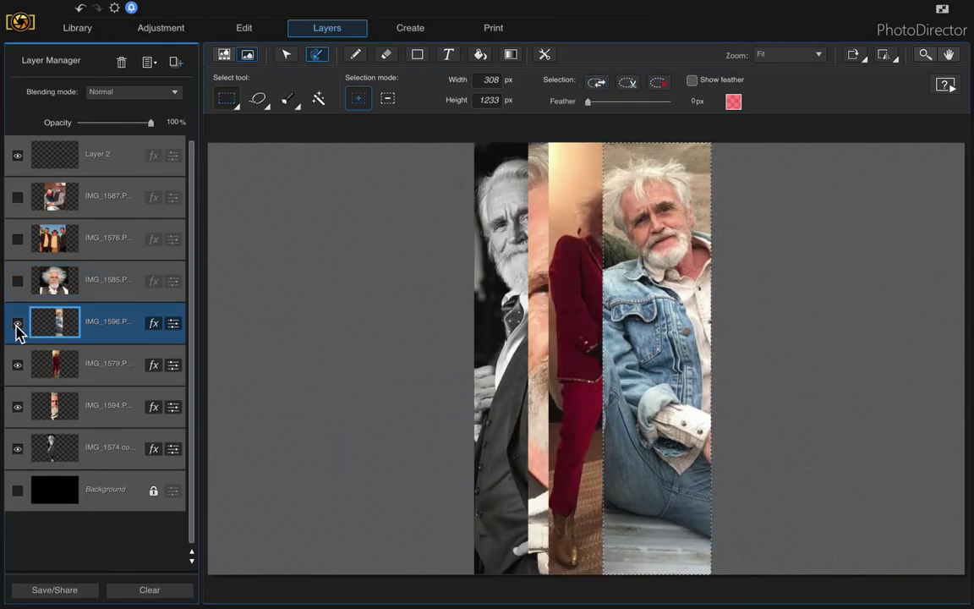
click(120, 159)
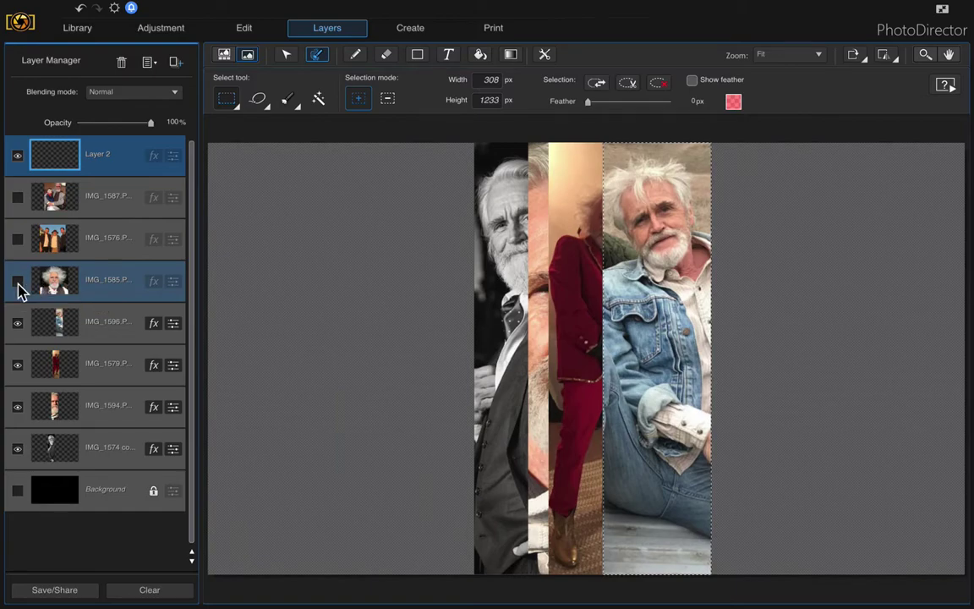
Show IMG_1585 and shift the strip selection left over the wild-haired man's face
click(17, 282)
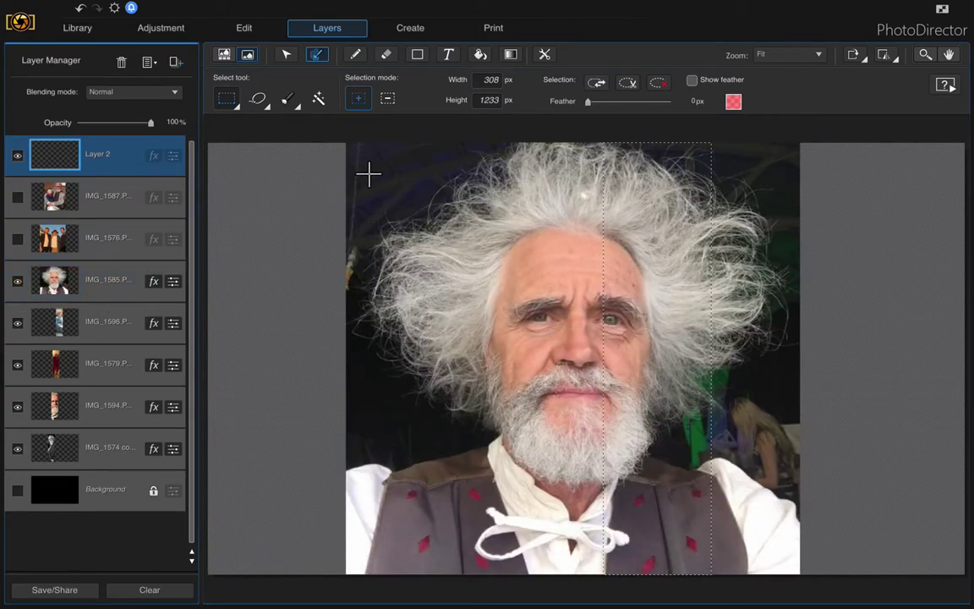
click(286, 58)
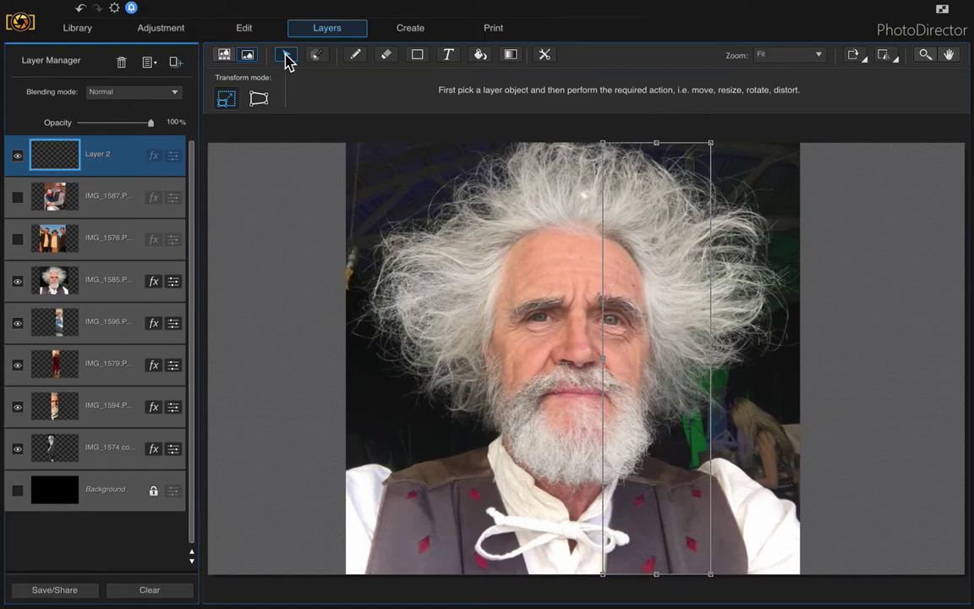
key(Left)
key(Left)
key(Left)
key(Left)
key(Left)
key(Left)
key(Left)
key(Left)
key(Left)
key(Left)
key(Left)
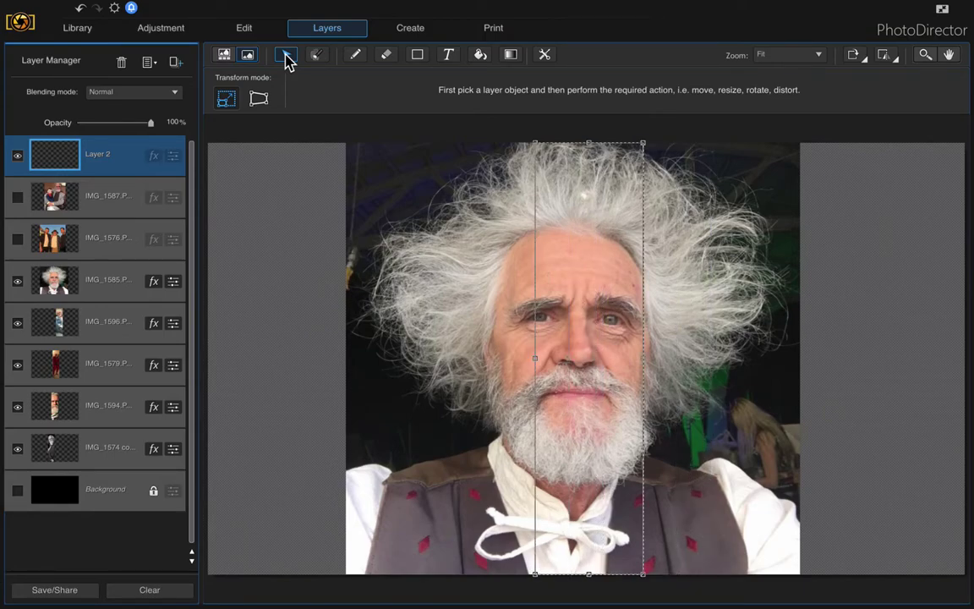
key(Left)
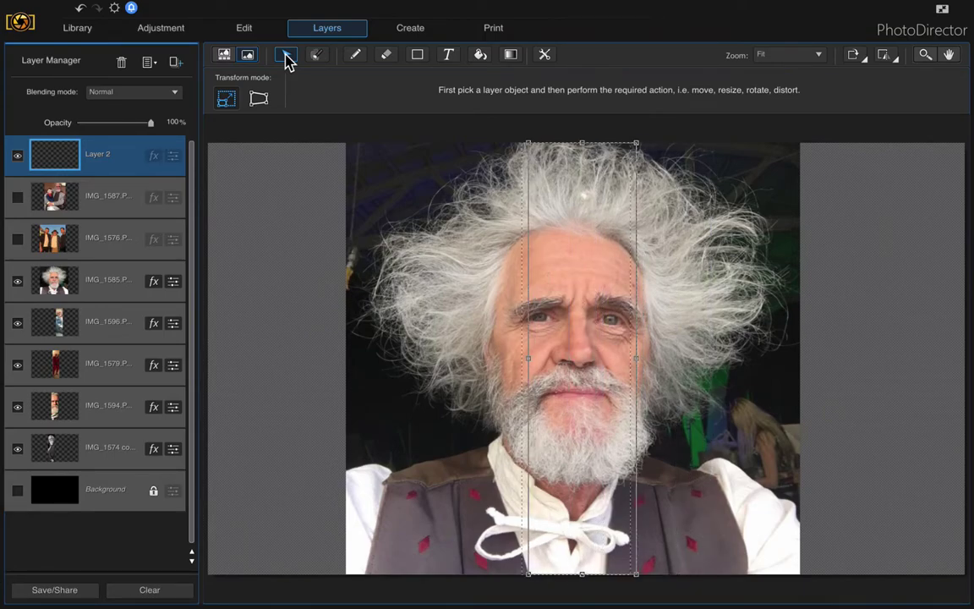
key(Left)
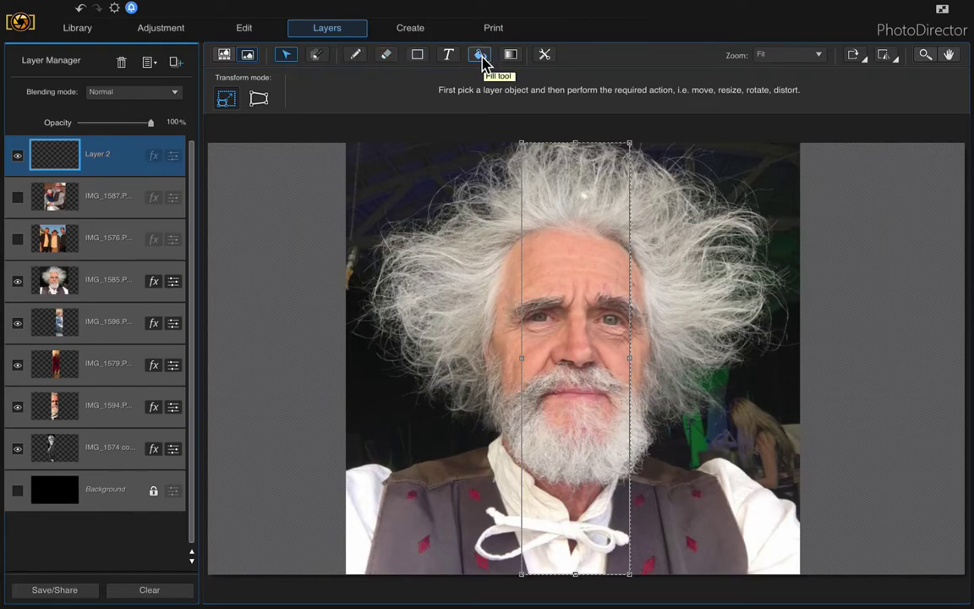
Delete IMG_1585 outside the central strip, keeping the wild-haired bearded man
click(318, 57)
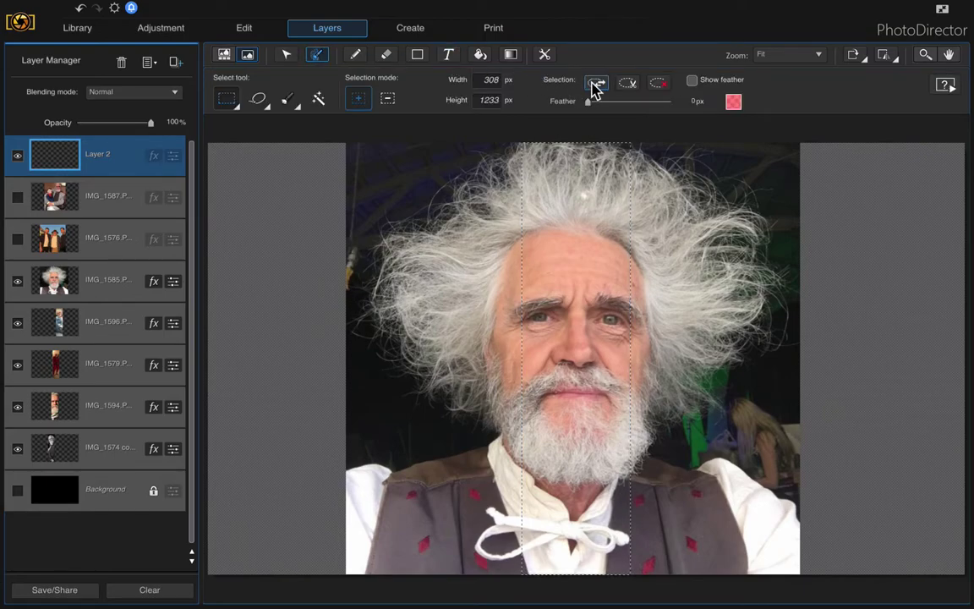
click(119, 269)
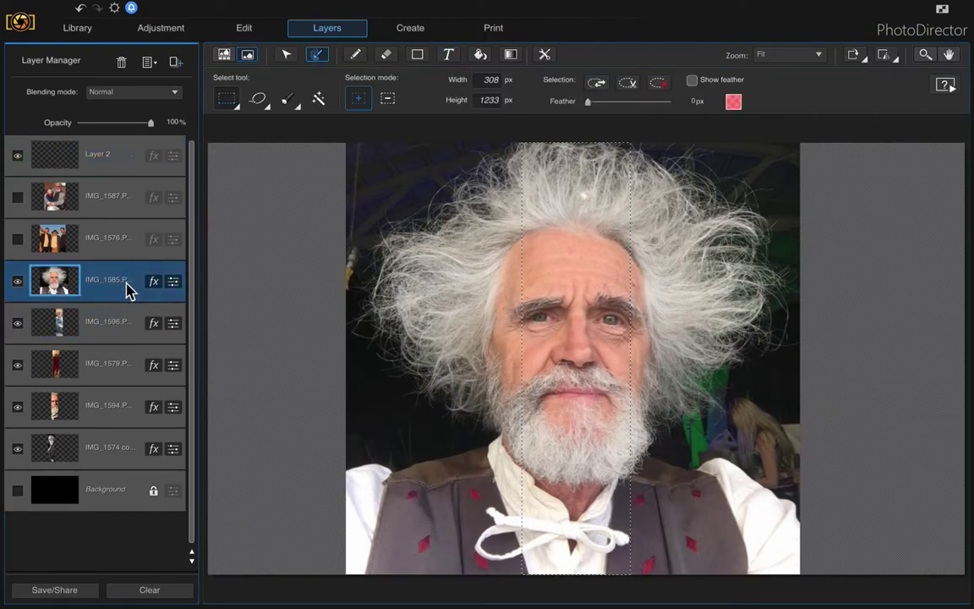
click(597, 85)
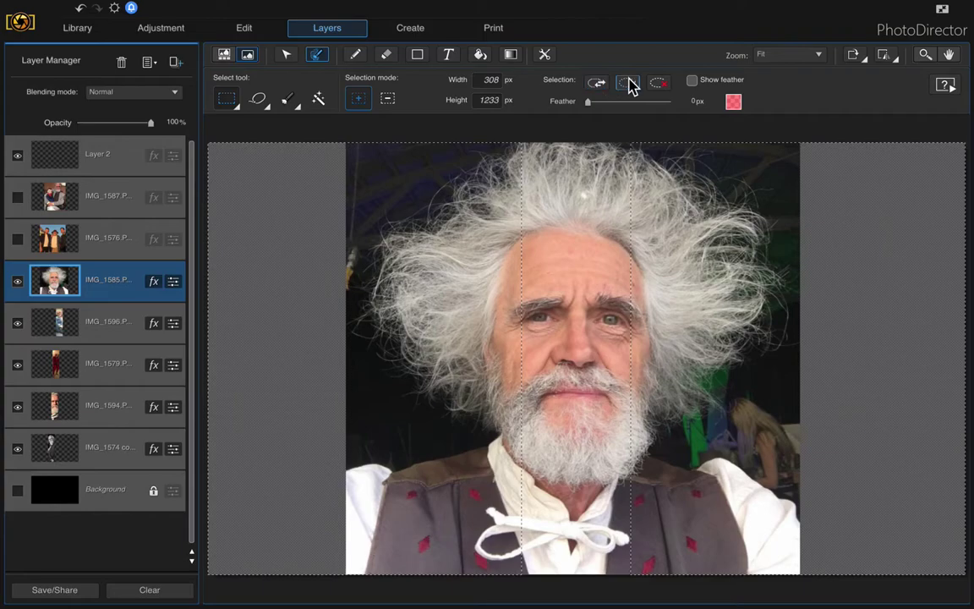
click(629, 85)
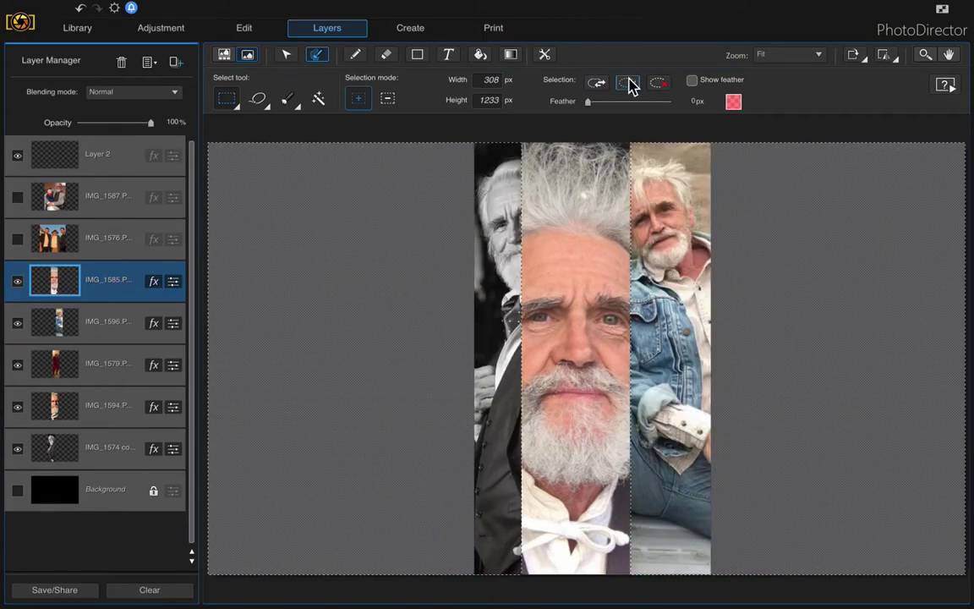
click(597, 85)
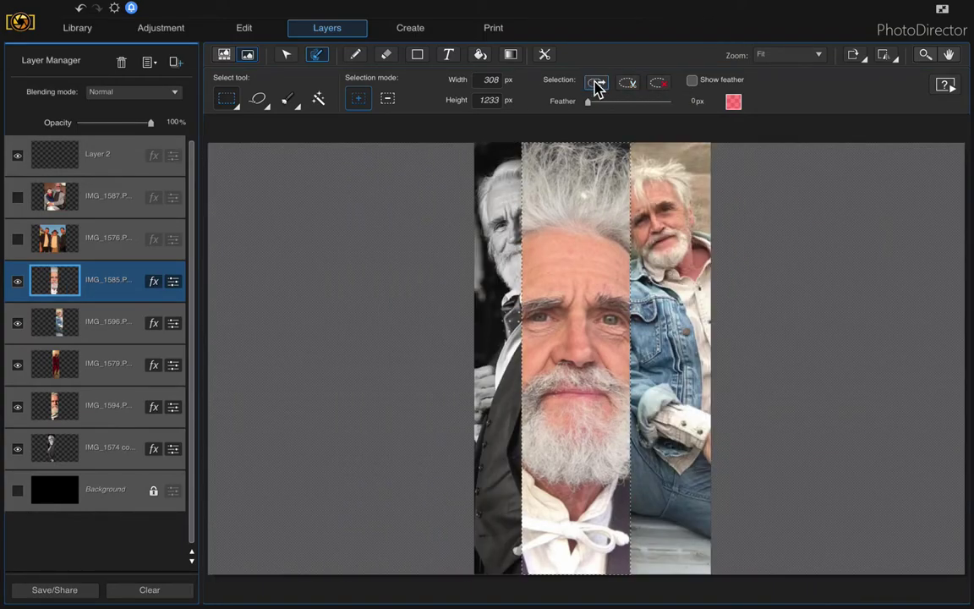
click(120, 160)
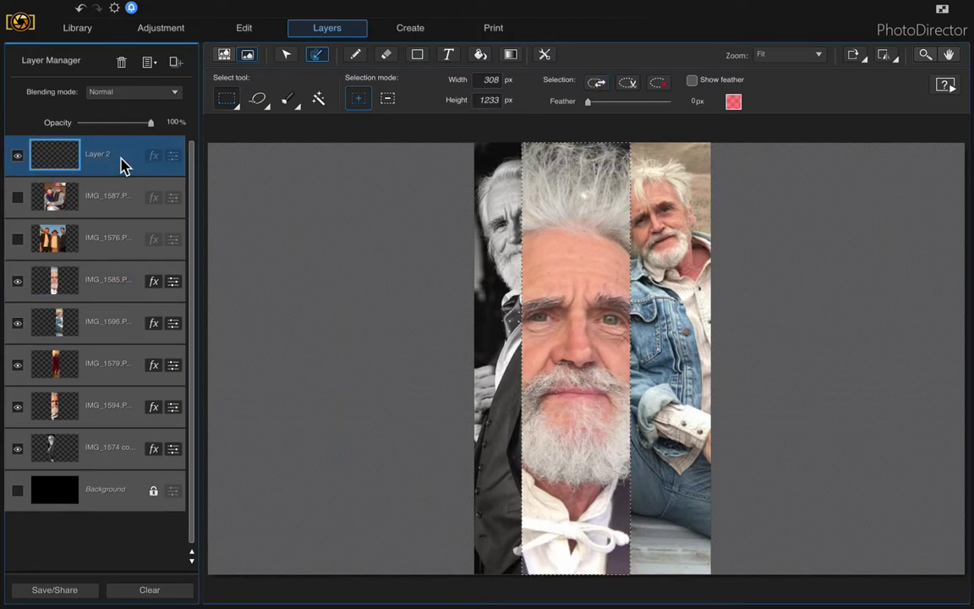
Show IMG_1576 and delete everything outside the strip, keeping the bearded man in the brown hat
click(18, 241)
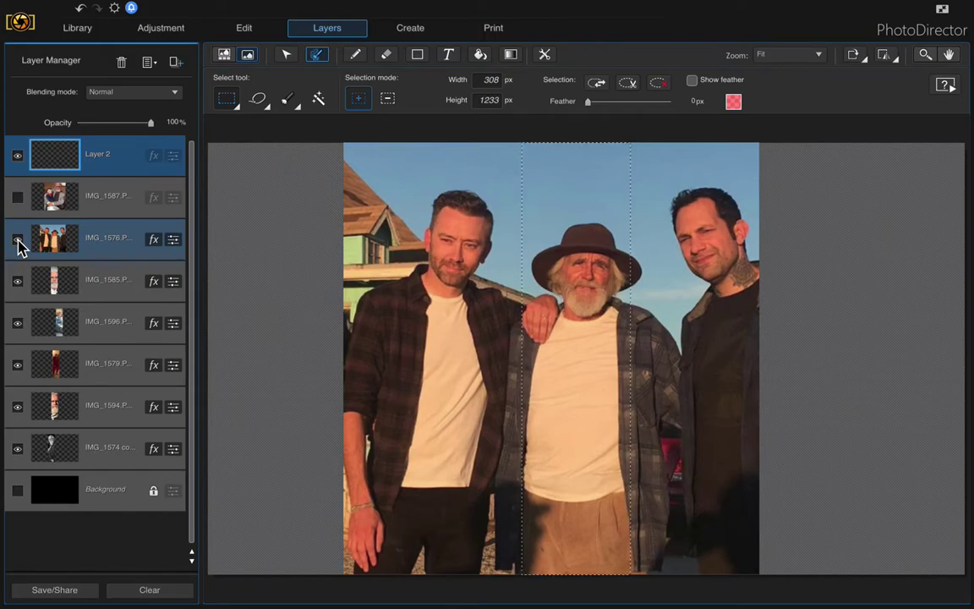
click(108, 243)
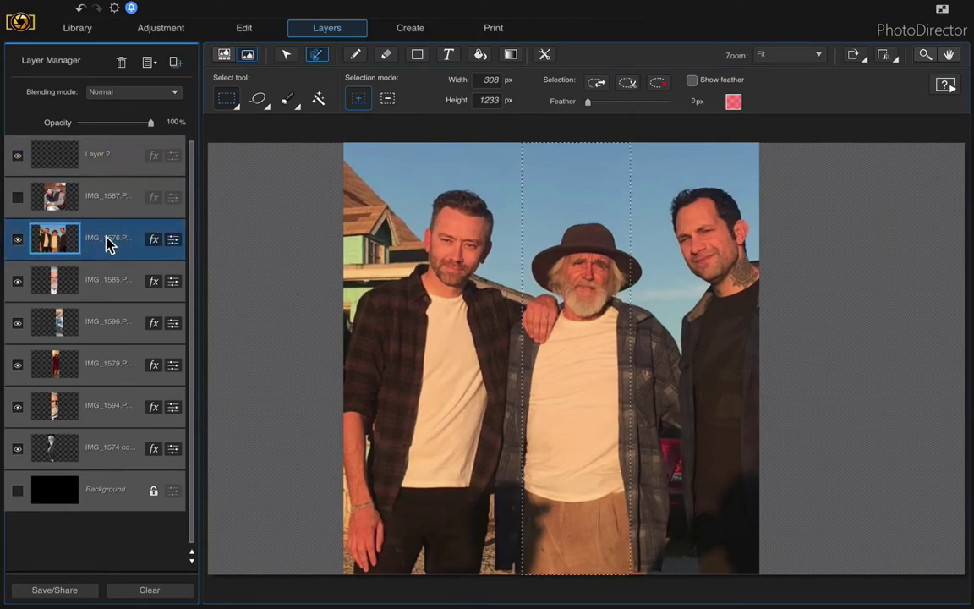
click(596, 83)
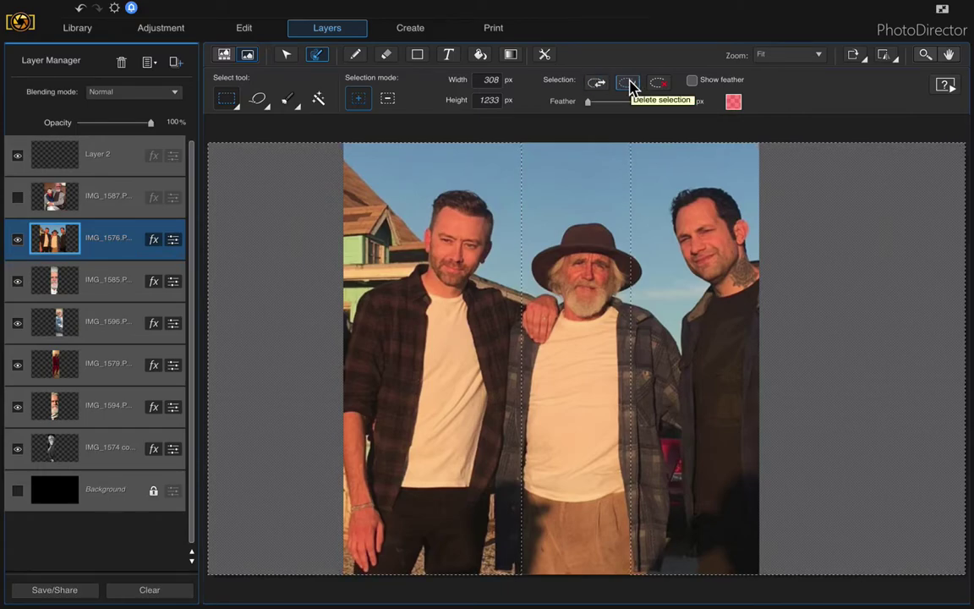
click(629, 84)
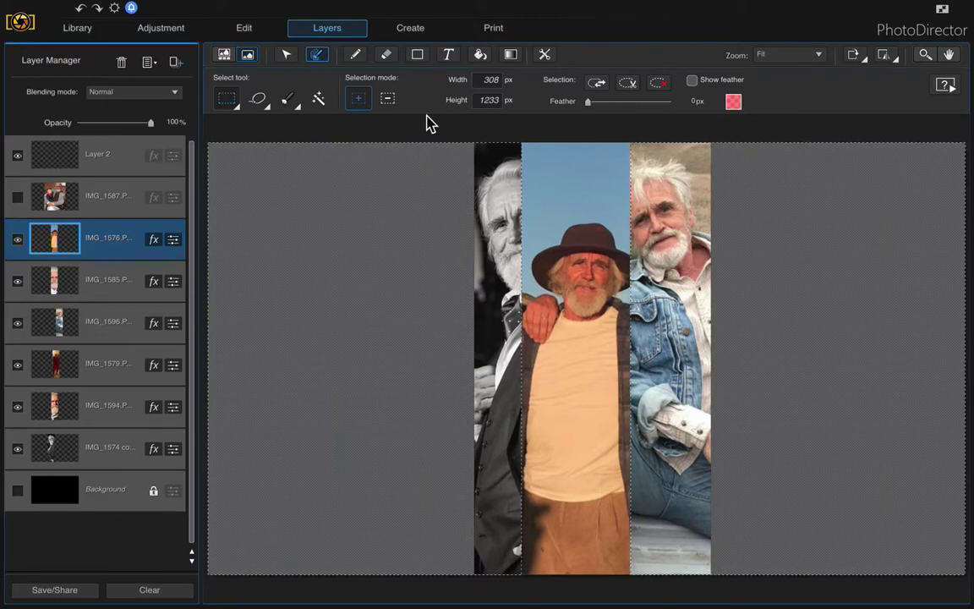
click(595, 82)
click(119, 164)
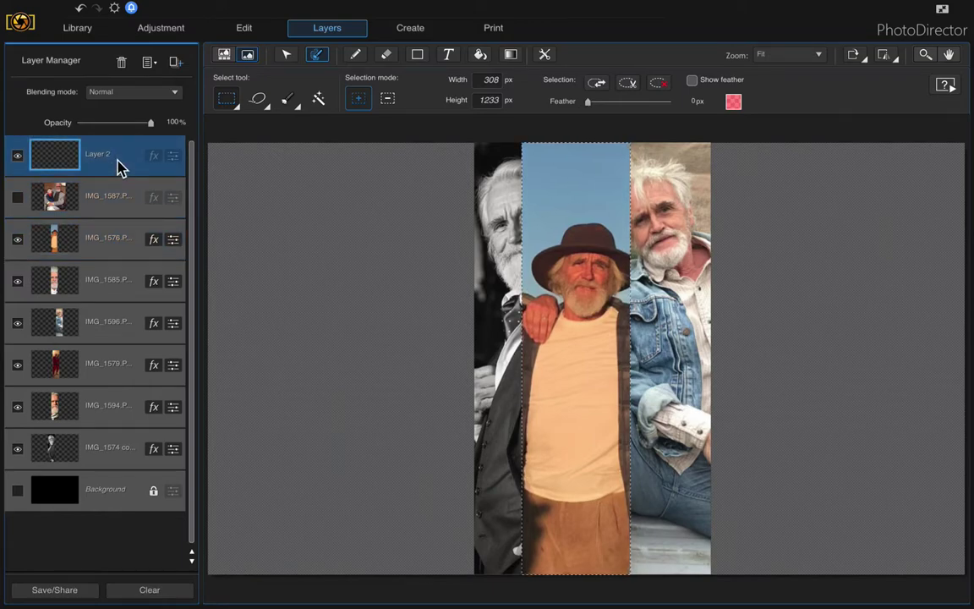
Show IMG_1587 and move the strip selection right over the bearded man with glasses
click(20, 201)
click(117, 203)
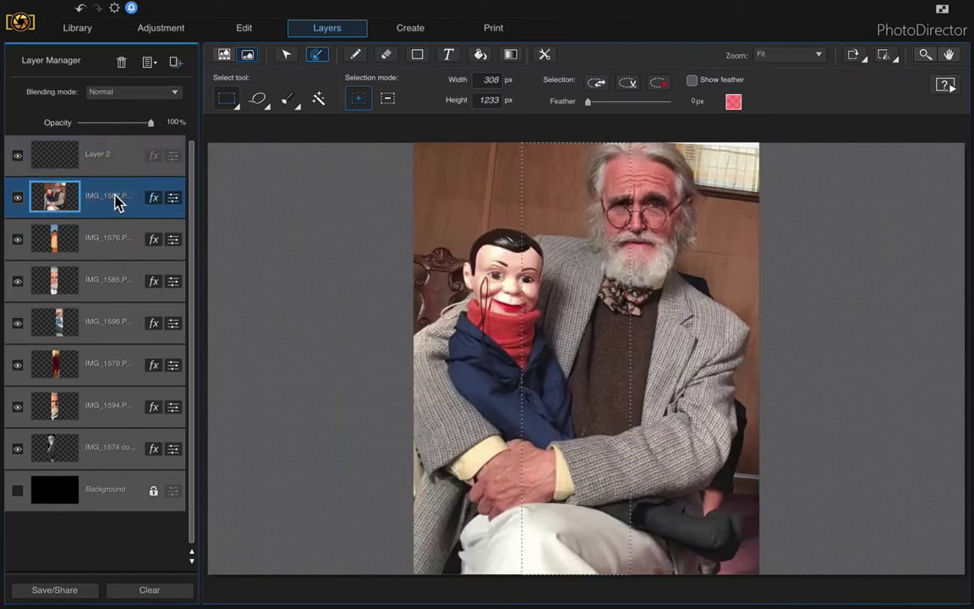
click(116, 157)
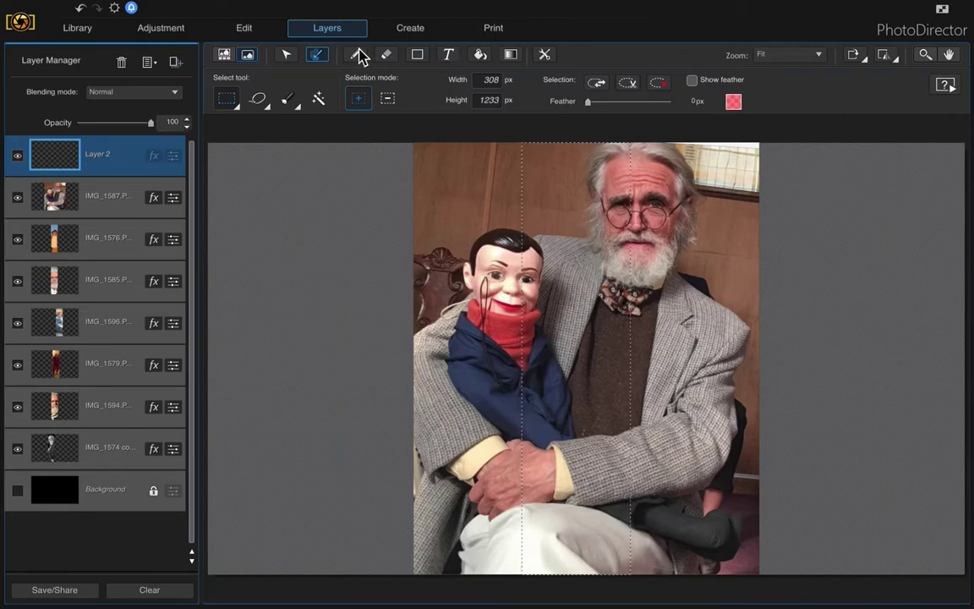
click(288, 56)
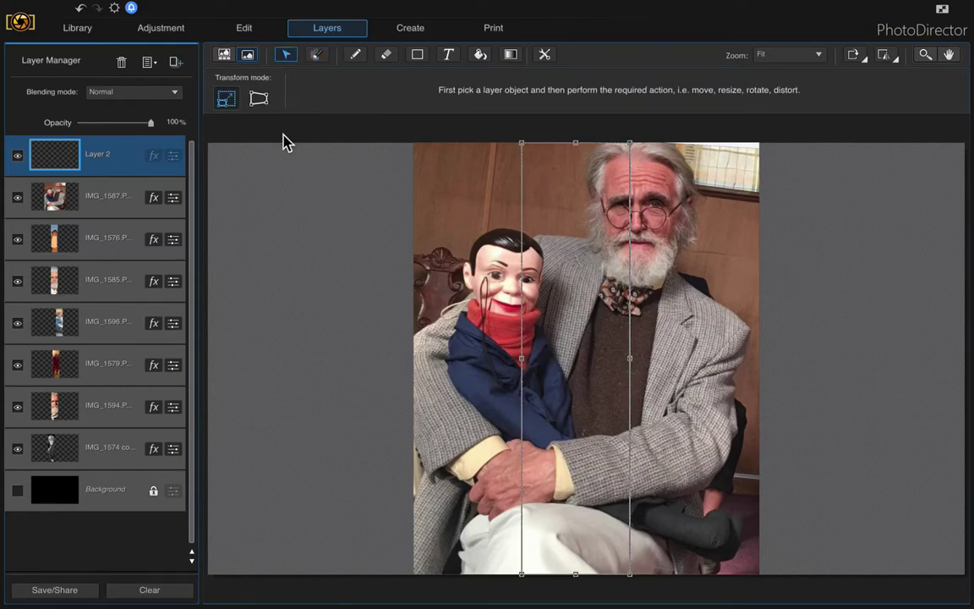
key(Right)
key(Right)
key(Right)
key(Right)
key(Right)
key(Right)
key(Right)
key(Right)
key(Right)
key(Right)
key(Right)
key(Right)
key(Right)
key(Right)
key(Right)
key(Right)
key(Right)
key(Right)
key(Right)
key(Right)
key(Right)
key(Right)
key(Right)
key(Right)
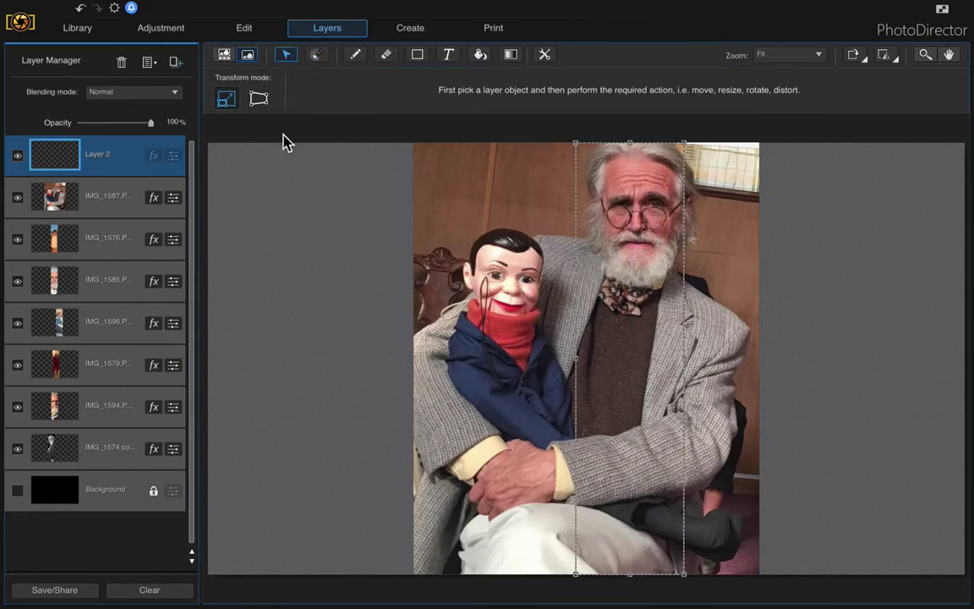
key(Right)
key(Right)
key(Right)
key(Right)
key(Right)
key(Right)
key(Right)
key(Right)
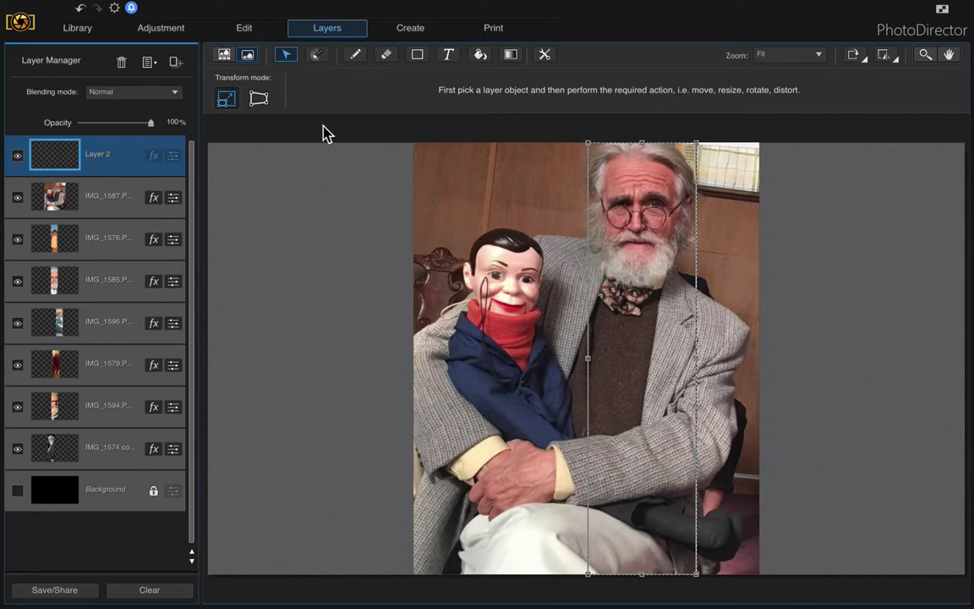
Delete IMG_1587 outside the strip, leaving the bespectacled man in a tweed jacket
click(111, 203)
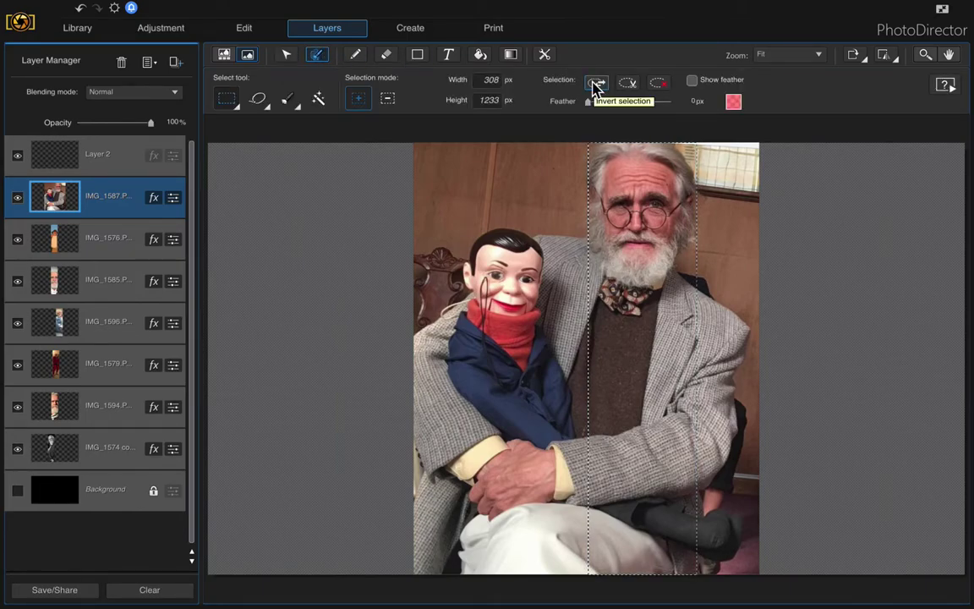
click(596, 85)
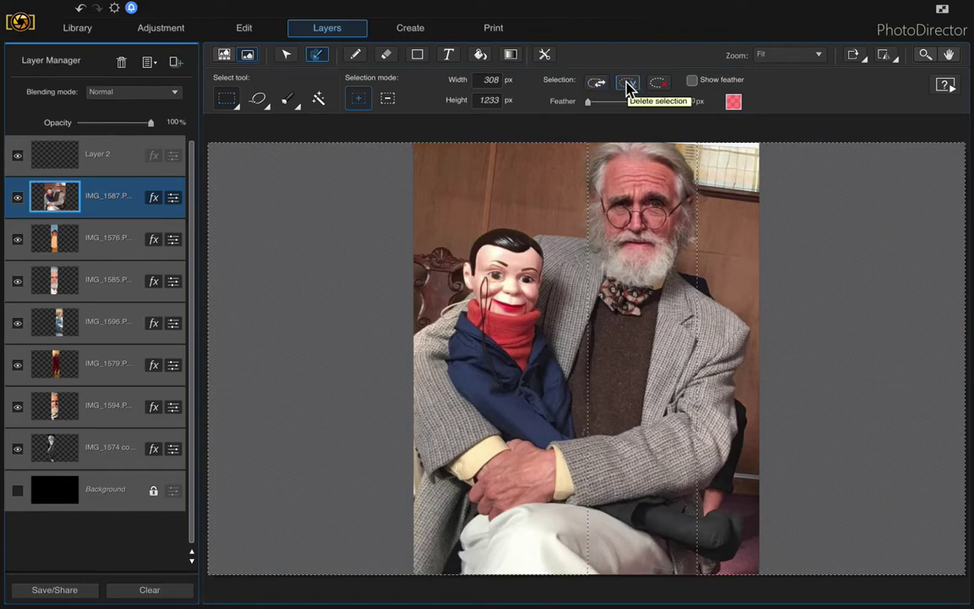
click(628, 86)
click(119, 448)
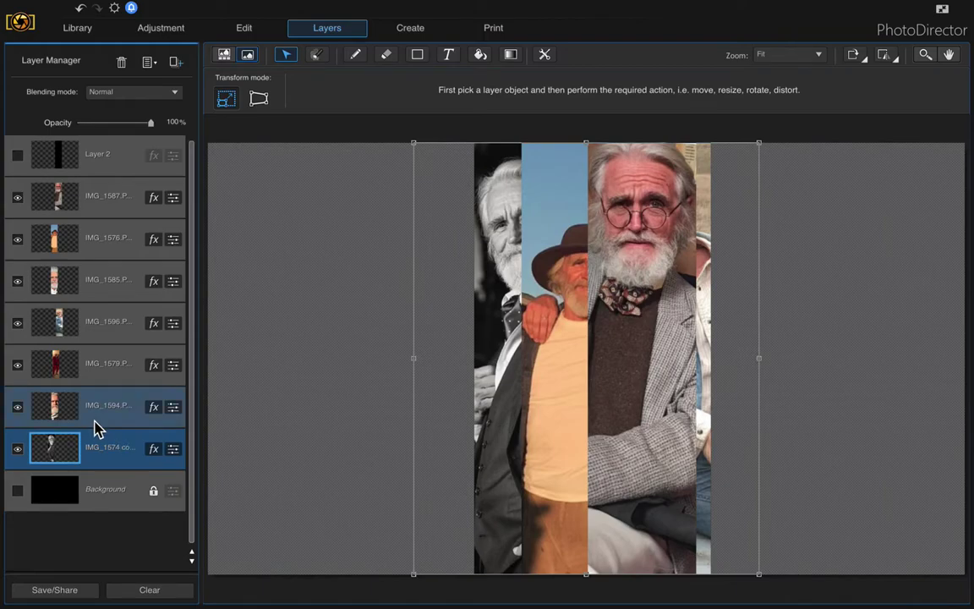
Hide the IMG_1587, IMG_1576, IMG_1585, IMG_1596, IMG_1579 and IMG_1594 strip layers
click(19, 199)
click(17, 239)
click(17, 281)
click(17, 323)
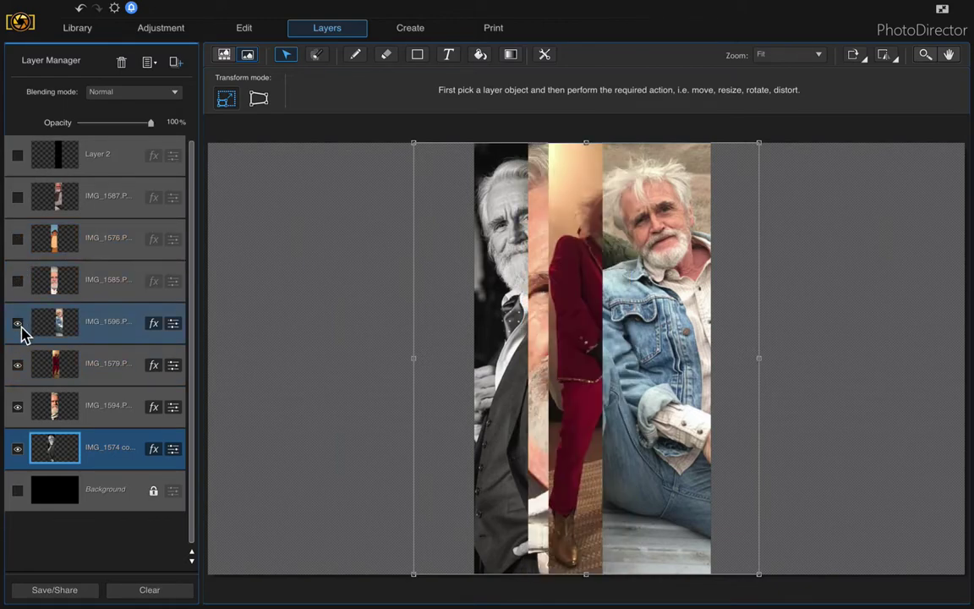
click(16, 365)
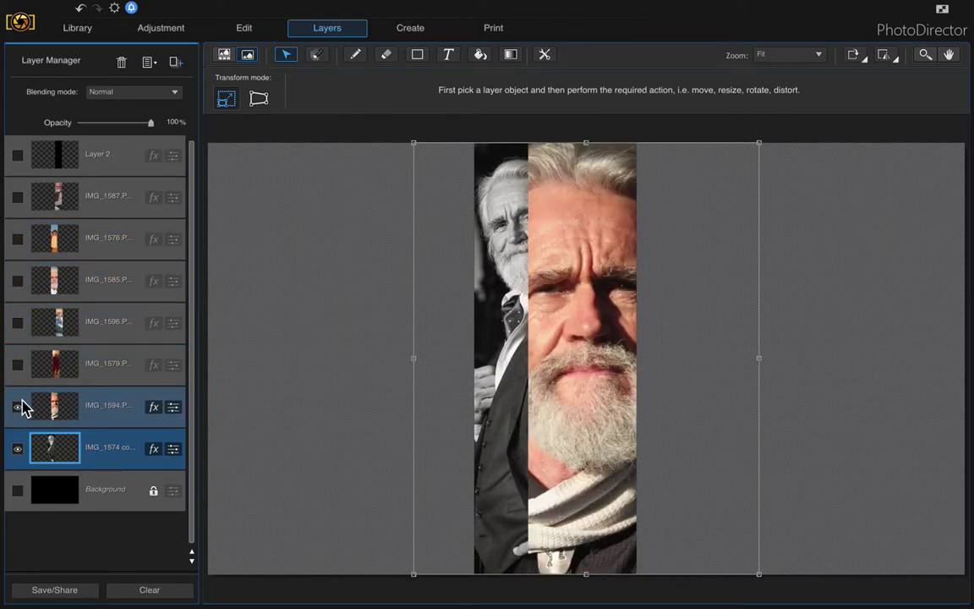
click(18, 408)
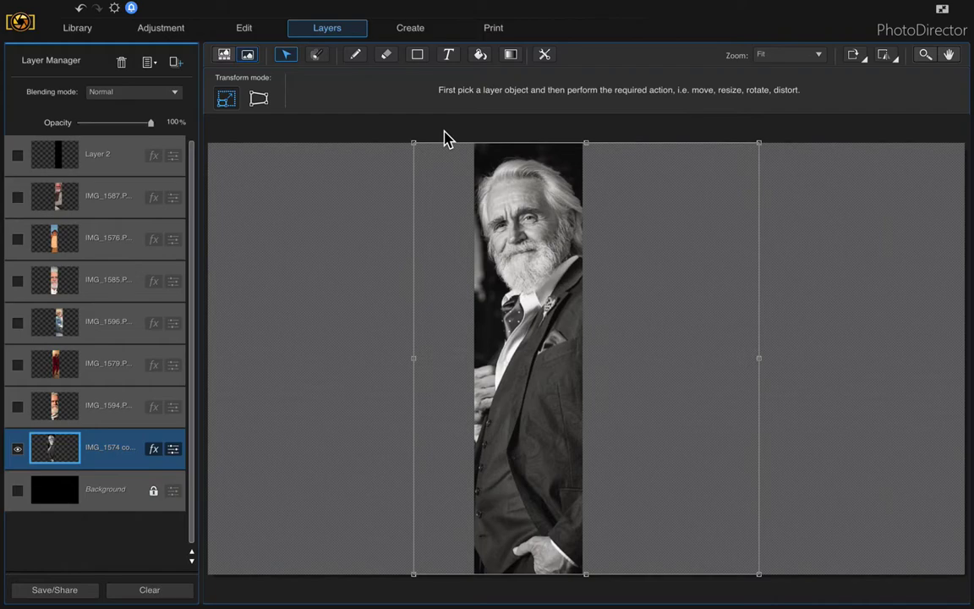
Push the black-and-white strip to the canvas's left edge
key(Left)
key(Left)
key(Left)
key(Left)
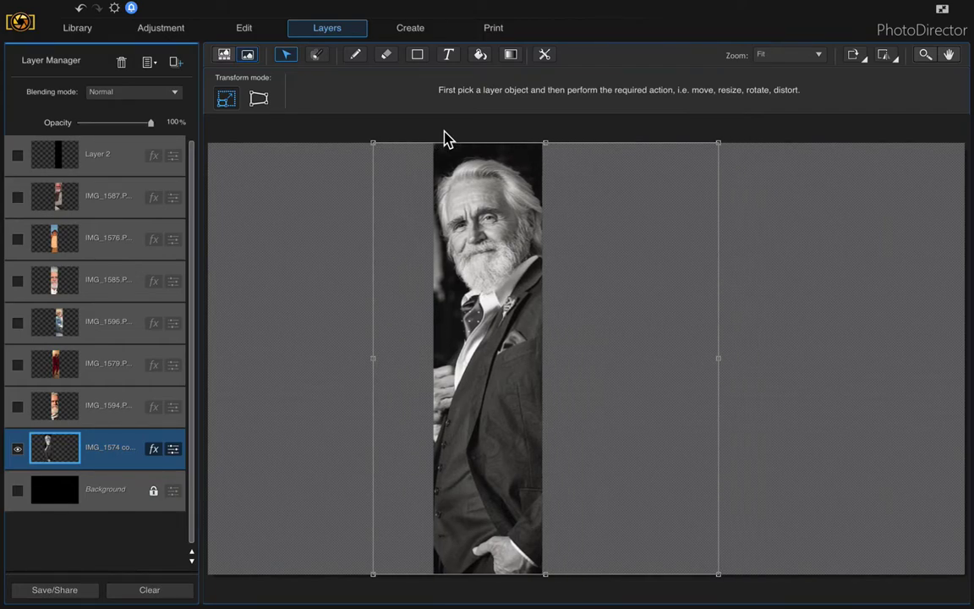
key(Left)
key(Left)
key(Left)
key(Left)
key(Left)
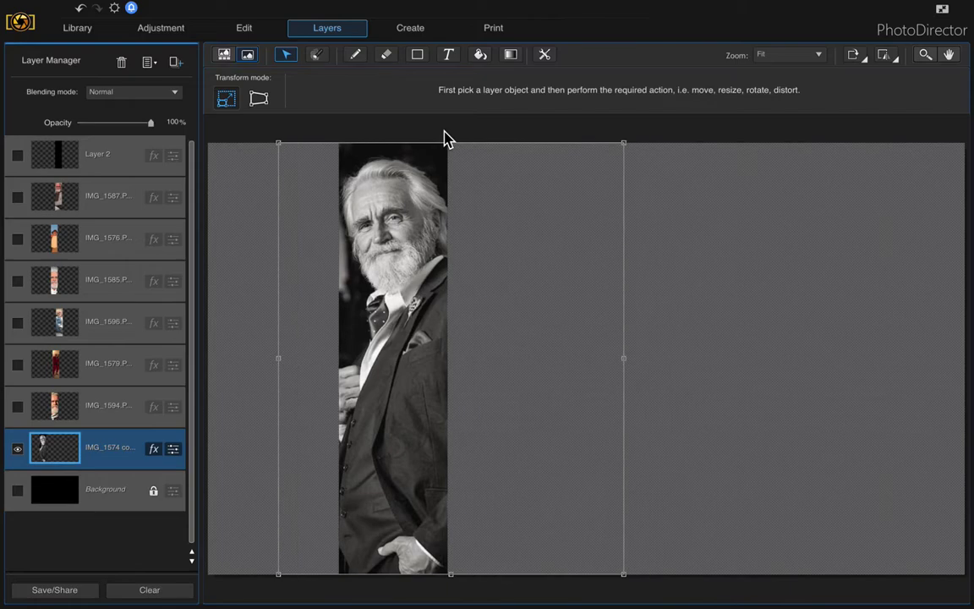
key(Left)
key(Left)
key(Left)
key(Left)
key(Left)
key(Left)
key(Left)
key(Left)
key(Left)
key(Left)
key(Left)
key(Left)
key(Left)
key(Left)
key(Left)
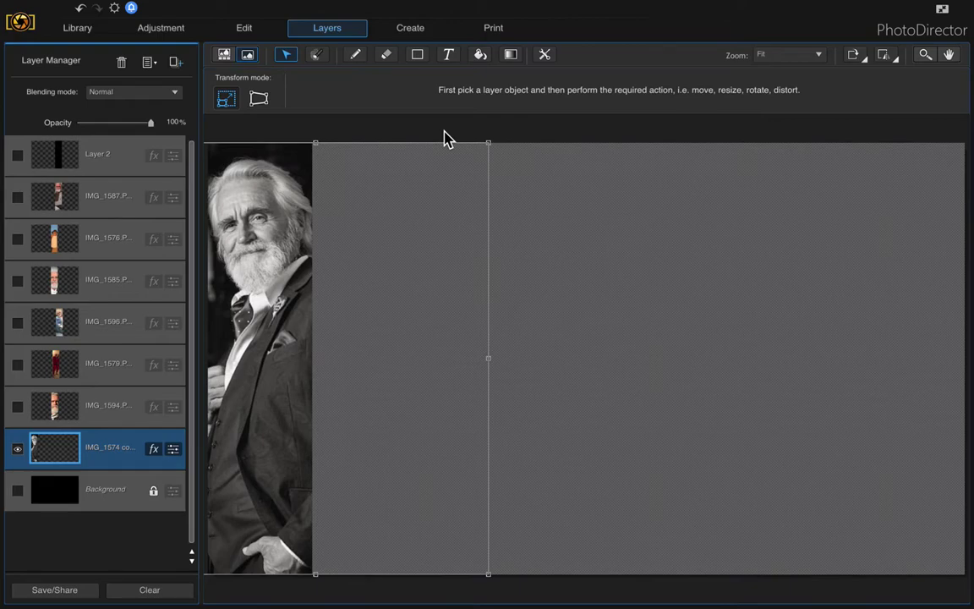
Show IMG_1594 again and slide the close-up strip flush against the first portrait
click(88, 412)
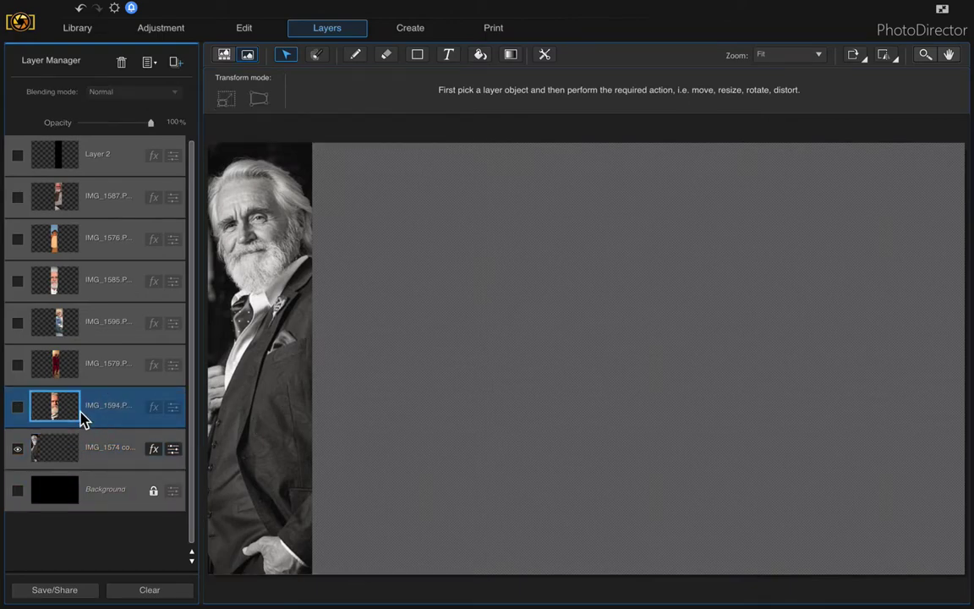
click(18, 409)
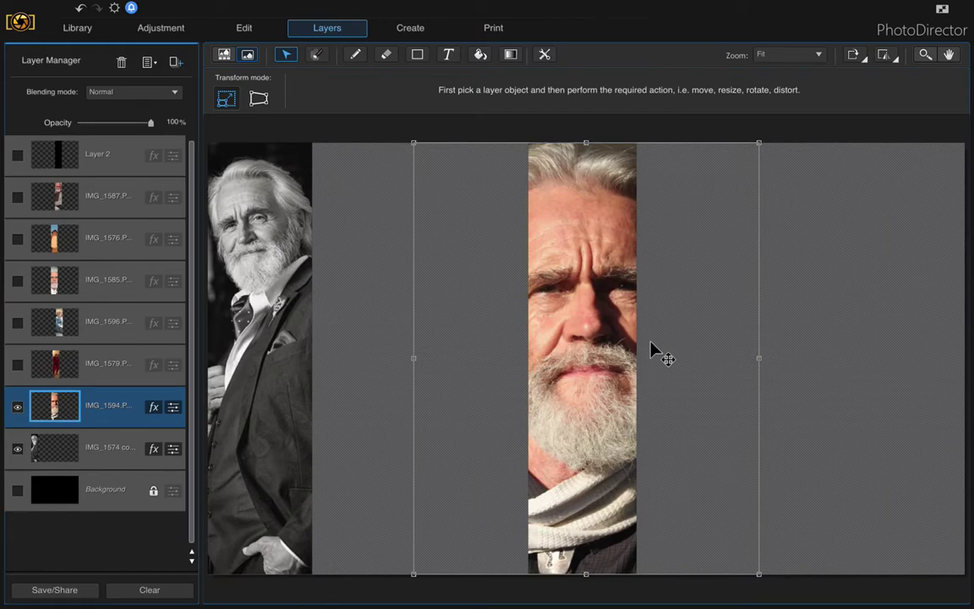
key(Left)
key(Left)
key(Left)
key(Left)
key(Left)
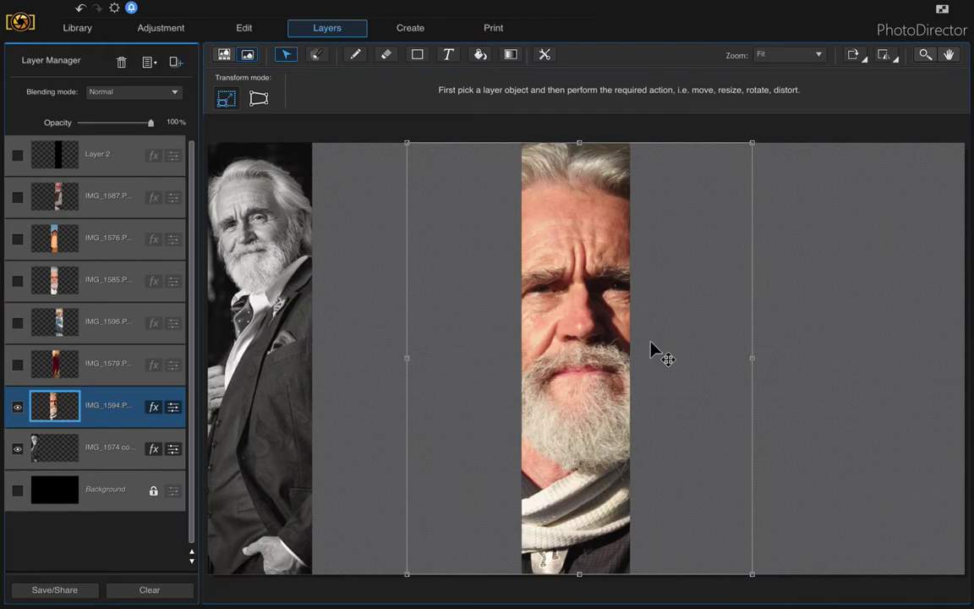
key(Left)
key(Left)
key(Left)
key(Left)
key(Left)
key(Left)
key(Left)
key(Left)
key(Left)
key(Left)
key(Left)
key(Left)
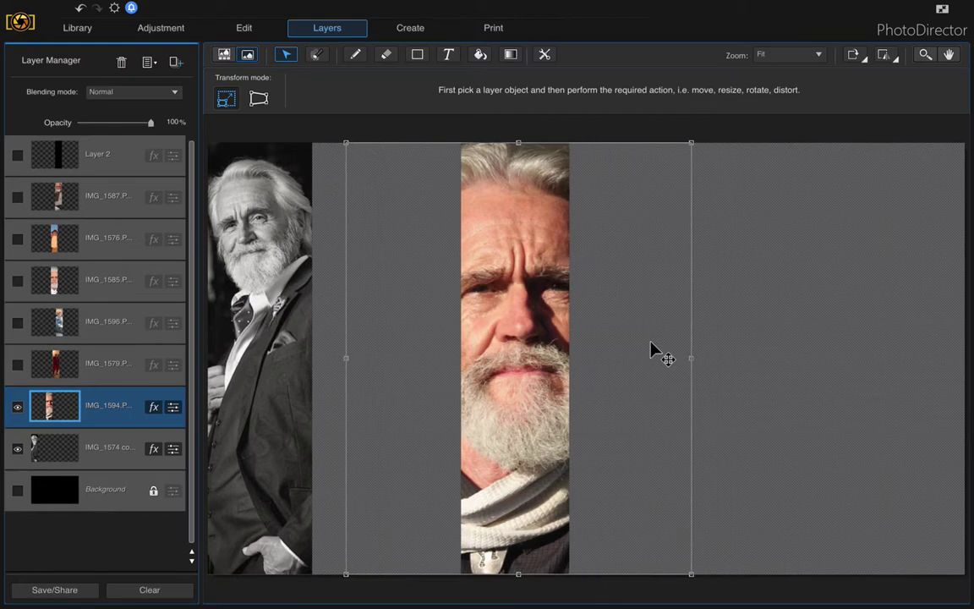
key(Left)
key(Left)
key(Left)
key(Left)
key(Left)
key(Left)
key(Left)
key(Left)
key(Left)
key(Left)
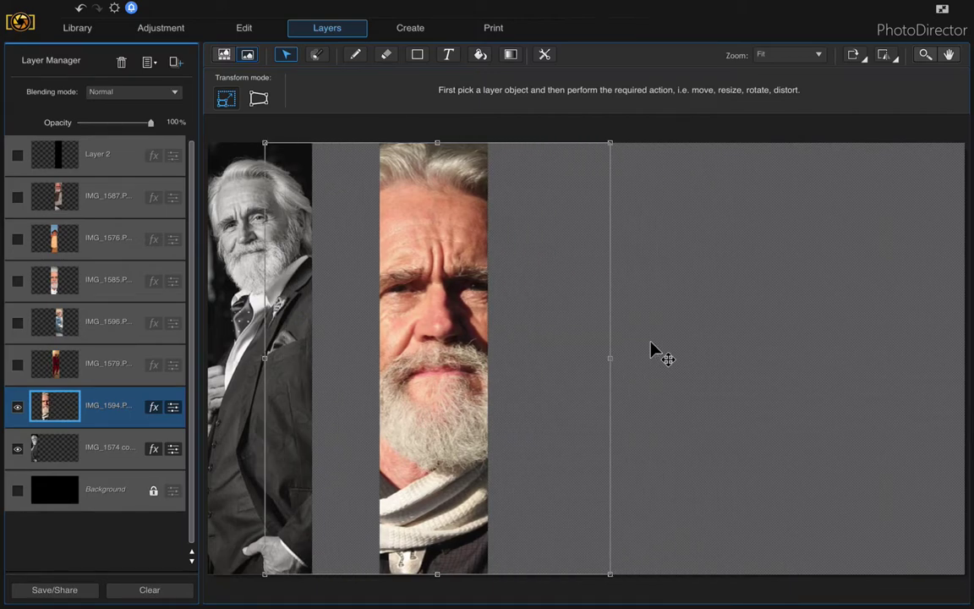
key(Left)
key(Left)
key(Left)
key(Left)
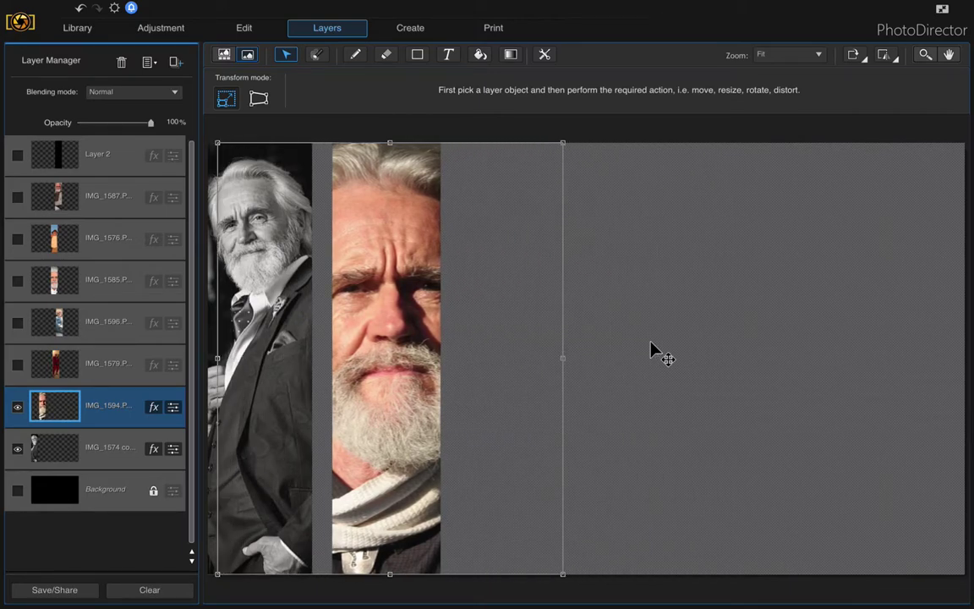
key(Left)
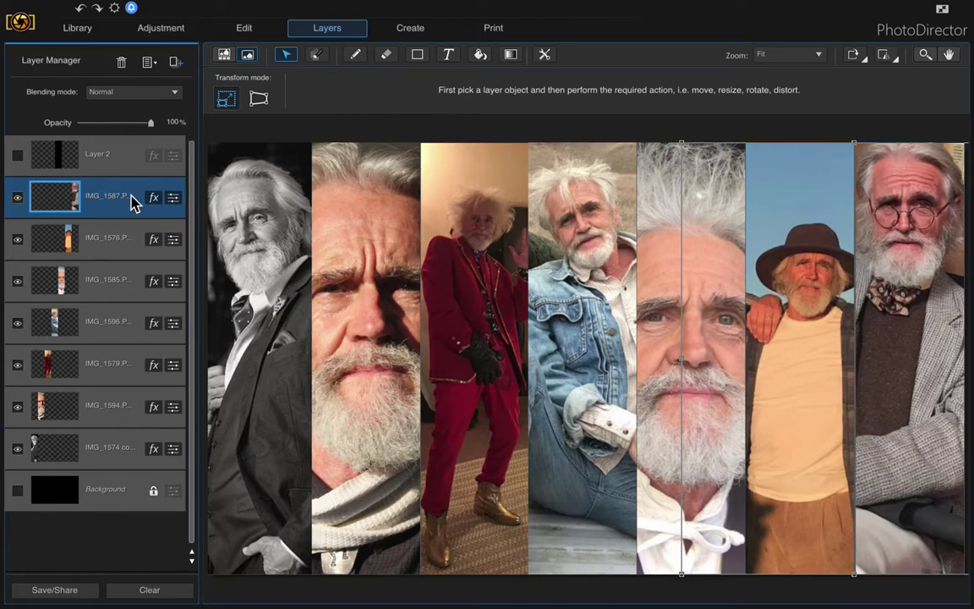
click(177, 64)
Add an empty layer and fill a thin full-height strip black beside the first portrait
click(209, 123)
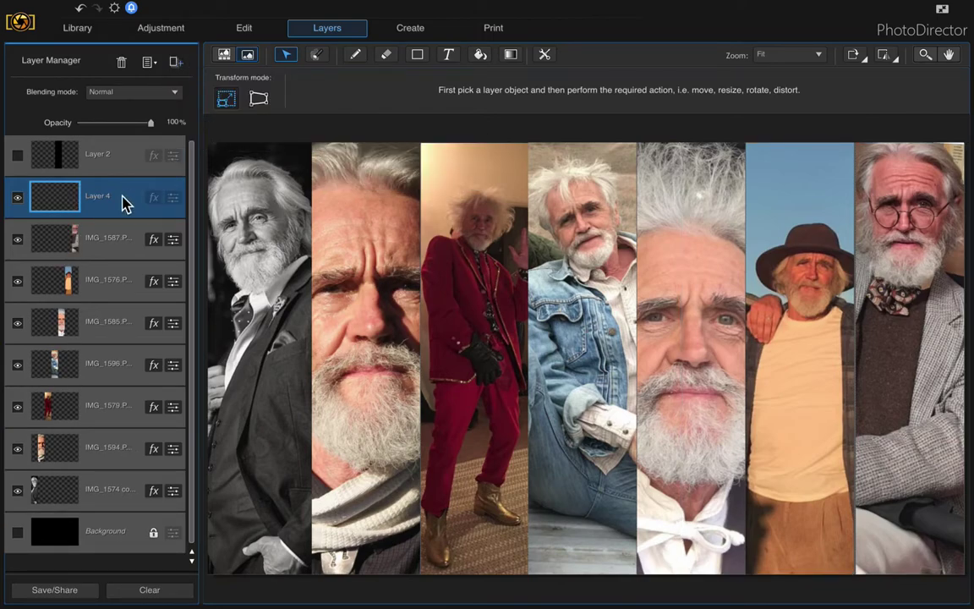
click(317, 56)
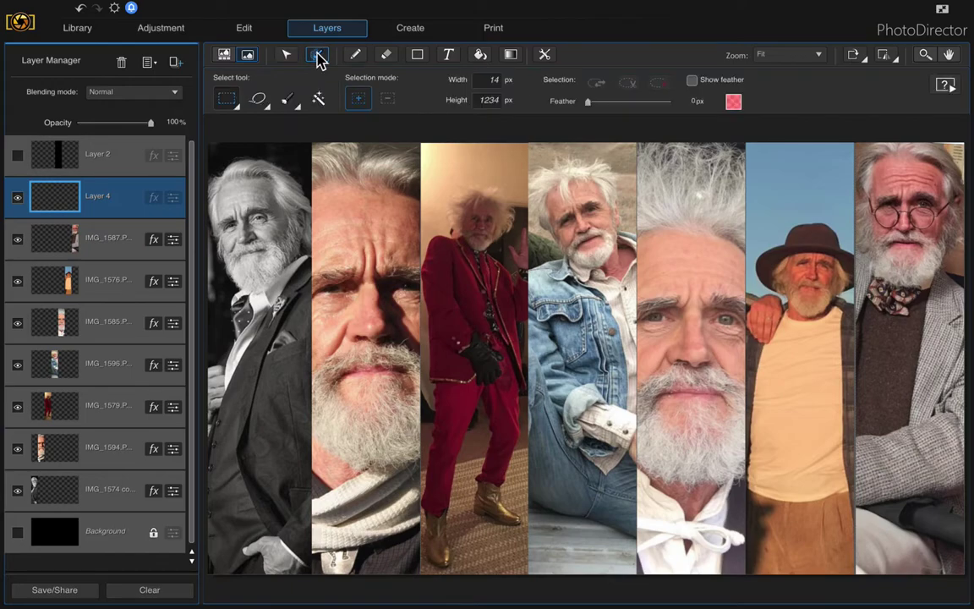
click(227, 100)
drag(309, 142, 312, 583)
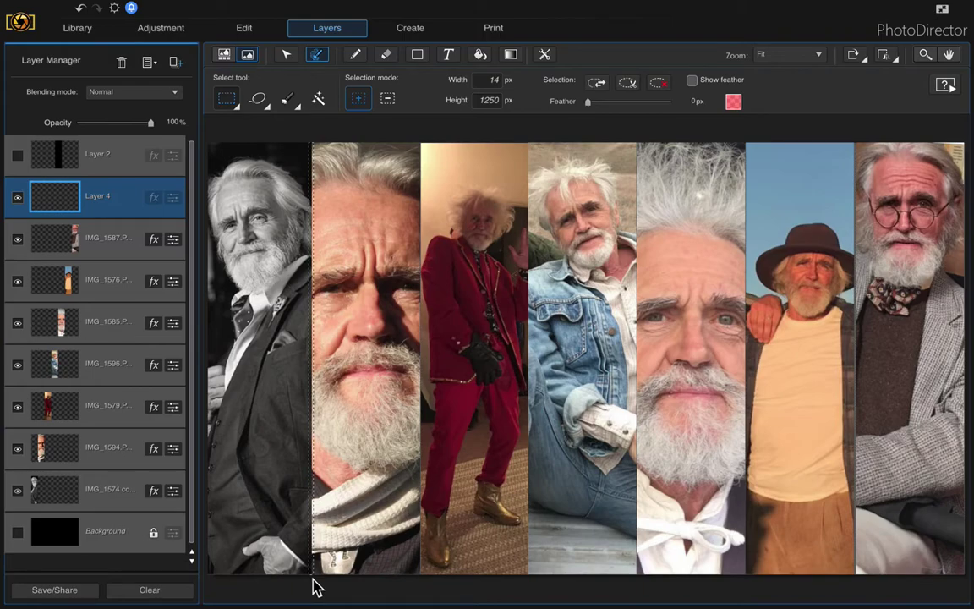
click(480, 56)
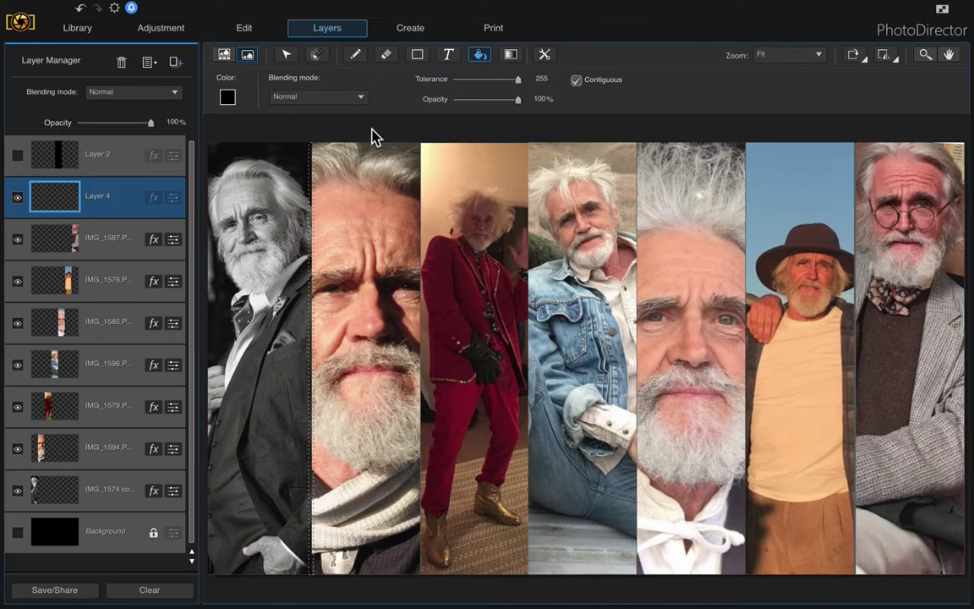
click(311, 188)
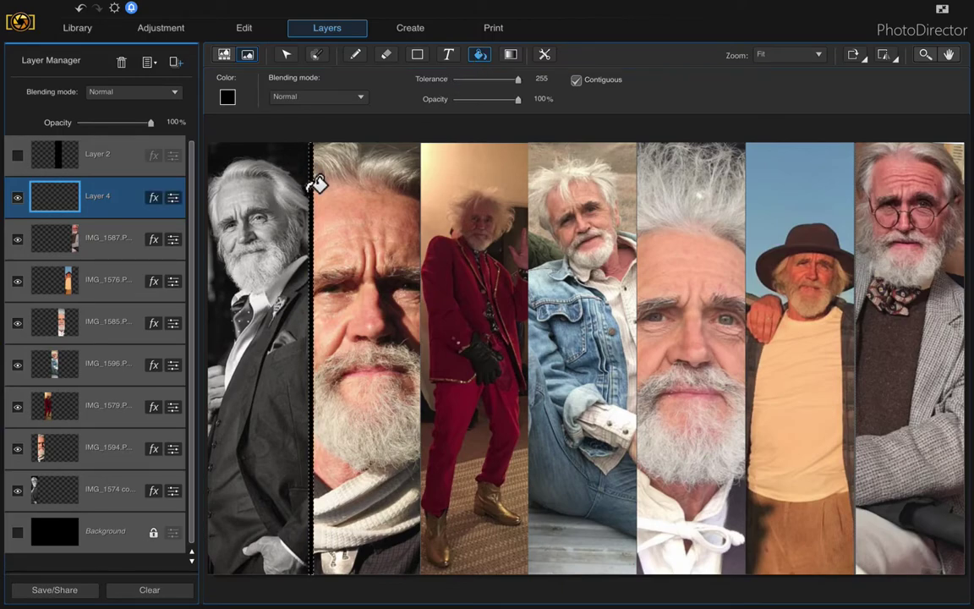
Duplicate the black divider layer and shift the copy right
right_click(115, 210)
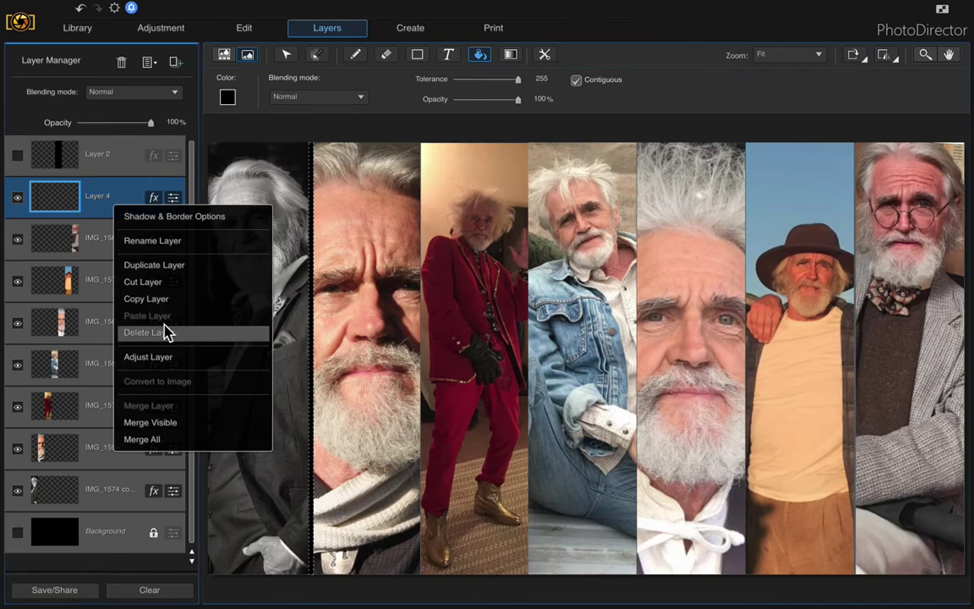
click(168, 265)
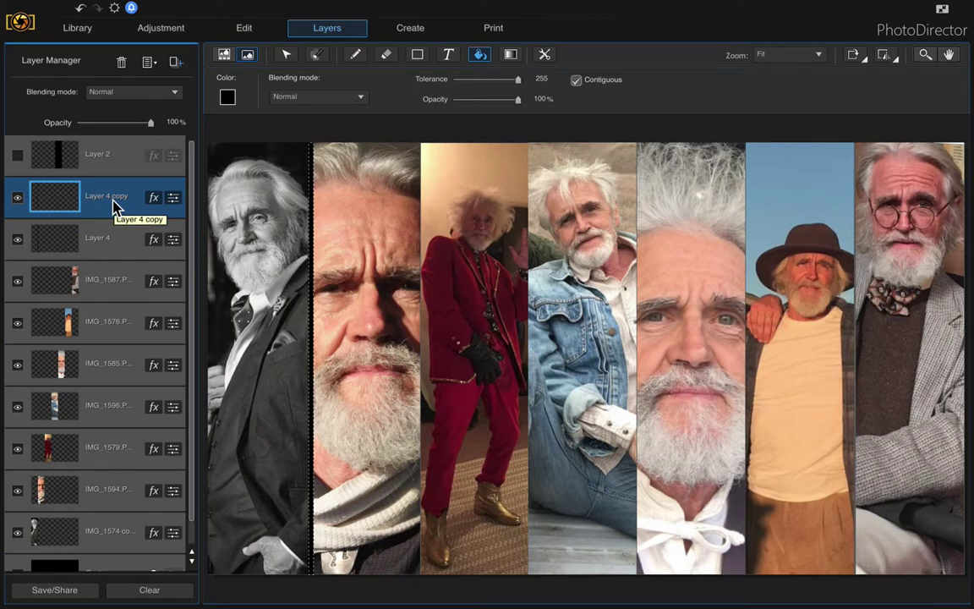
click(288, 56)
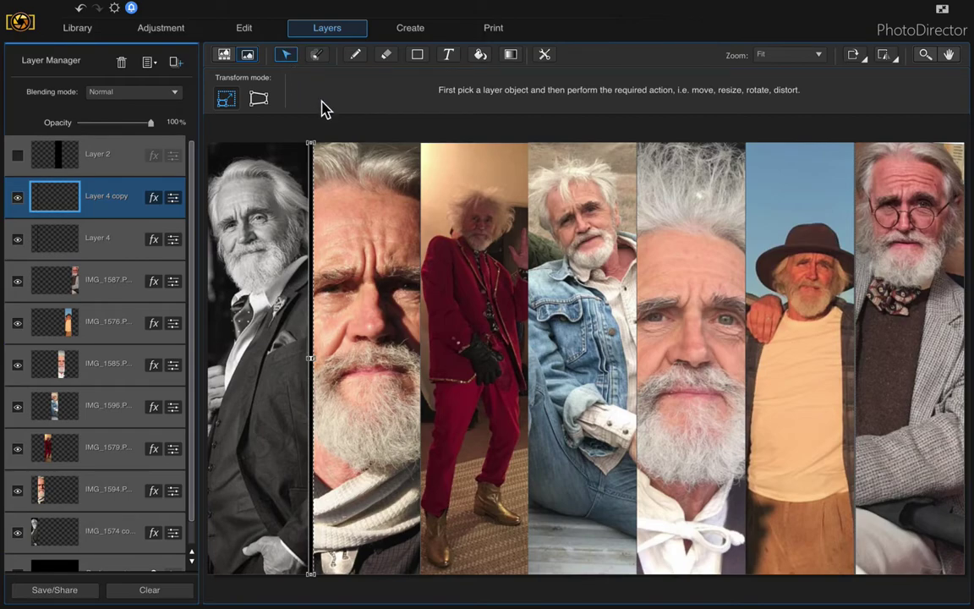
key(Right)
key(Right)
key(Right)
key(Right)
key(Right)
key(Right)
key(Right)
key(Right)
key(Right)
key(Right)
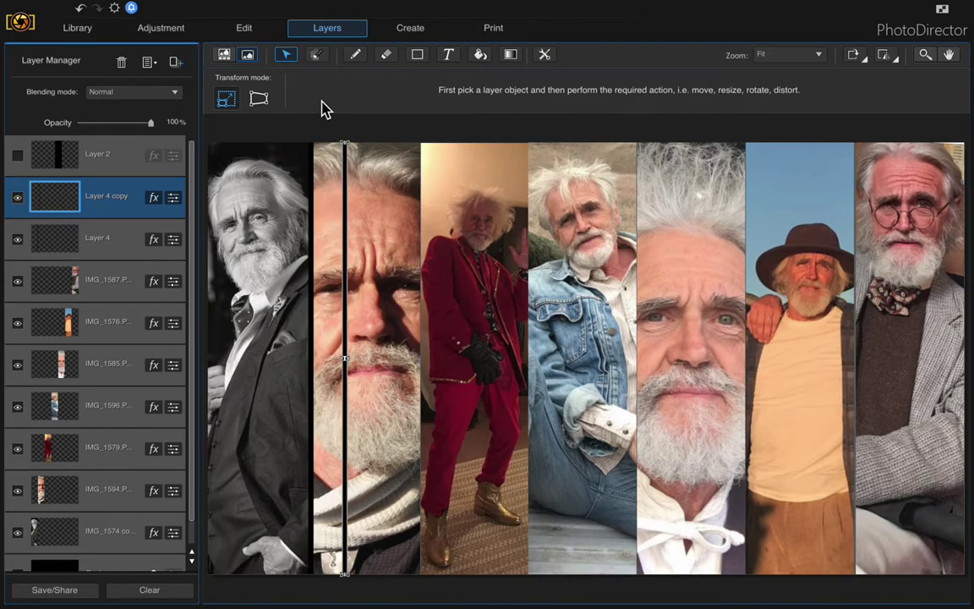
Place the divider copy on its seam and add two more duplicated dividers on the next seams
key(Right)
key(Right)
key(Right)
key(Right)
key(Right)
key(Right)
key(Right)
key(Right)
key(Right)
key(Right)
key(Right)
key(Right)
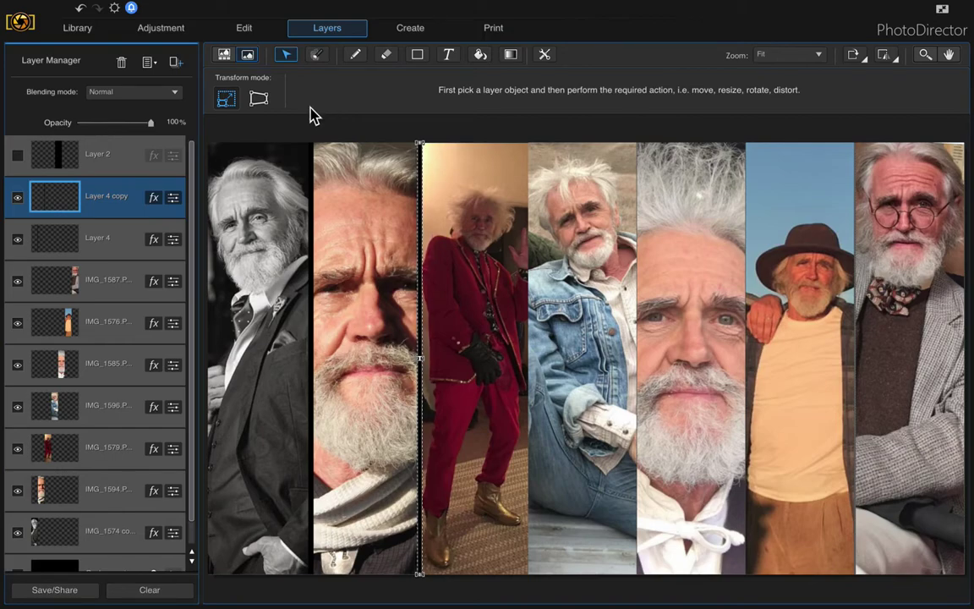
right_click(107, 189)
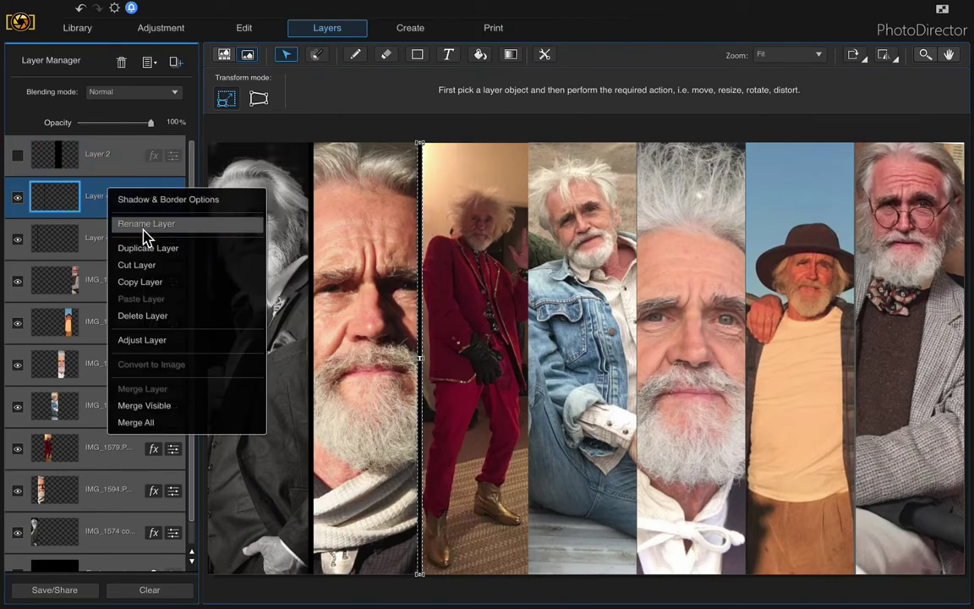
click(153, 254)
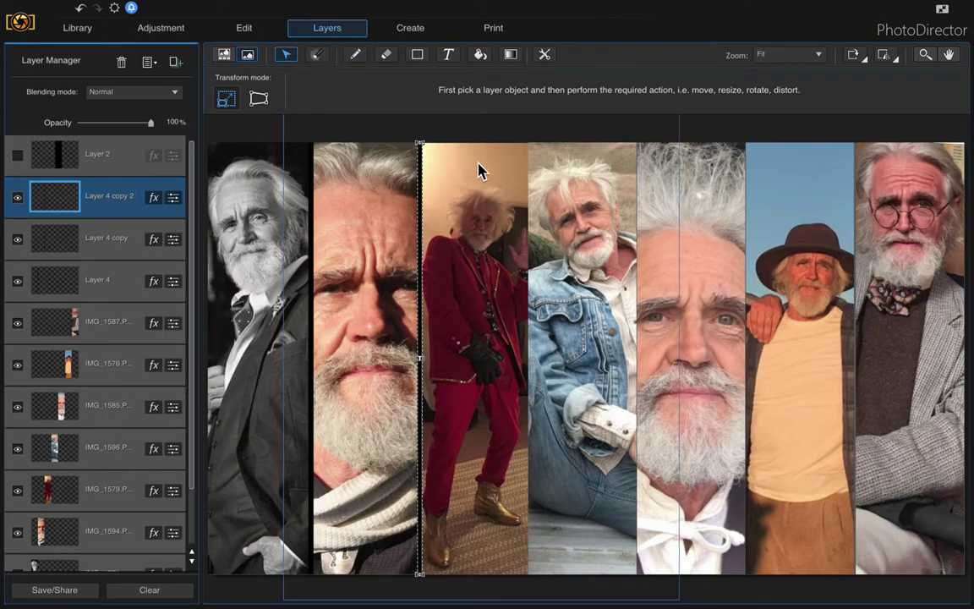
key(Right)
key(Right)
key(Right)
key(Right)
key(Right)
key(Right)
key(Right)
key(Right)
key(Right)
key(Right)
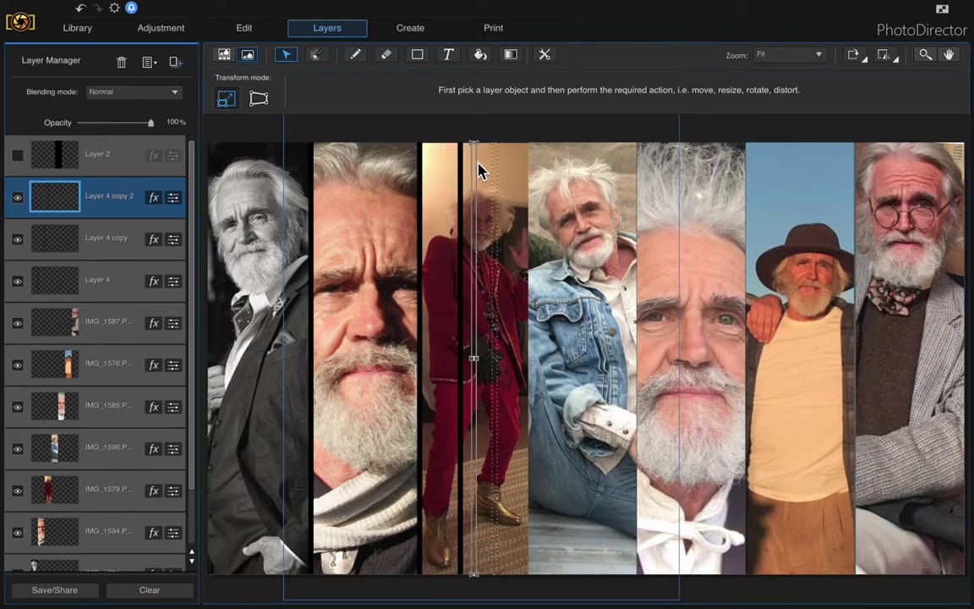
key(Right)
key(Right)
key(Right)
key(Right)
key(Right)
key(Right)
key(Right)
key(Right)
key(Right)
key(Right)
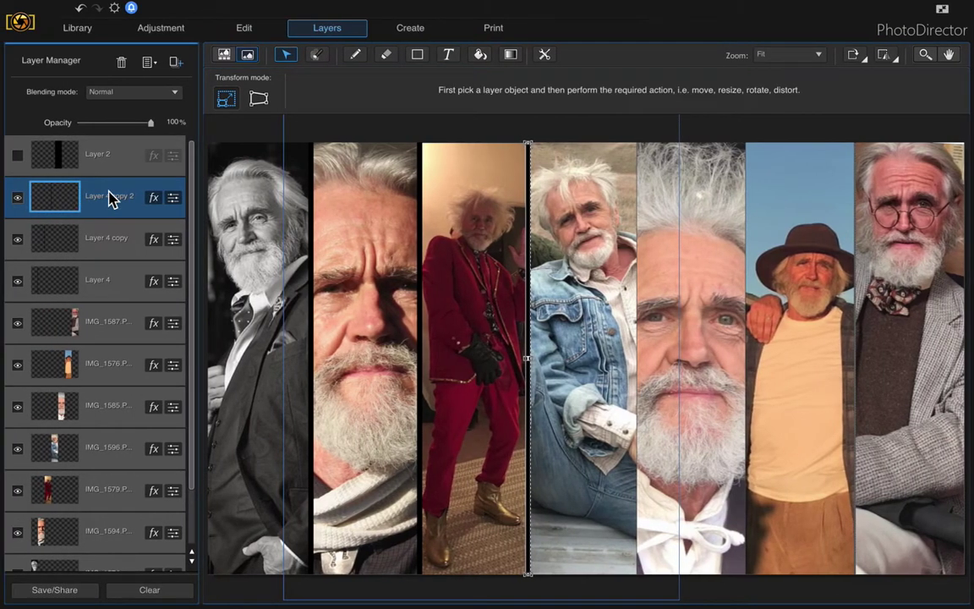
right_click(109, 196)
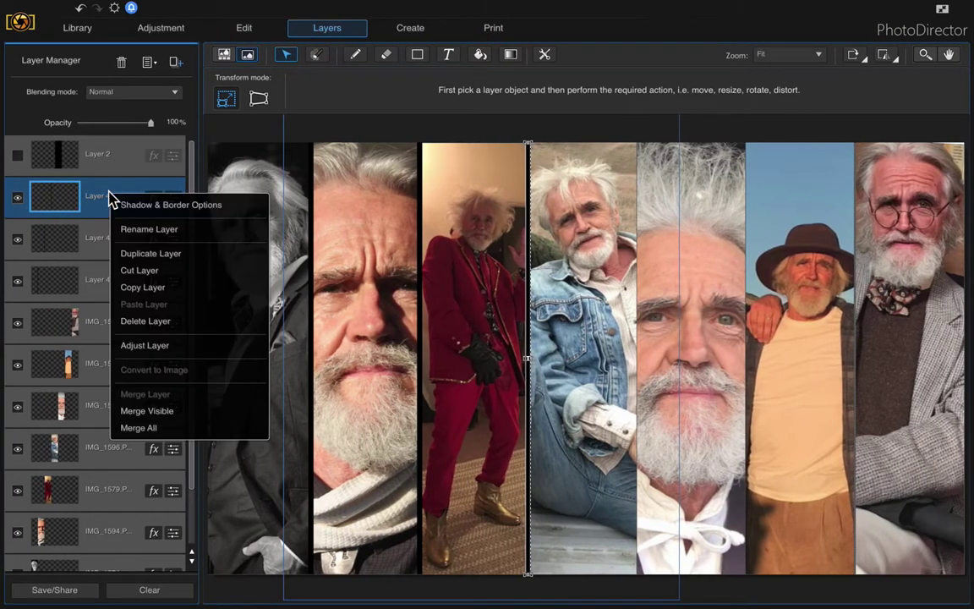
click(150, 253)
key(Right)
key(Right)
key(Right)
key(Right)
key(Right)
key(Right)
key(Right)
key(Right)
key(Right)
key(Right)
key(Right)
key(Right)
key(Right)
key(Right)
key(Right)
key(Right)
key(Right)
key(Right)
key(Right)
key(Right)
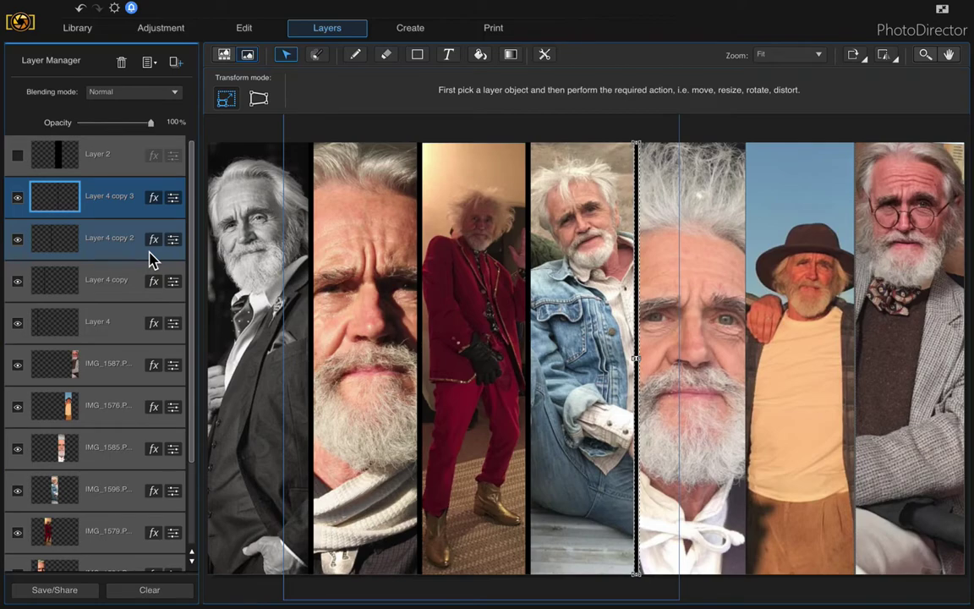
scroll(93, 259, down, 3)
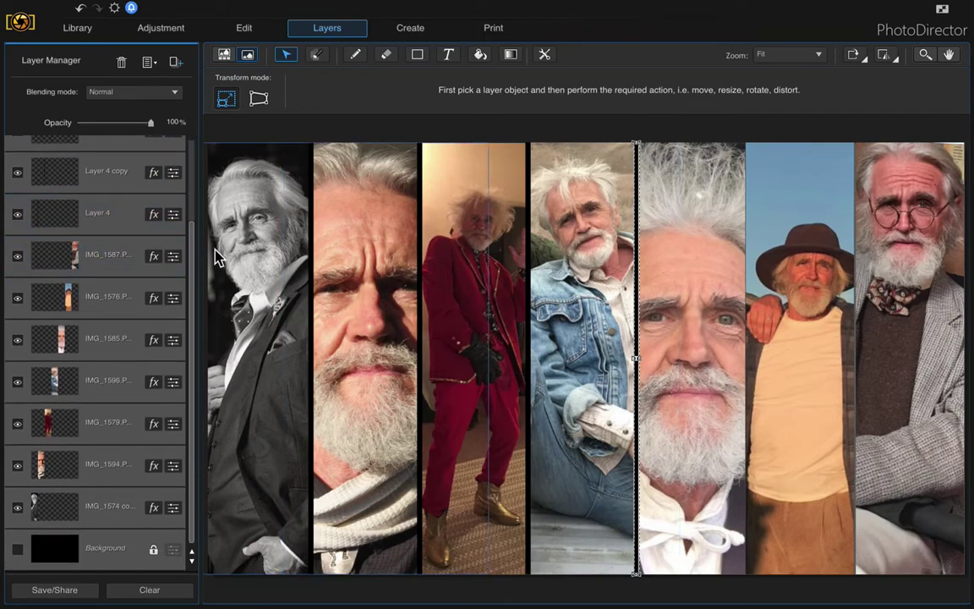
scroll(134, 240, up, 3)
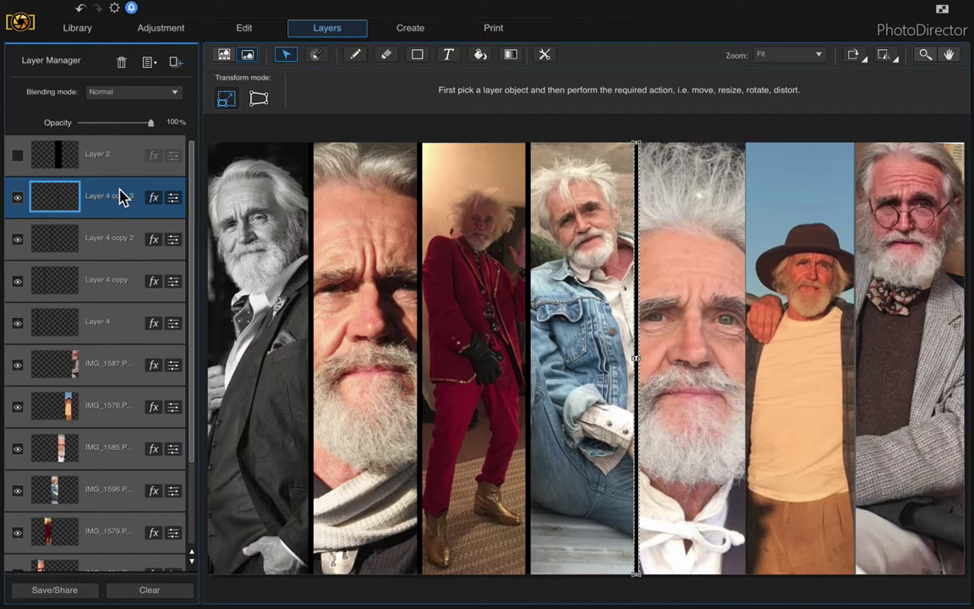
Duplicate two more dividers and nudge them right, the last between the sixth and seventh strips
right_click(119, 196)
click(174, 250)
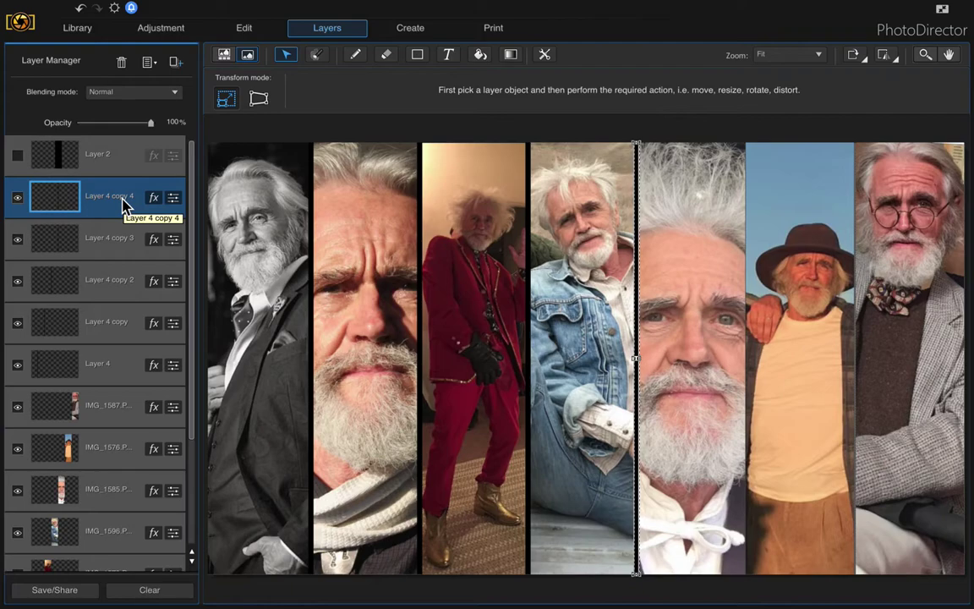
key(Right)
key(Right)
key(Right)
key(Right)
key(Right)
key(Right)
key(Right)
key(Right)
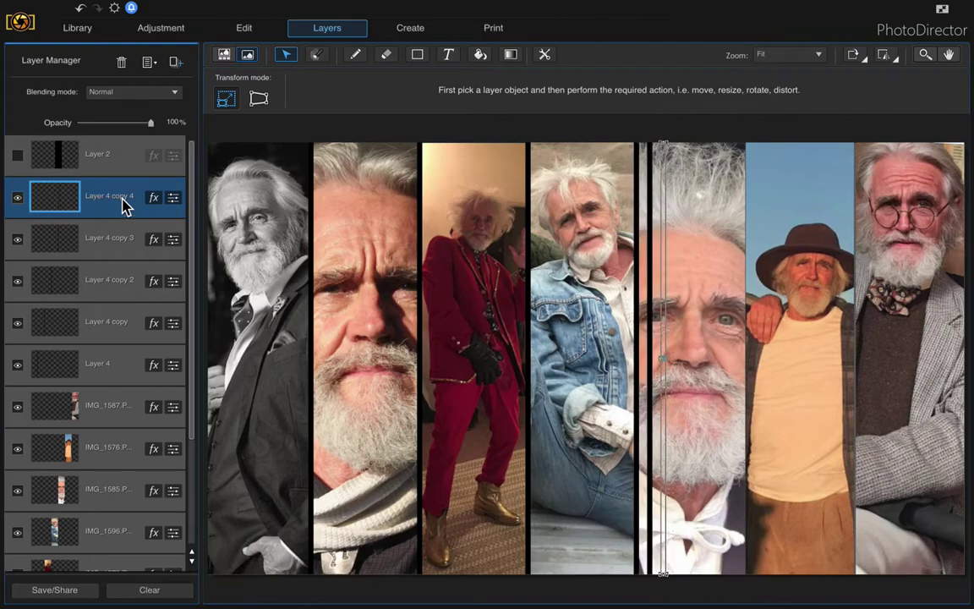
key(Right)
key(Right)
key(Right)
key(Right)
key(Right)
key(Right)
key(Right)
key(Right)
key(Right)
key(Right)
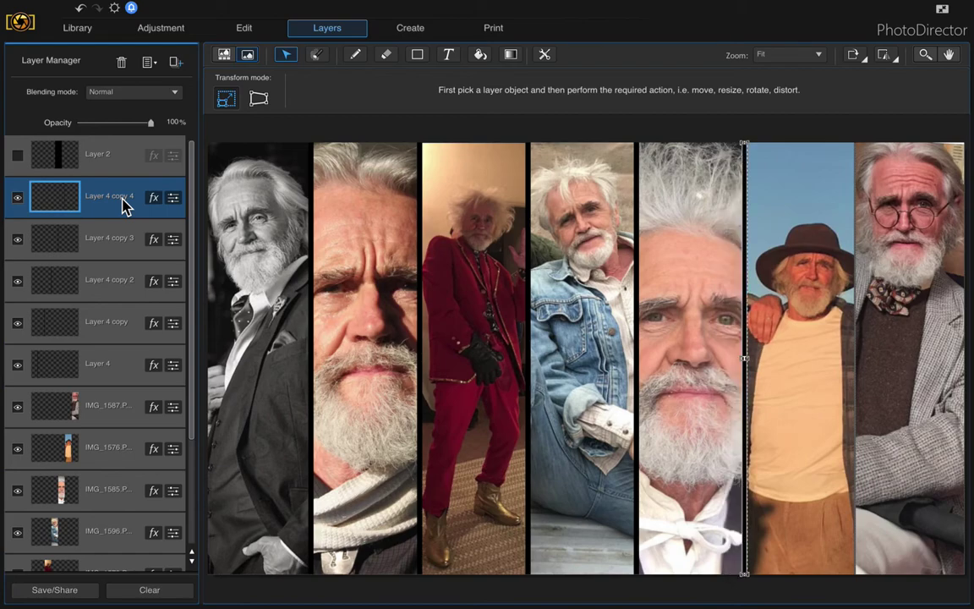
key(Right)
key(Left)
key(Left)
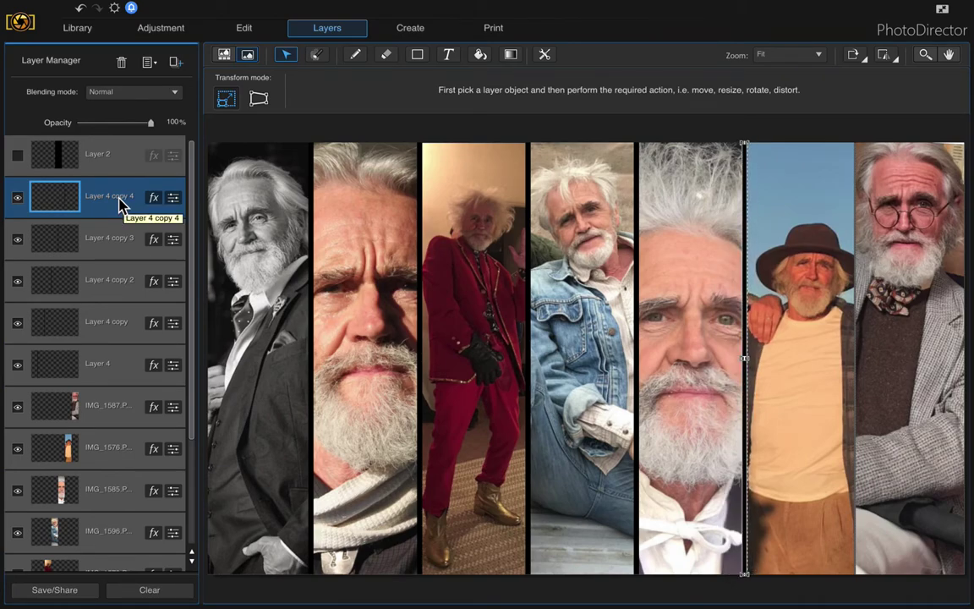
right_click(121, 203)
click(163, 261)
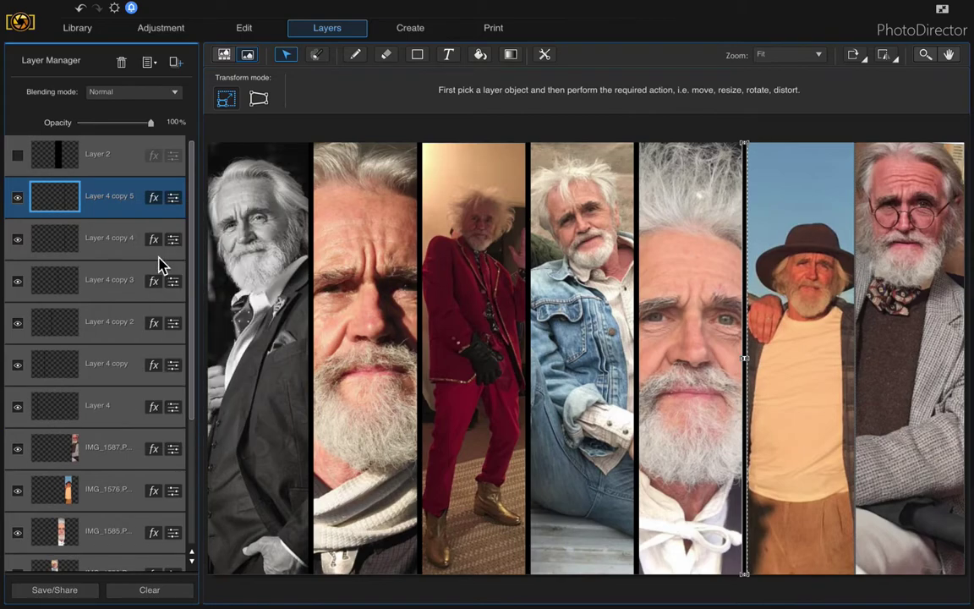
key(Right)
key(Right)
key(Right)
key(Right)
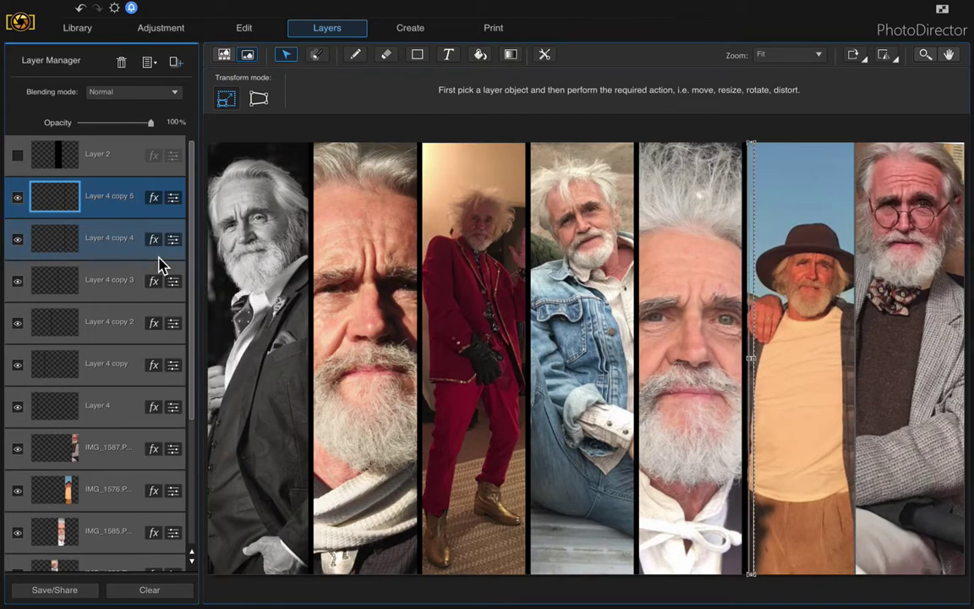
key(Right)
key(Right)
key(Right)
key(Right)
key(Right)
key(Right)
key(Right)
key(Right)
key(Right)
key(Right)
key(Right)
key(Right)
key(Right)
key(Right)
key(Right)
key(Right)
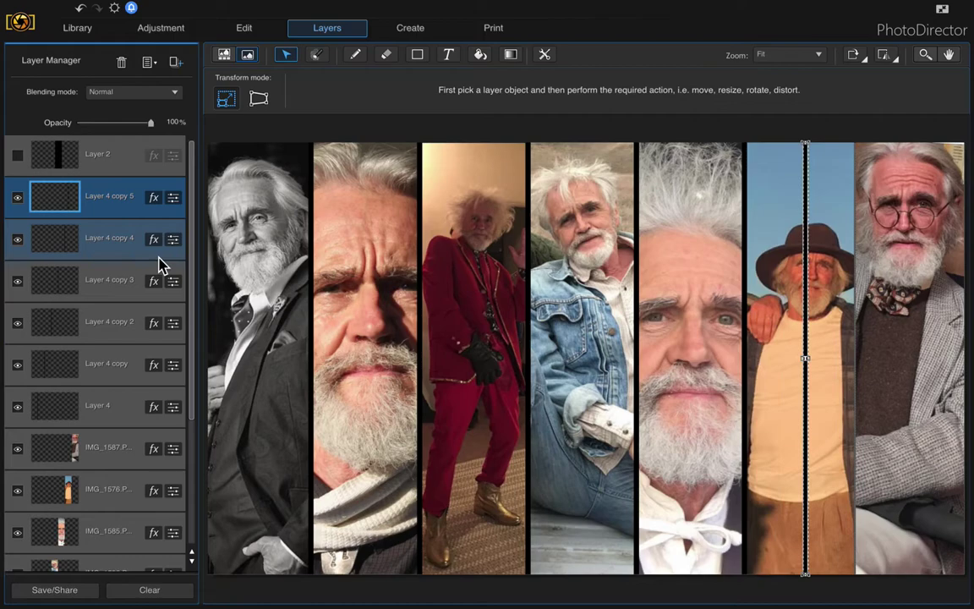
key(Right)
key(Right)
key(Right)
key(Right)
key(Right)
key(Right)
key(Right)
key(Right)
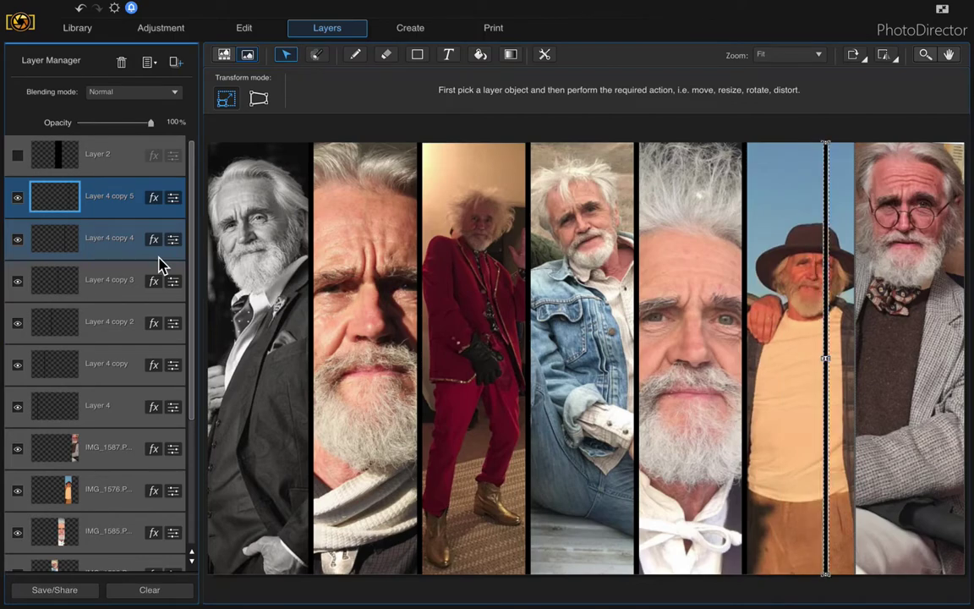
key(Right)
key(Right)
key(Right)
key(Right)
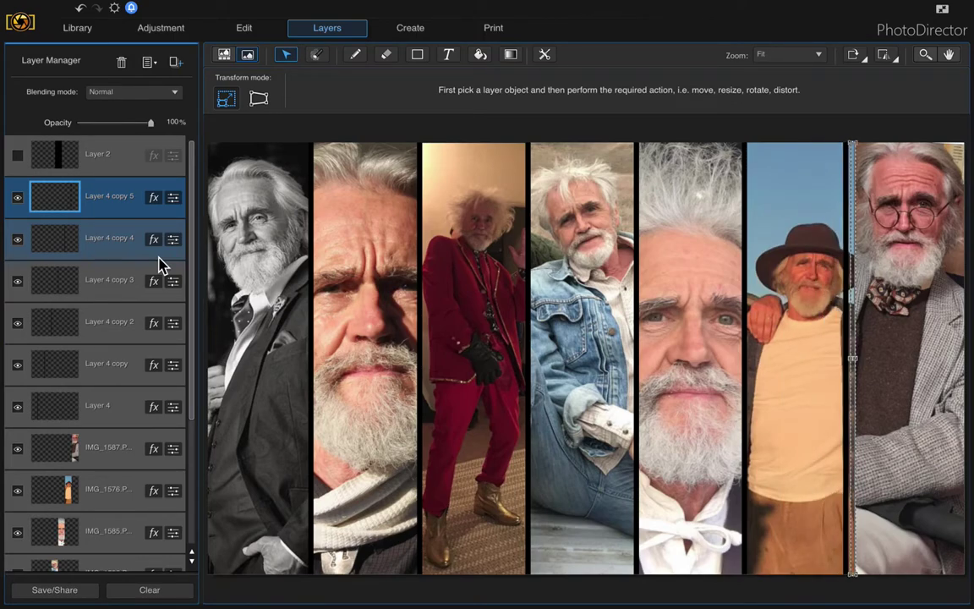
key(t)
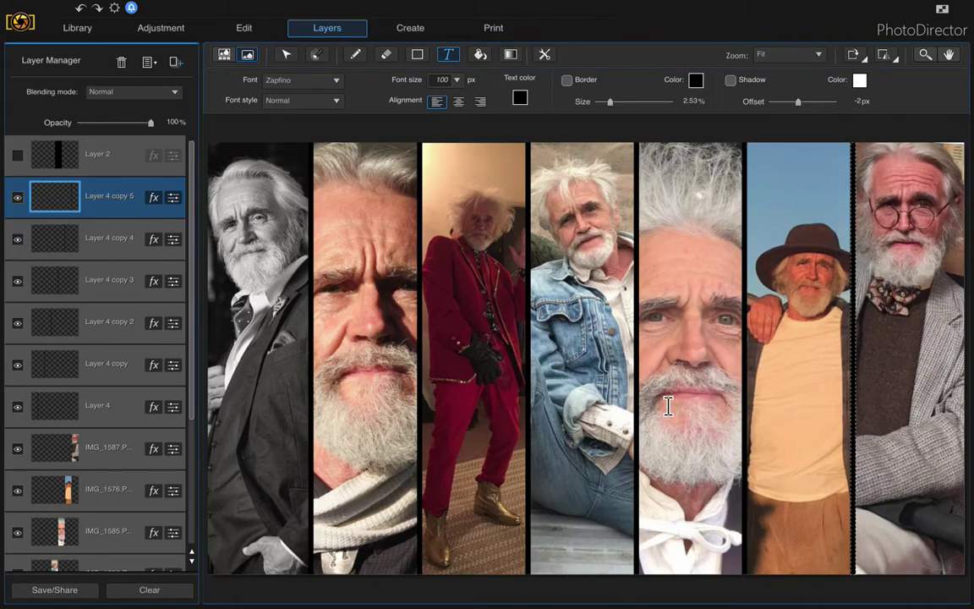
Choose the Text tool, set the font size to 100 px, and place a Zapfino text box on the collage
click(316, 56)
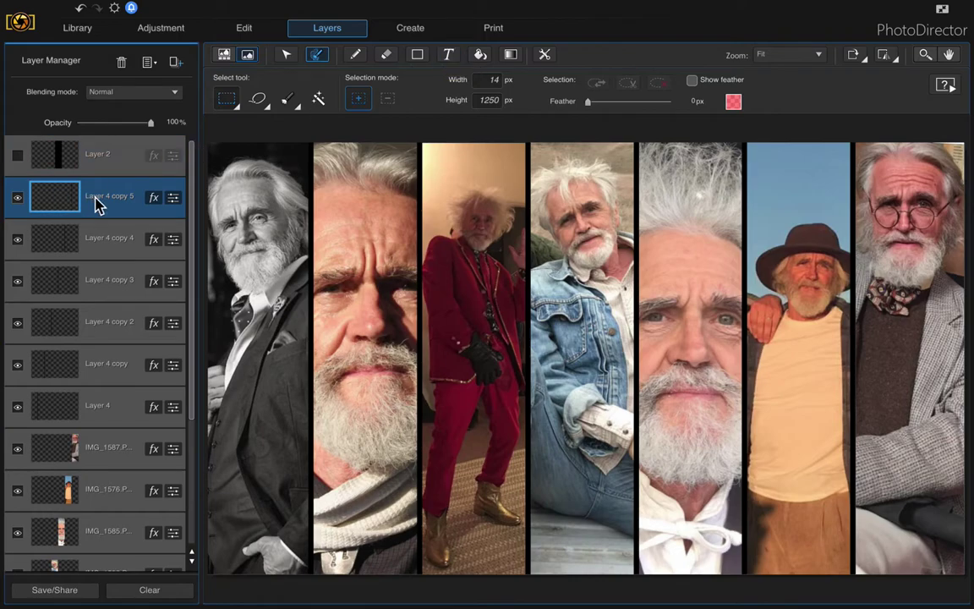
click(450, 61)
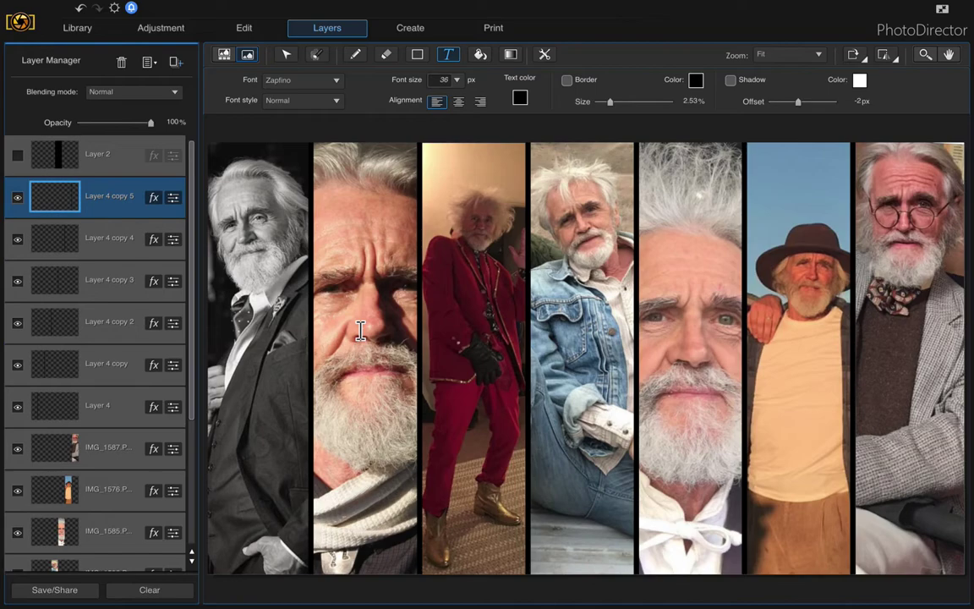
click(456, 80)
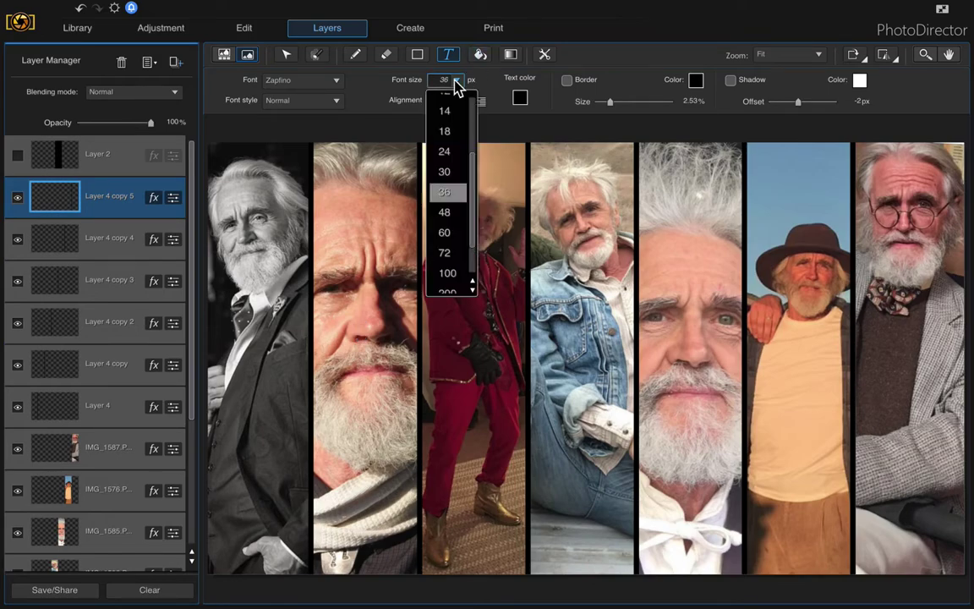
click(448, 275)
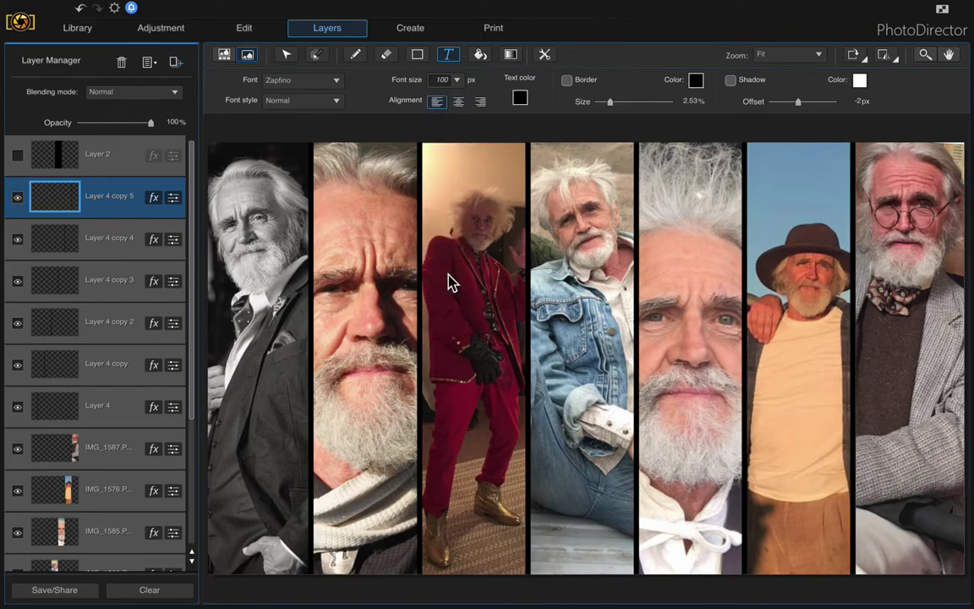
text(8)
click(457, 79)
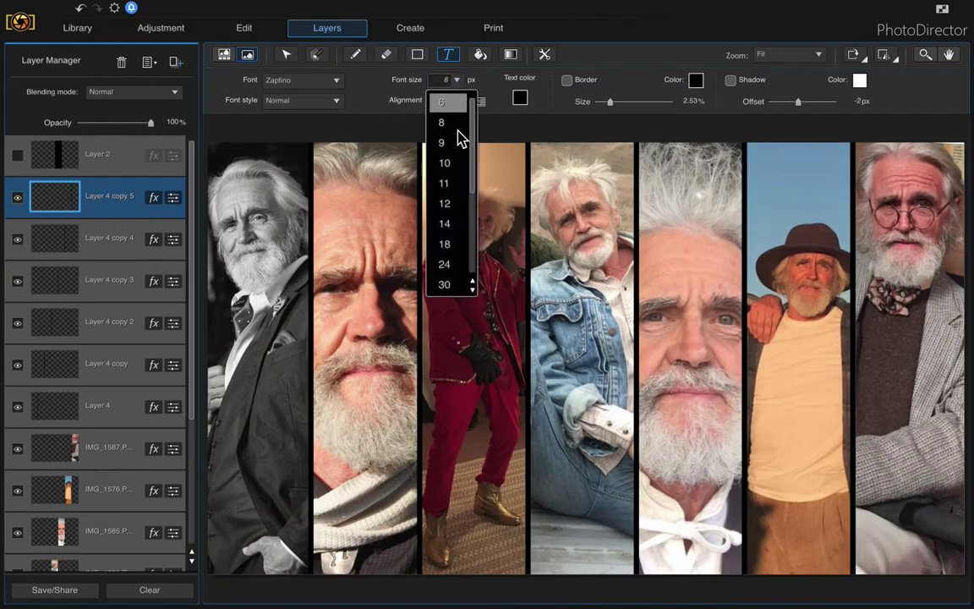
scroll(473, 230, down, 4)
scroll(473, 230, down, 4)
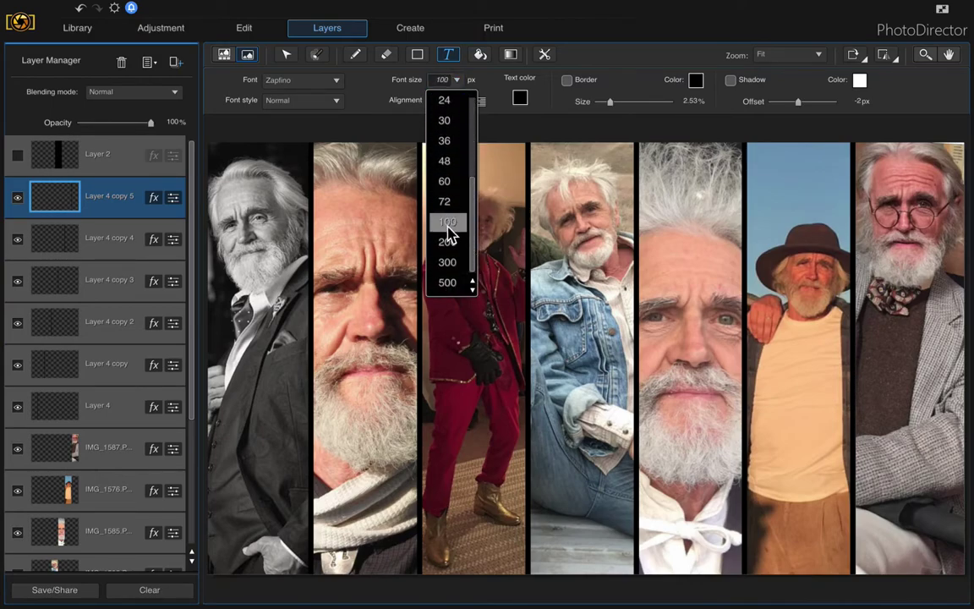
click(448, 223)
click(361, 314)
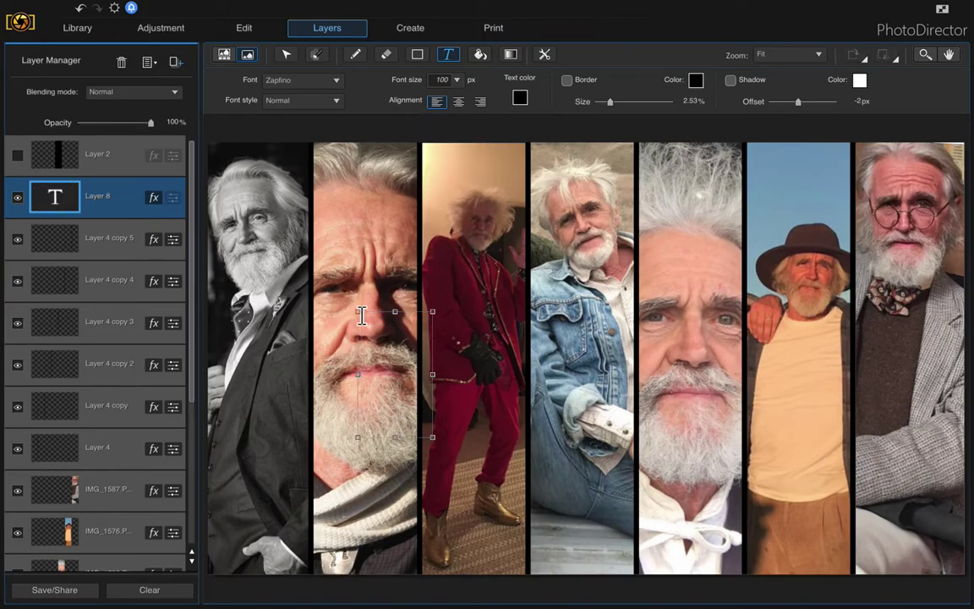
text(Harwood Gordon)
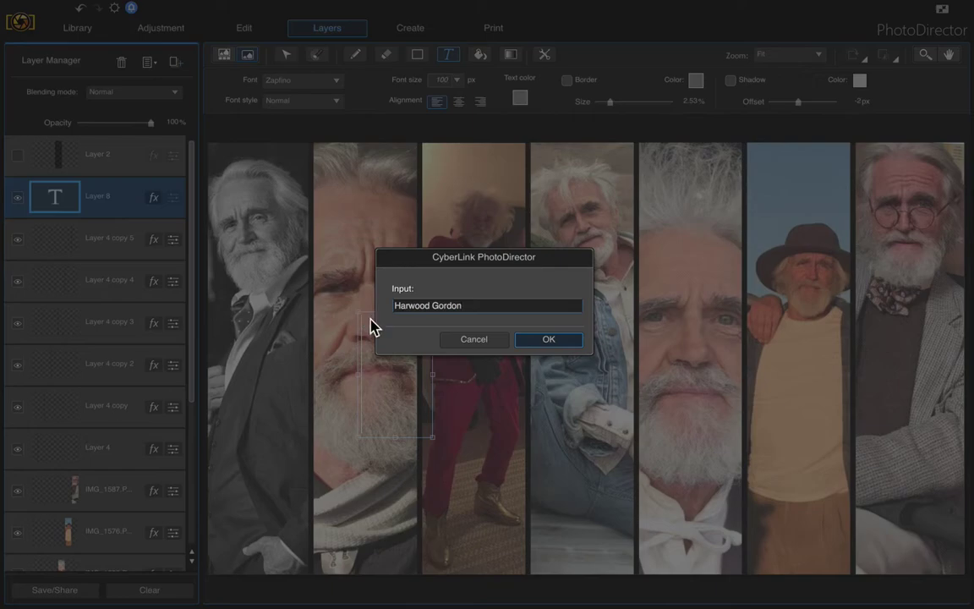
click(550, 339)
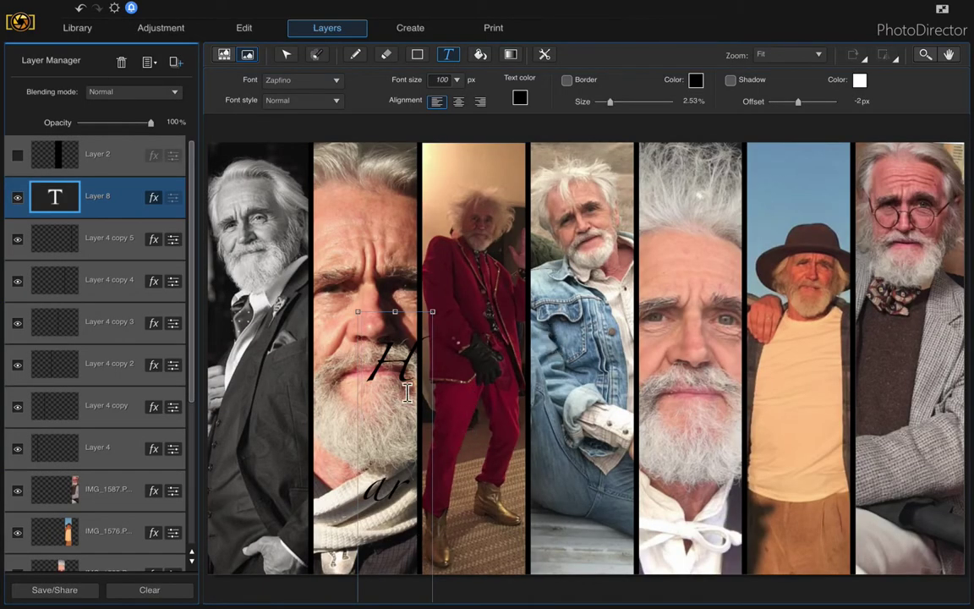
drag(414, 297, 389, 180)
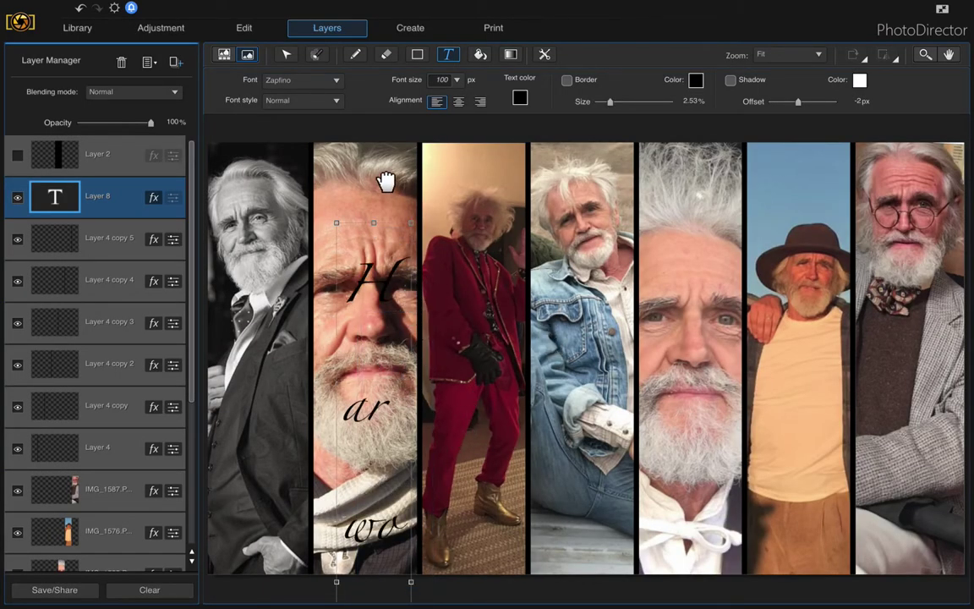
drag(404, 539, 832, 544)
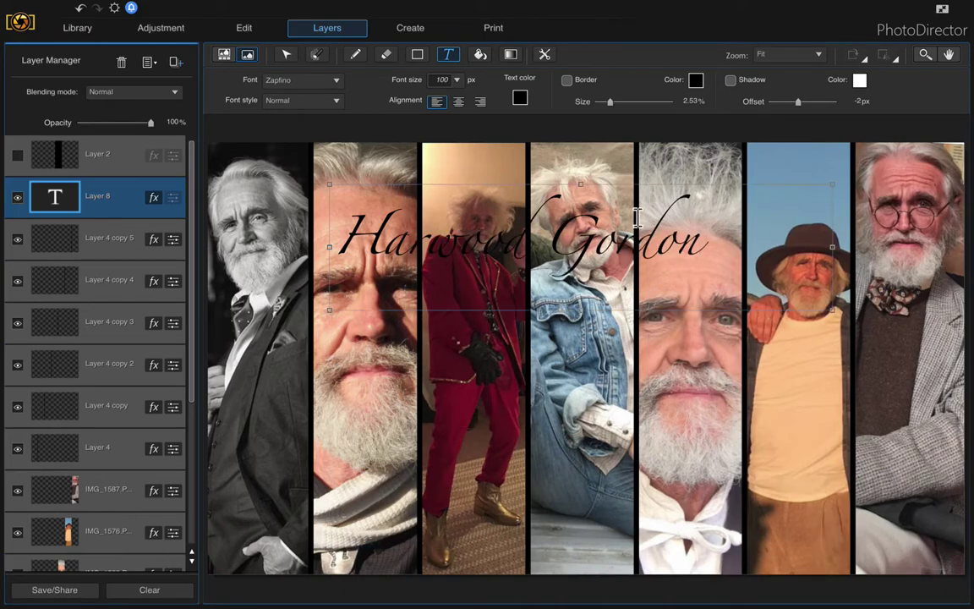
drag(596, 216, 655, 294)
double_click(378, 342)
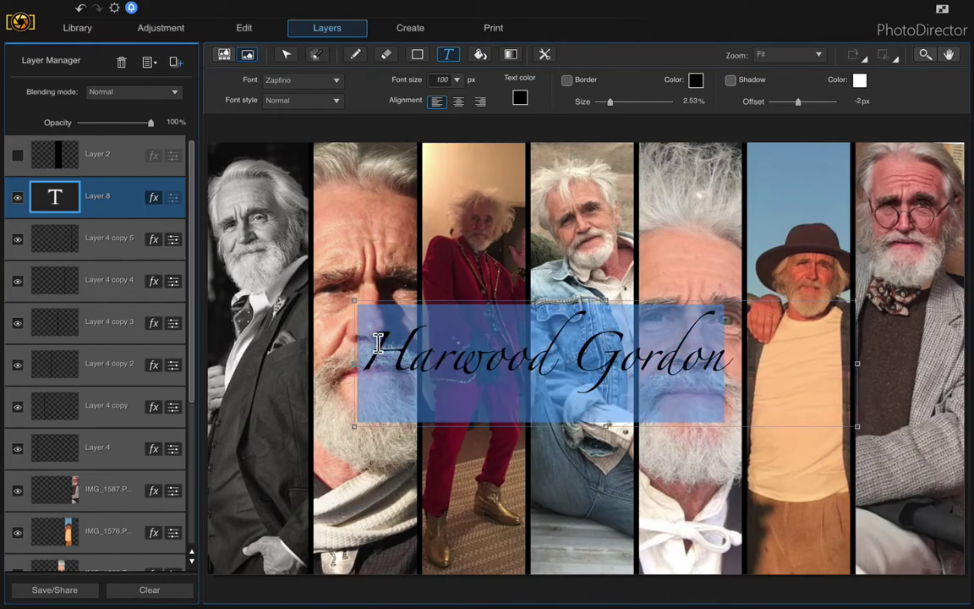
click(730, 82)
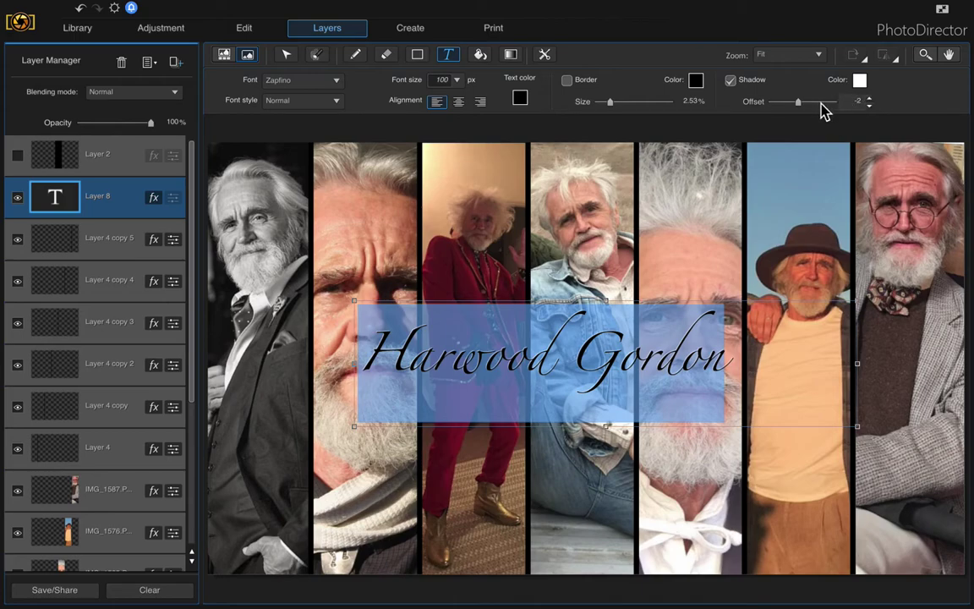
drag(798, 104, 819, 113)
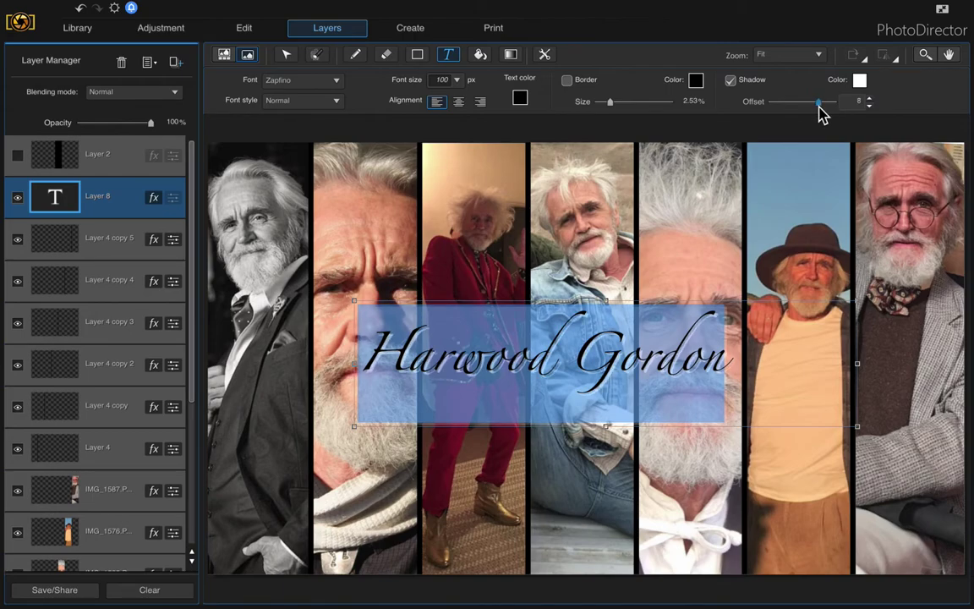
drag(819, 113, 817, 112)
scroll(817, 108, down, 4)
scroll(820, 112, down, 1)
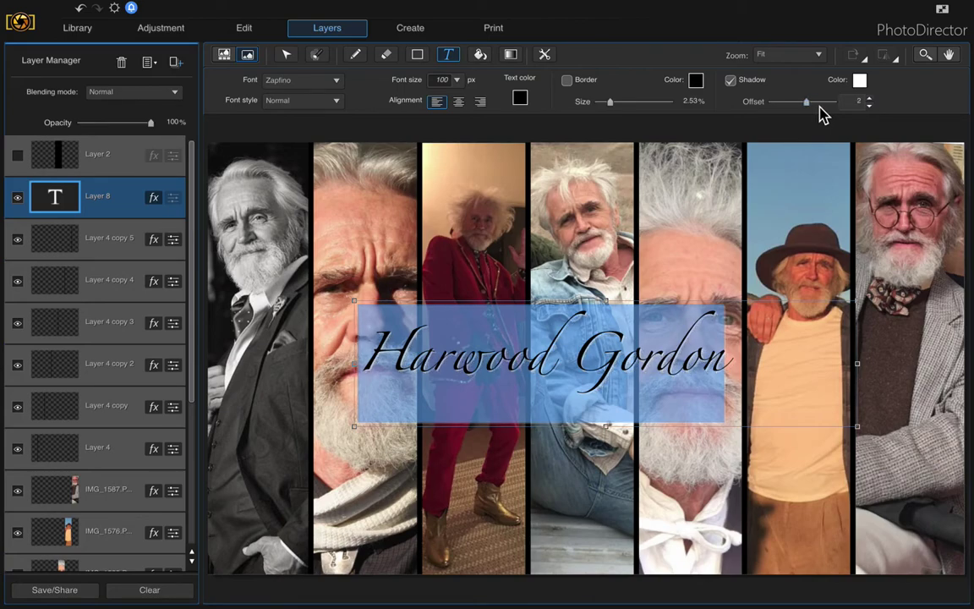
click(868, 97)
click(502, 255)
click(108, 243)
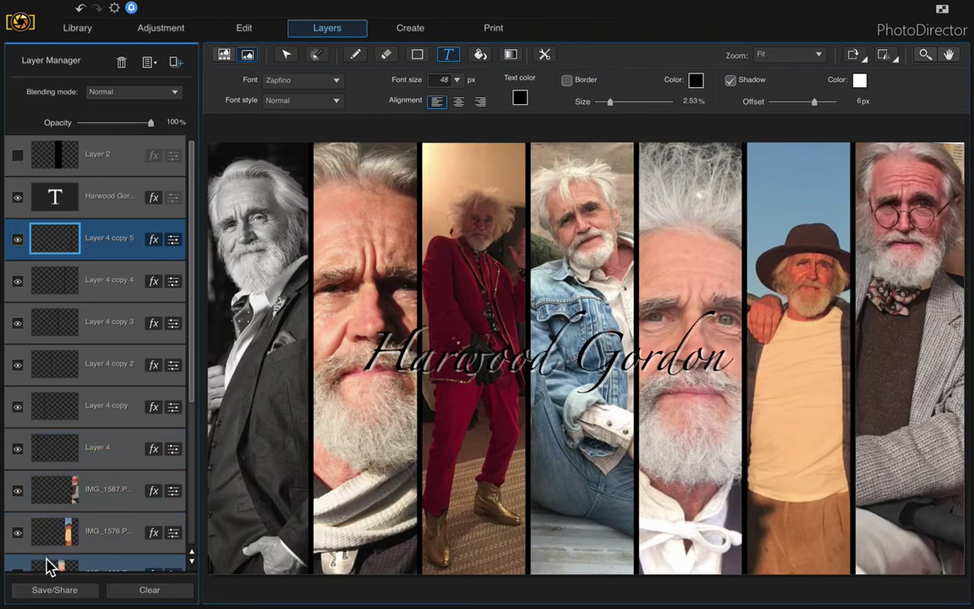
Save the collage as a virtual copy, then reopen IMG_1574 copy.PNG from the filmstrip for layer editing
click(78, 28)
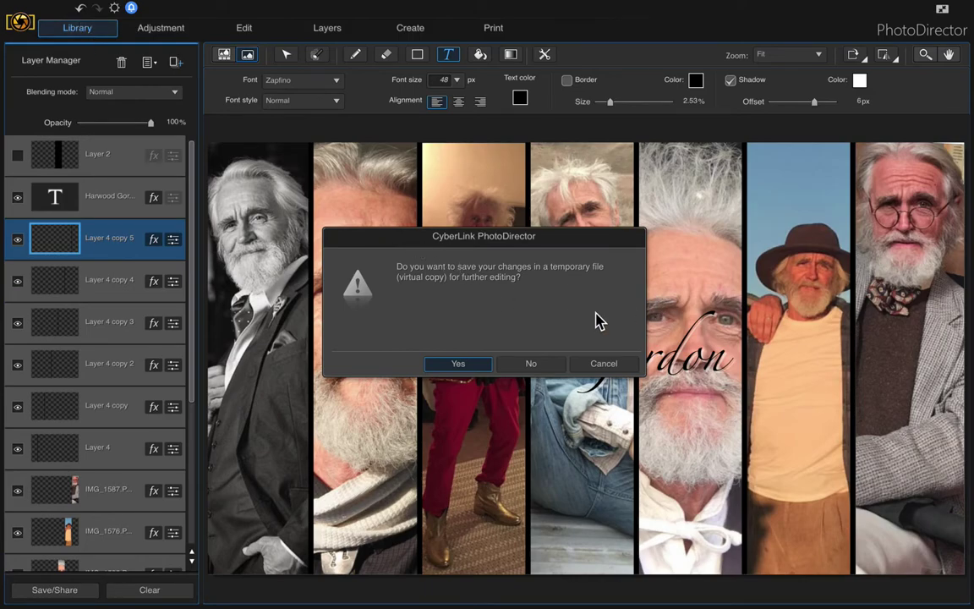
click(457, 364)
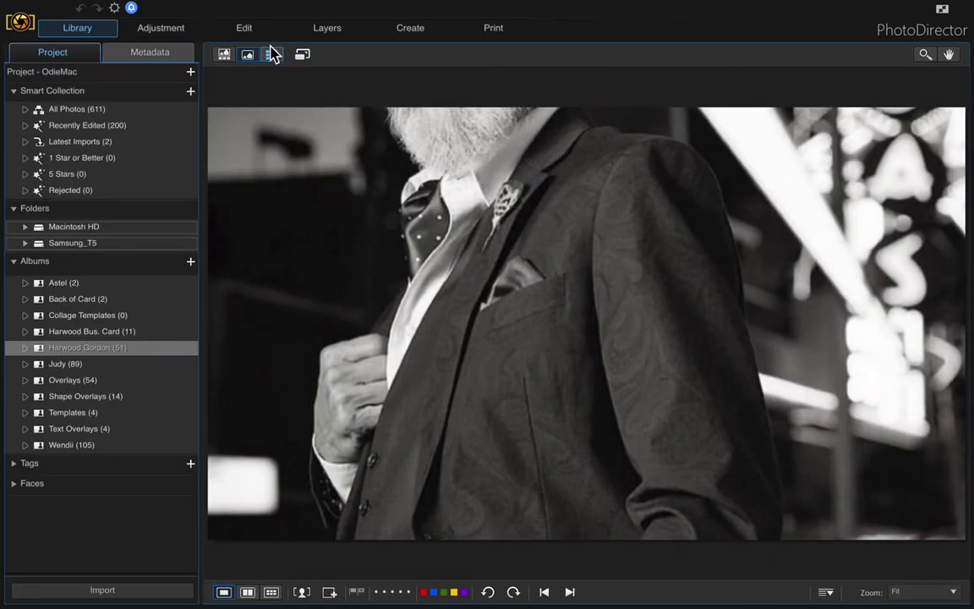
click(224, 55)
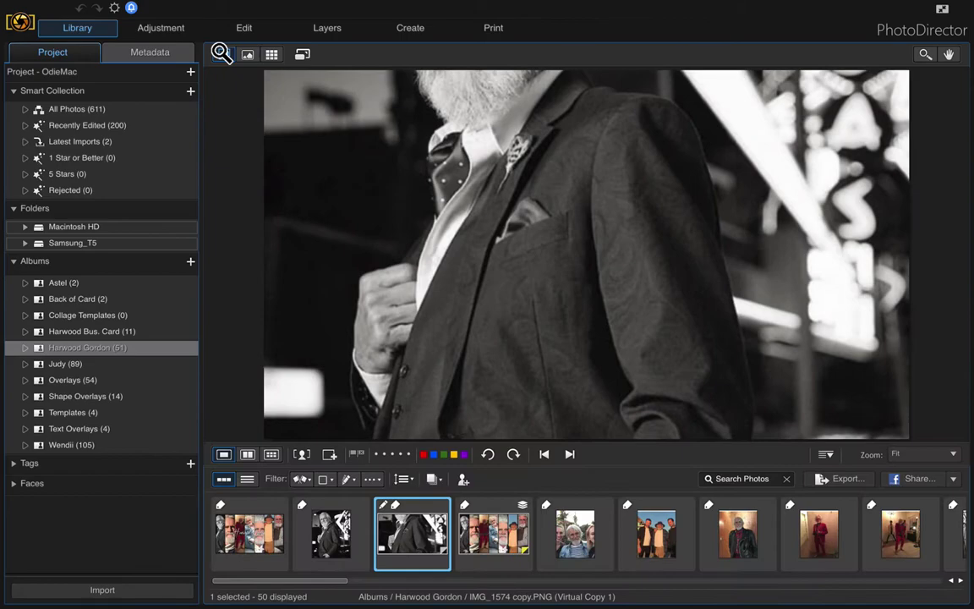
click(488, 542)
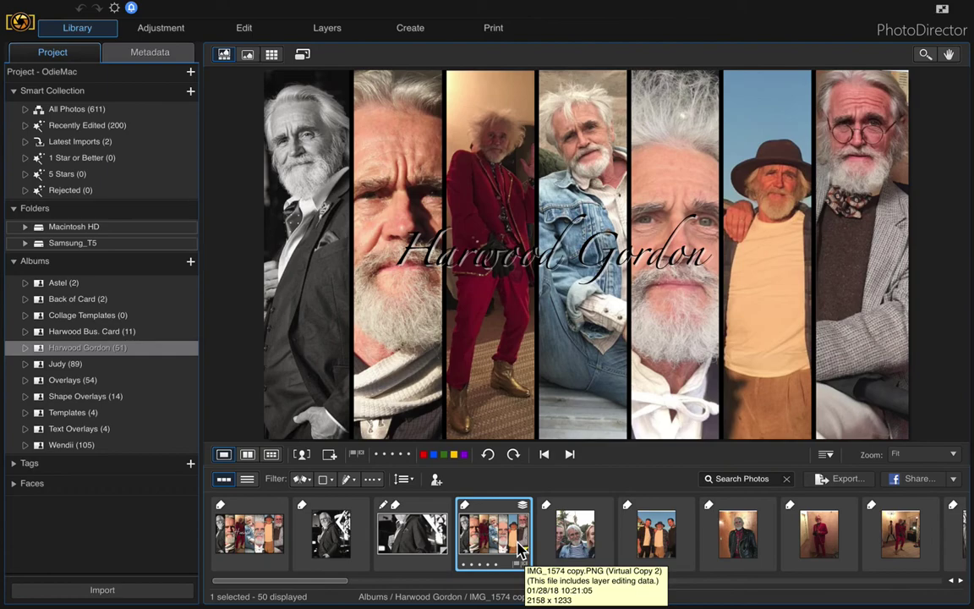
click(342, 29)
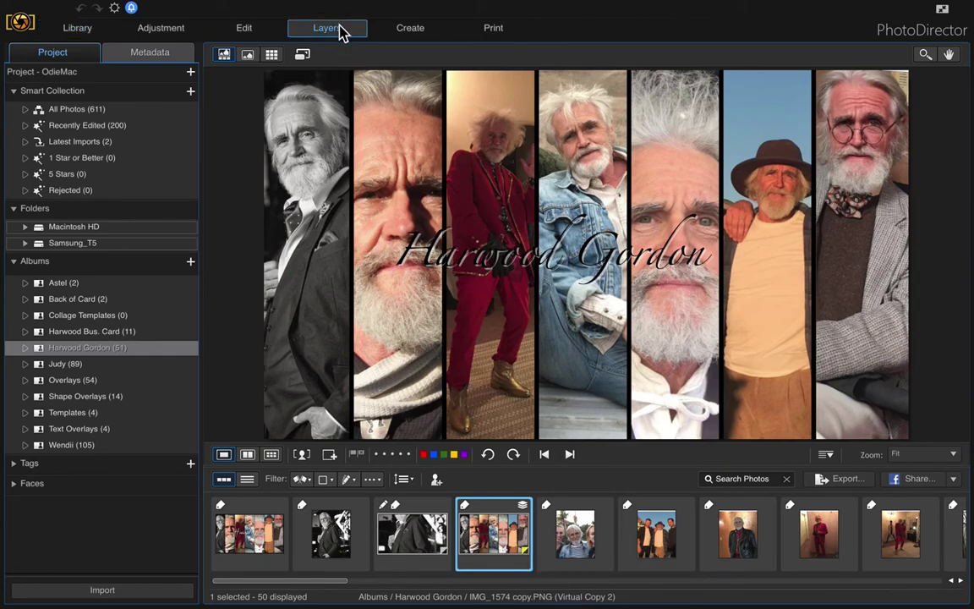